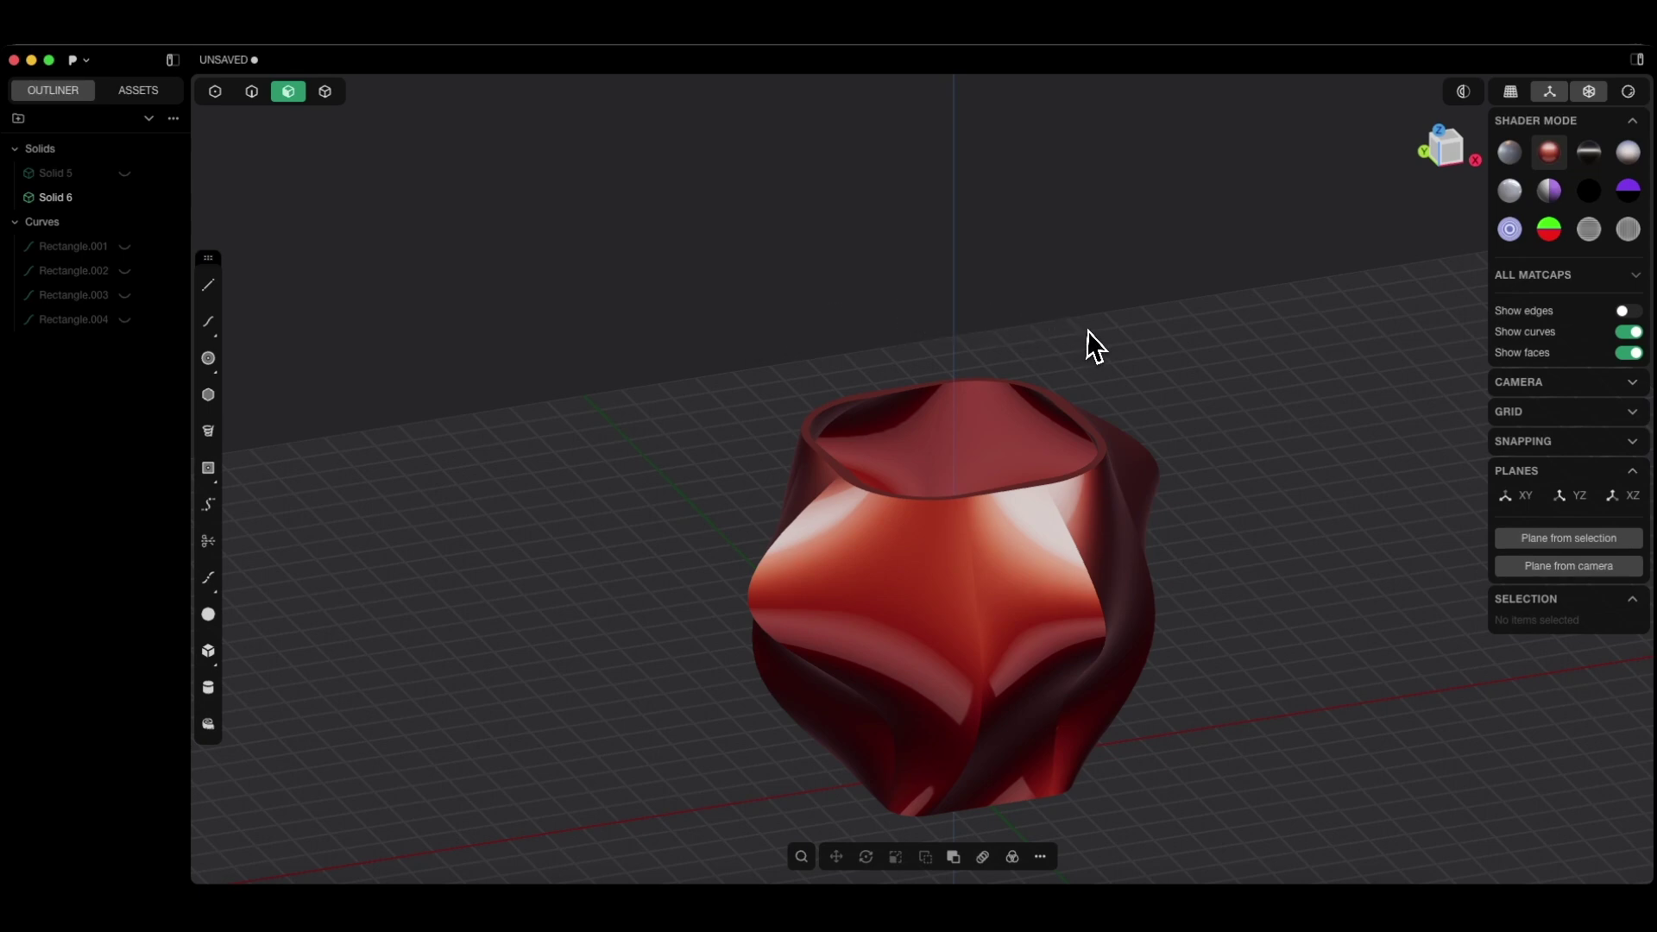
- Turn on edges with the grey matcap, then clear the scene with a new file
left_click(1628, 312)
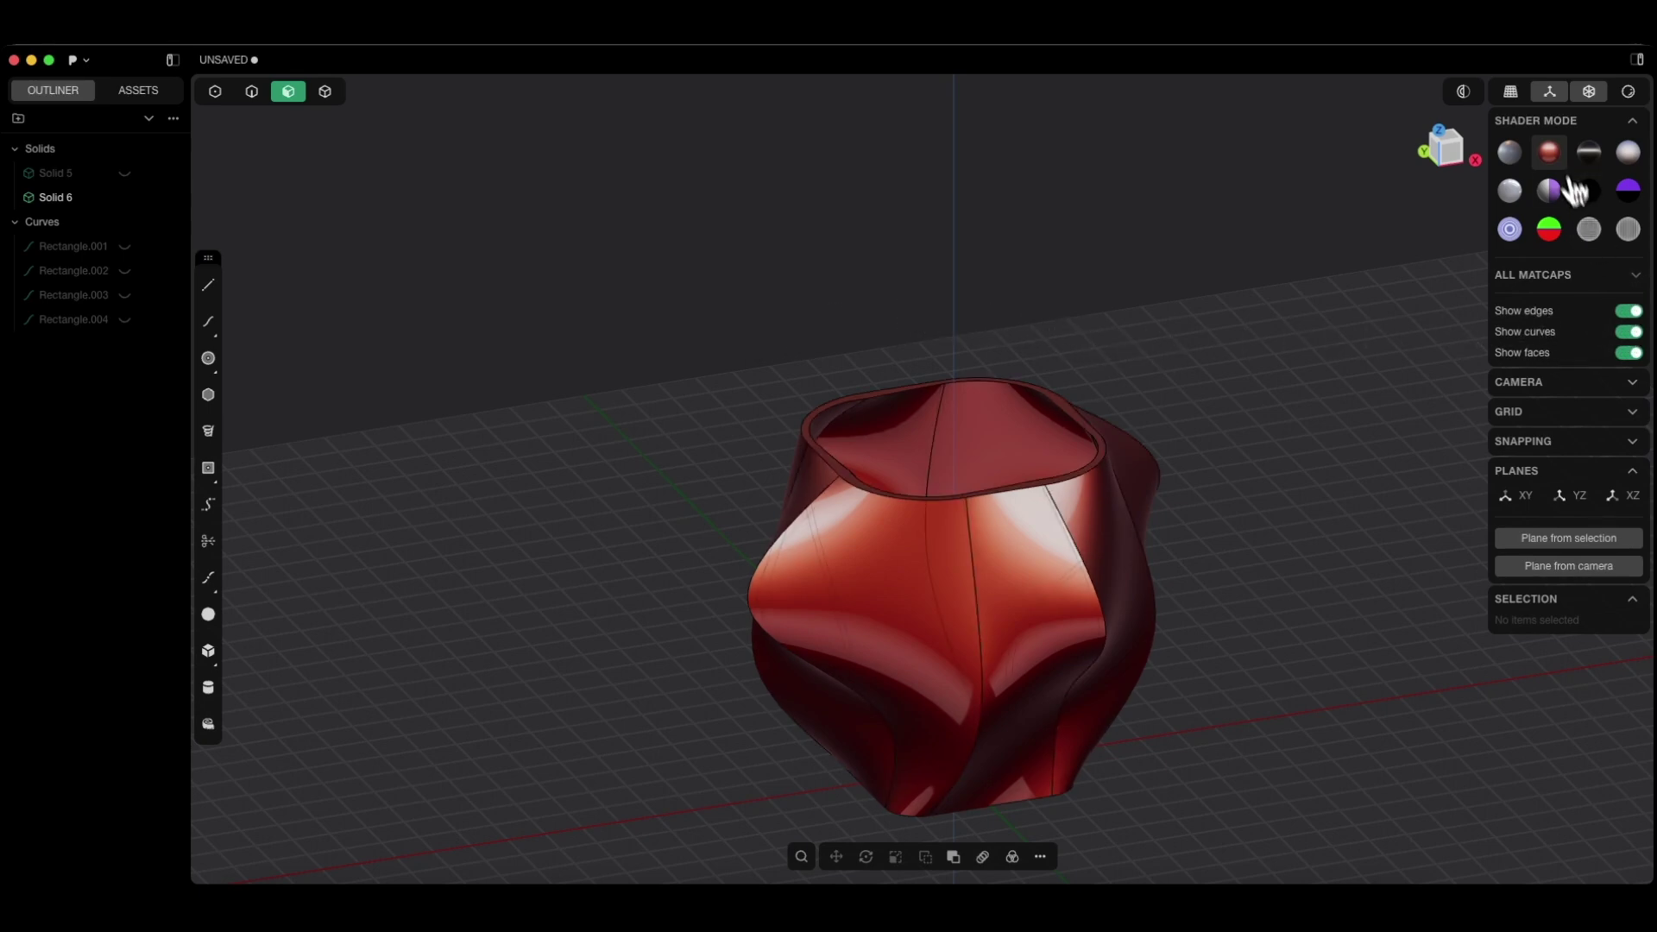
left_click(1510, 153)
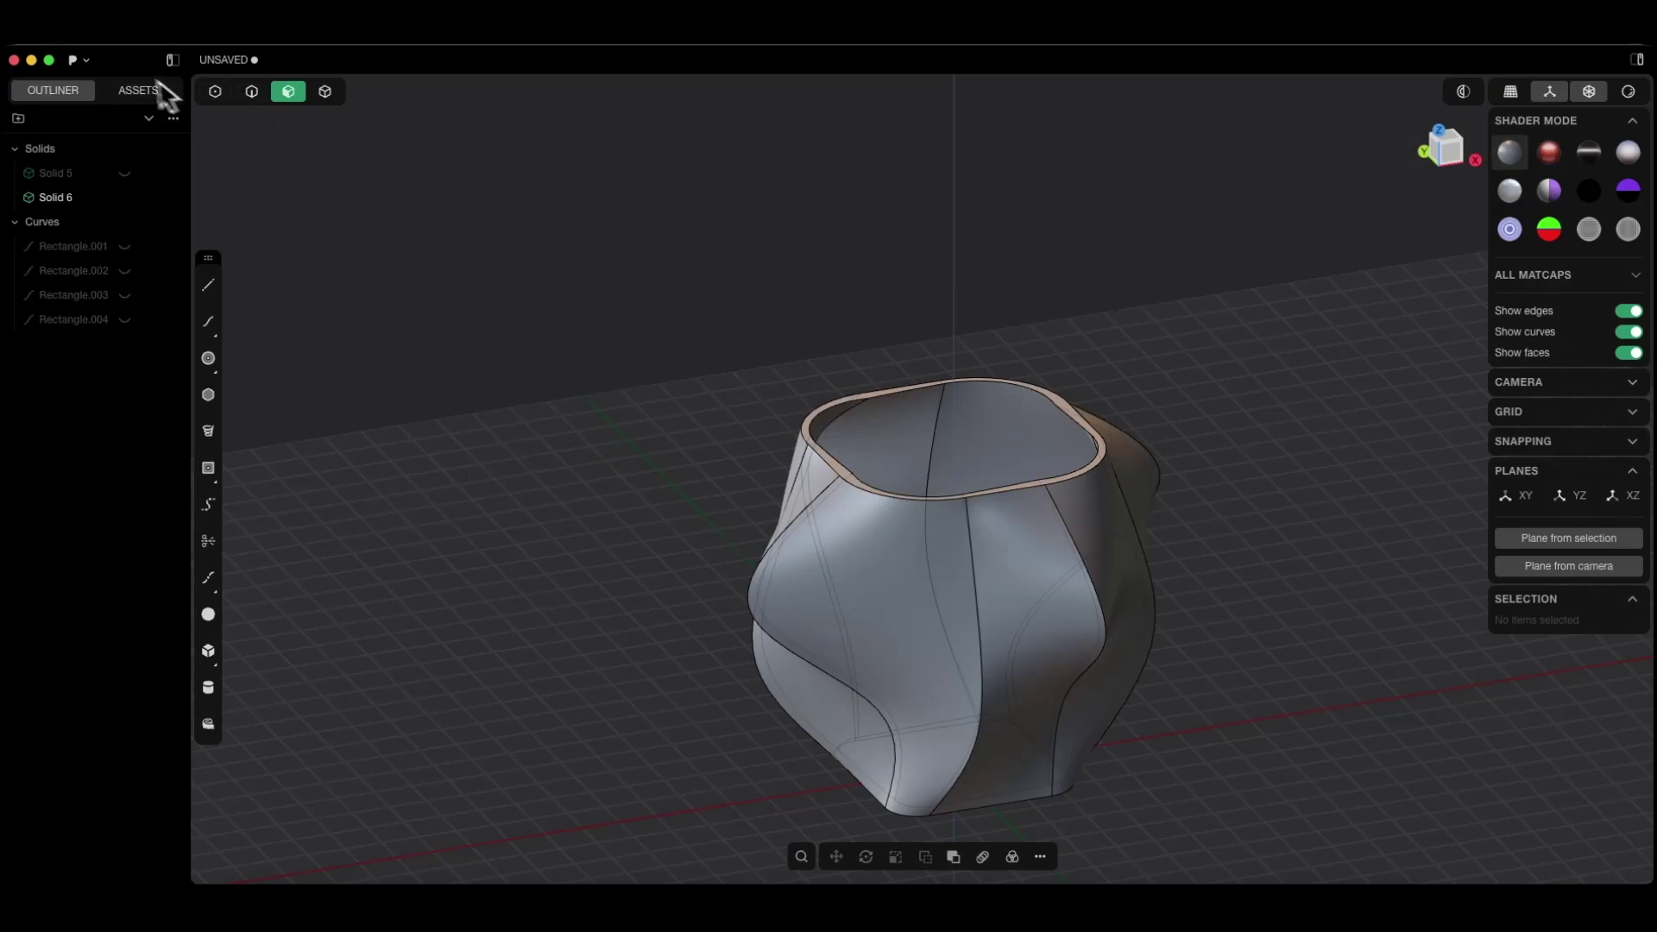
left_click(79, 60)
left_click(103, 117)
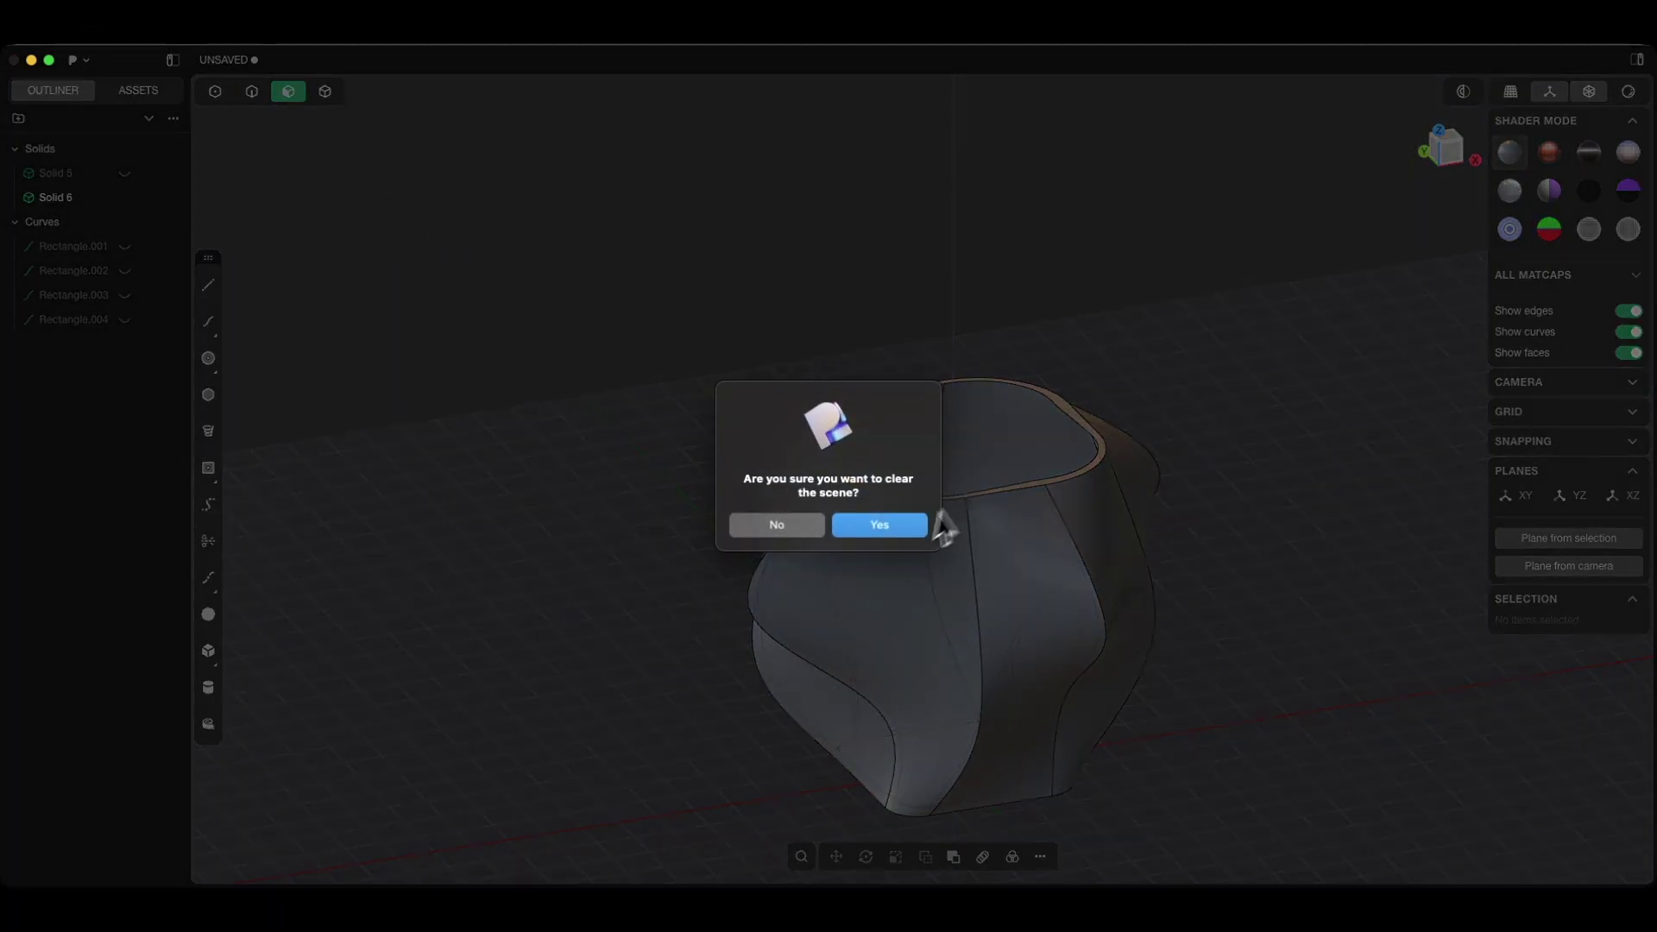
left_click(882, 525)
scroll(905, 440, "up", 5)
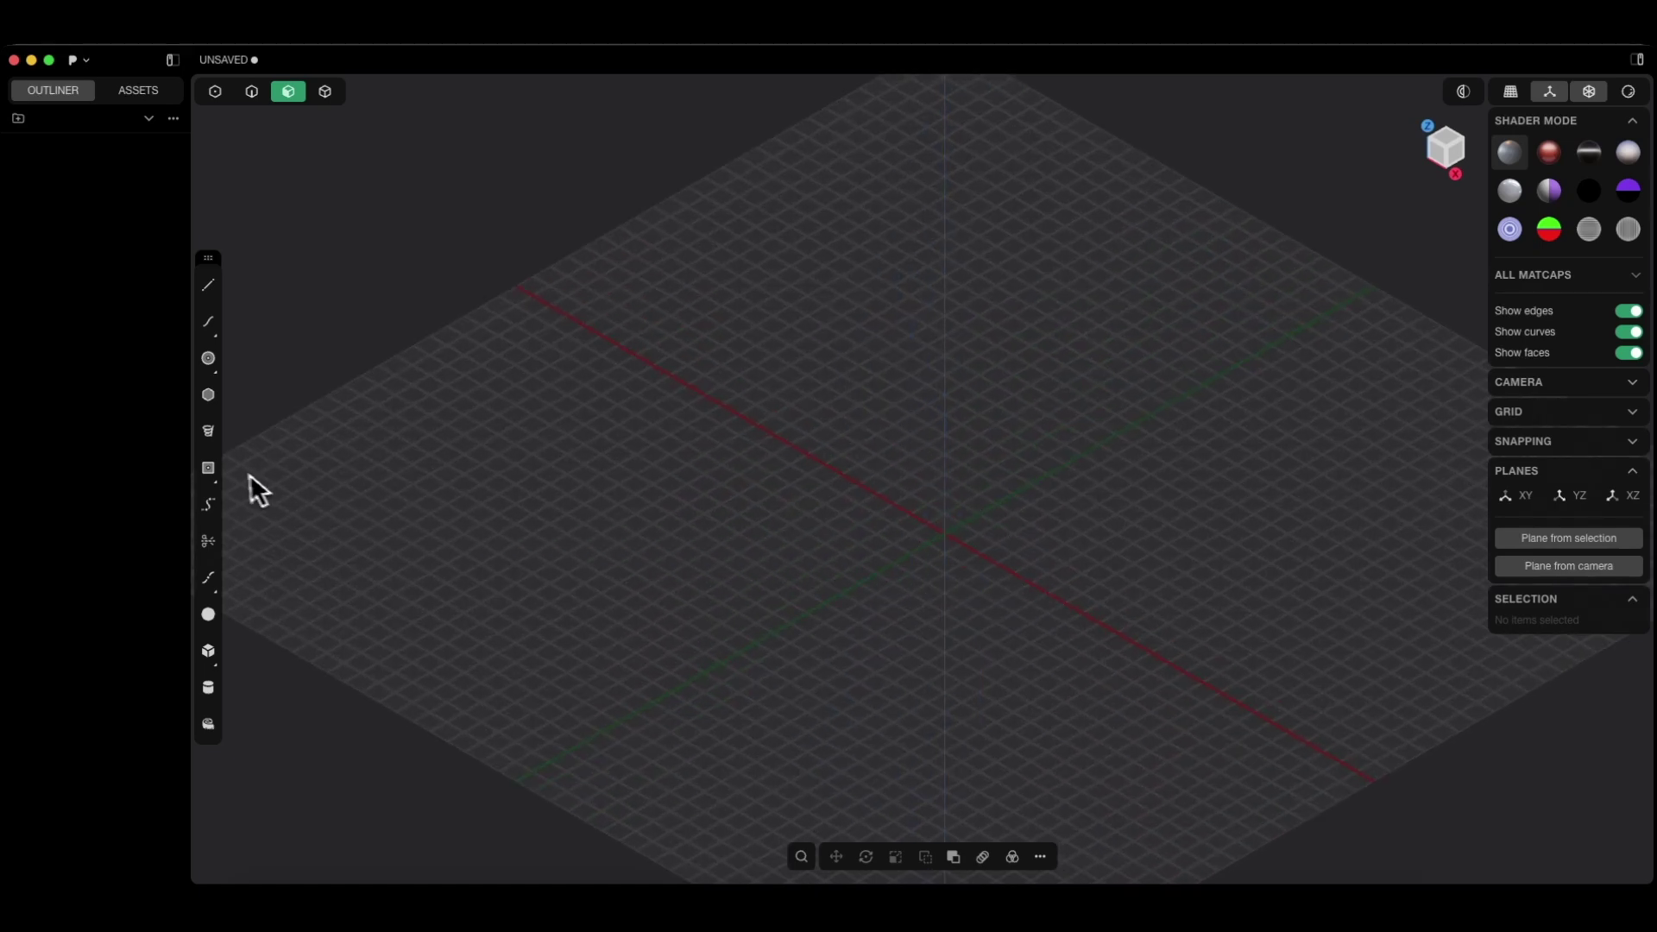
- Draw a 50 × 50 mm centre rectangle at the grid origin
left_click(209, 471)
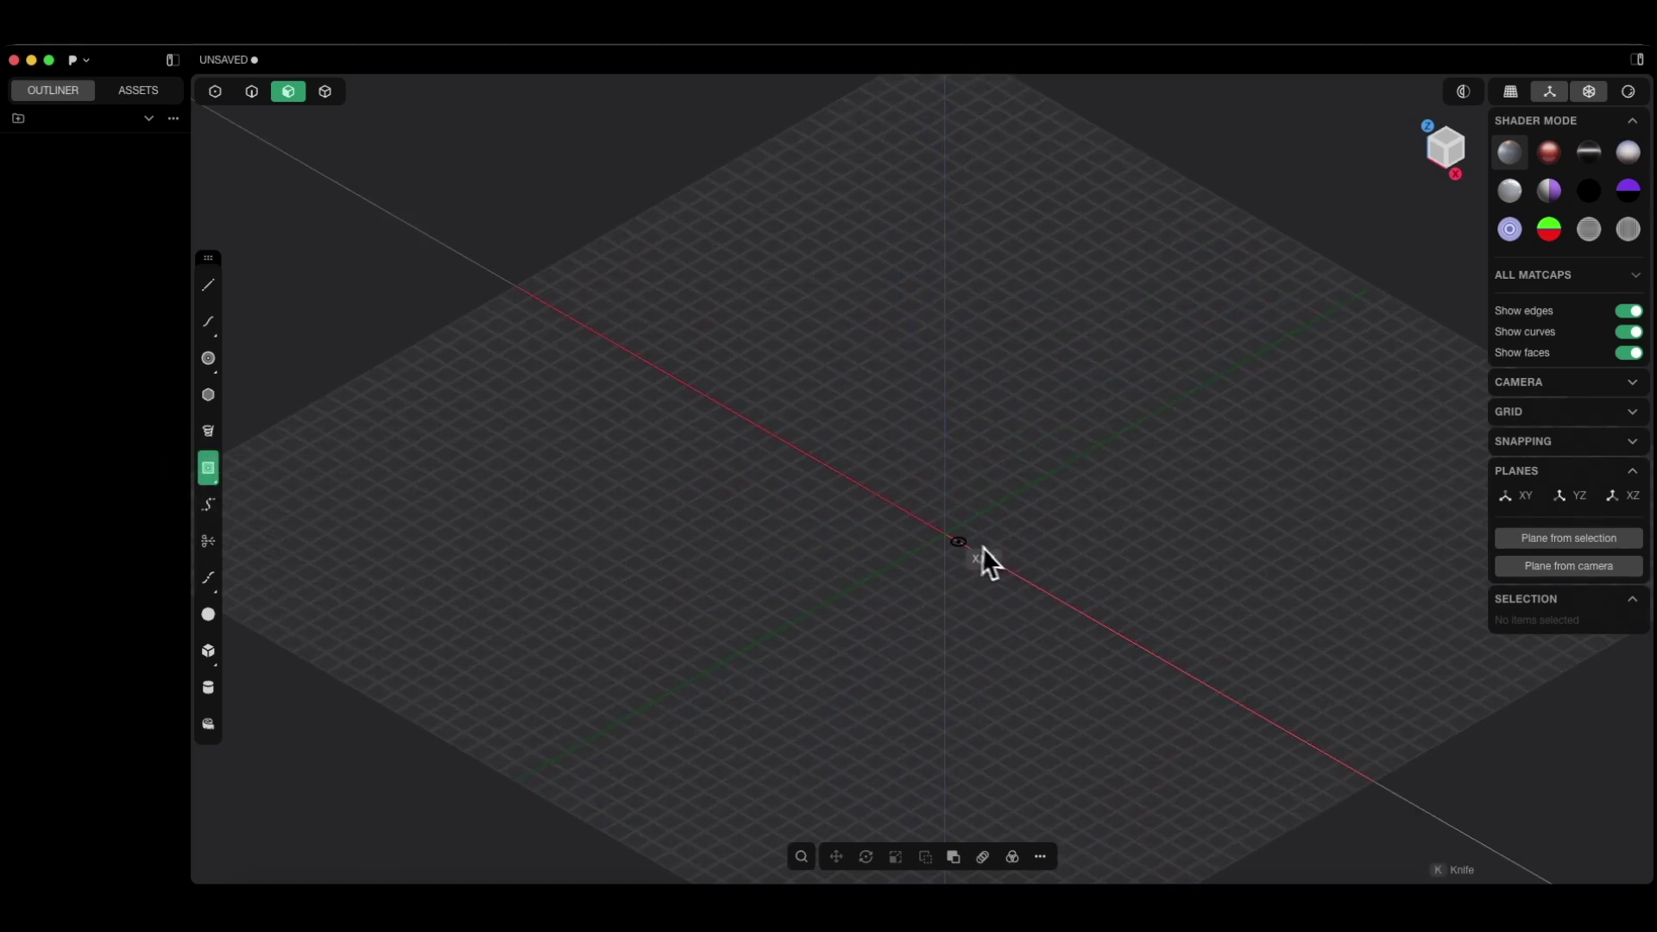
left_click(950, 539)
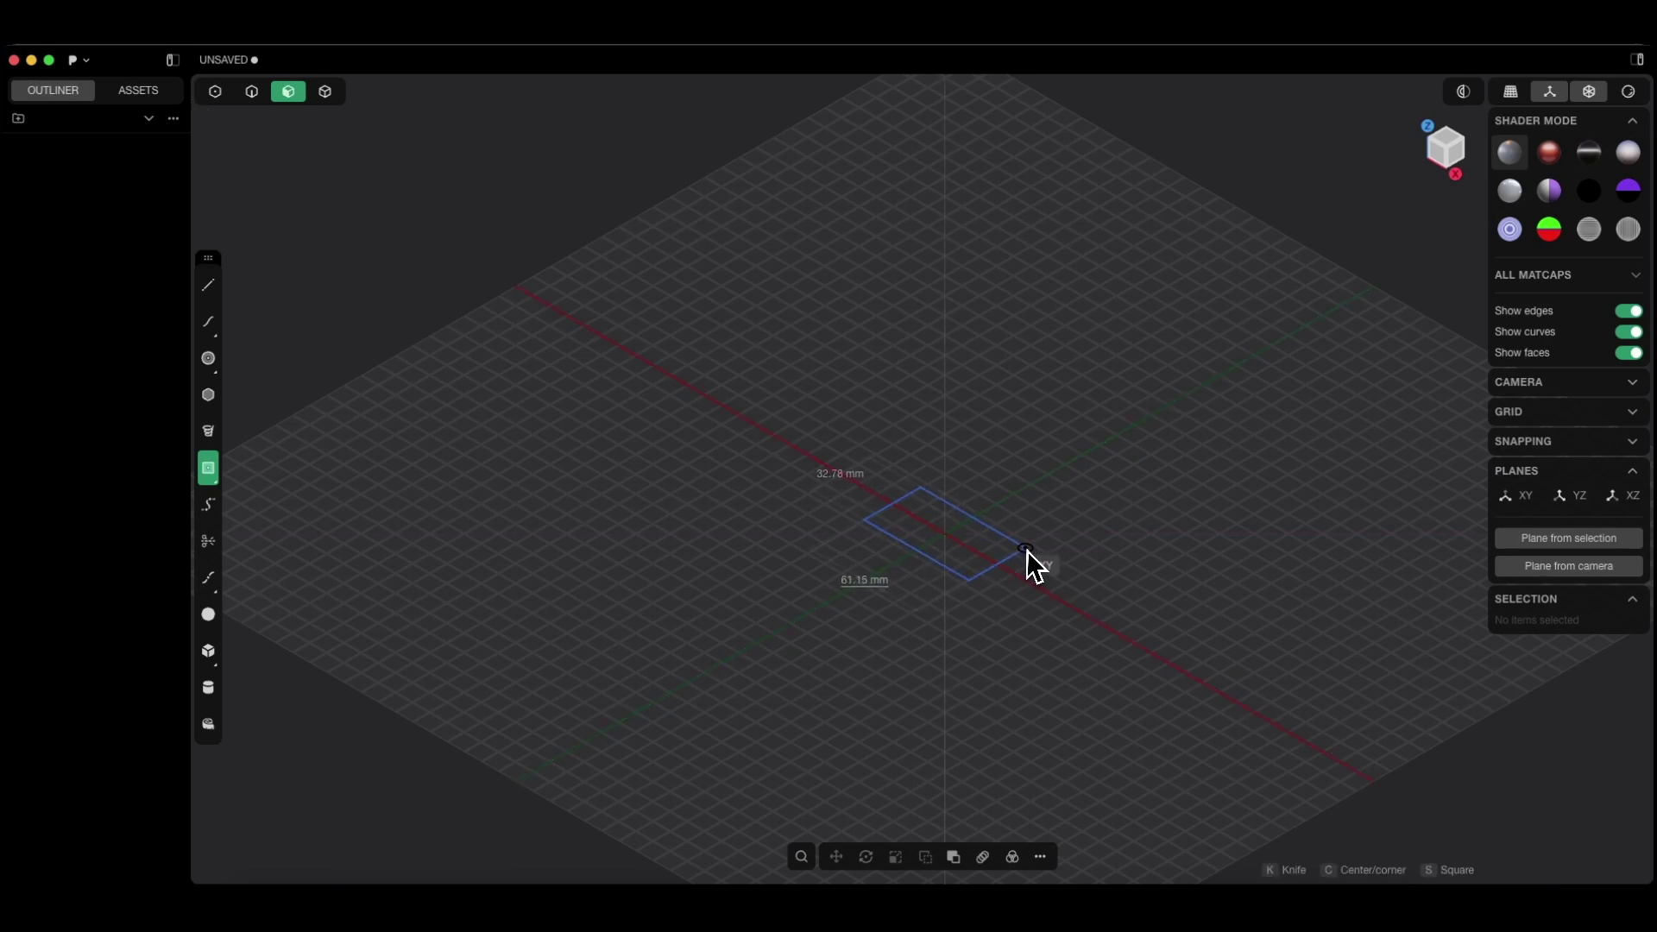
key("Tab")
type("50")
key("Tab")
type("50")
key("Tab")
key("Return")
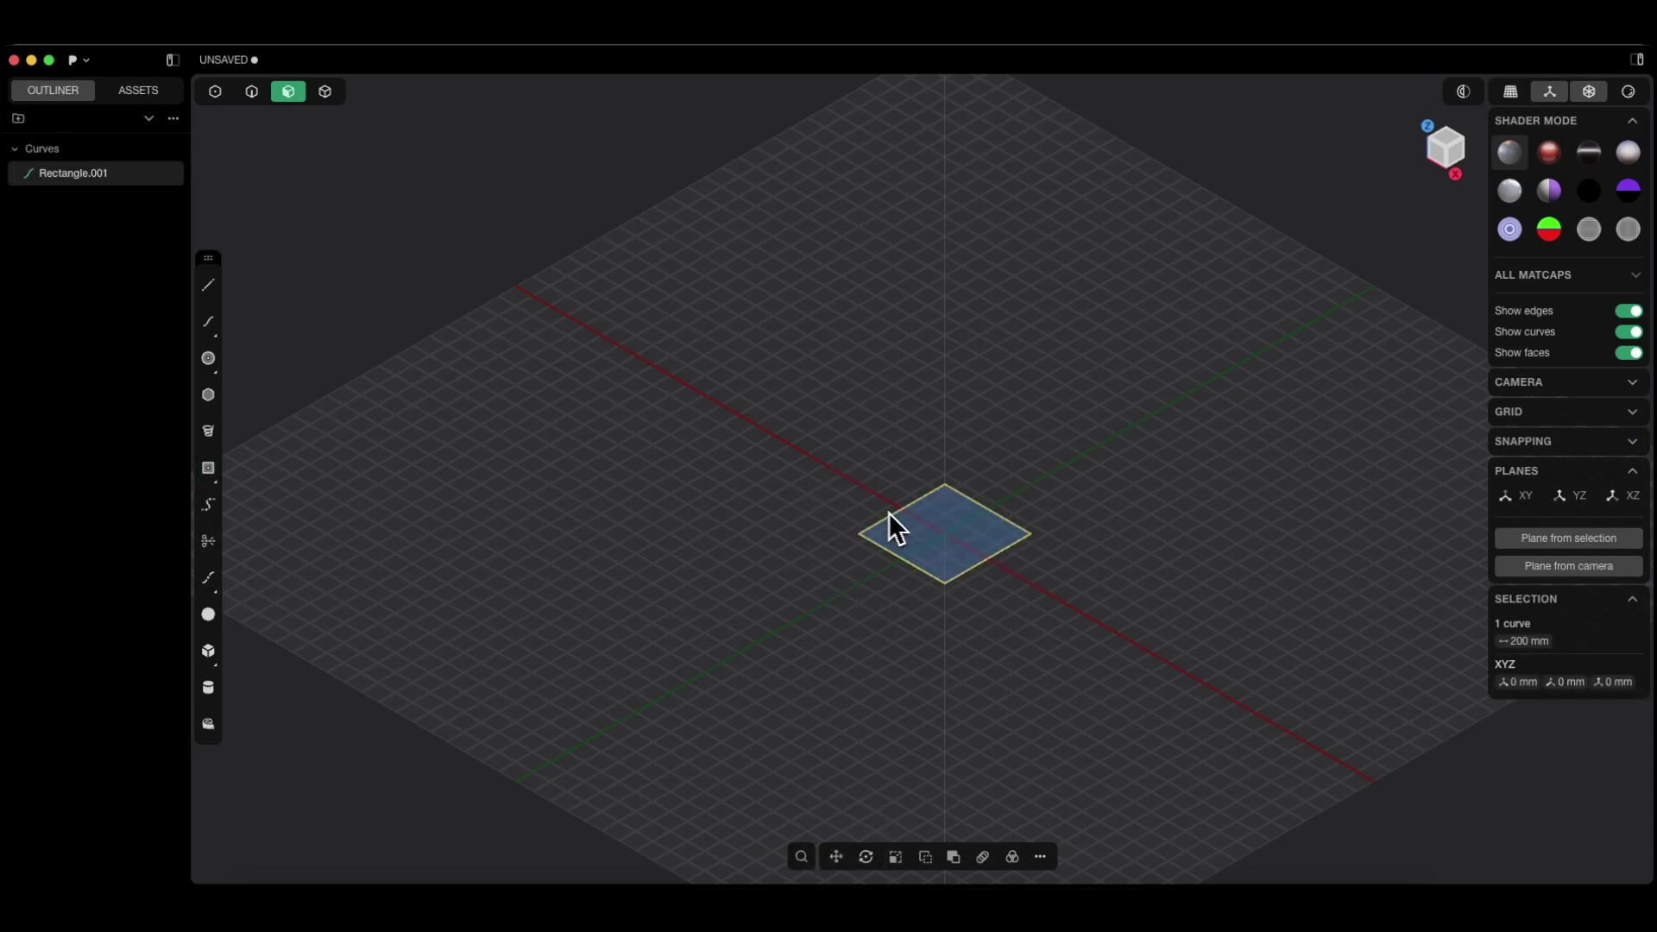
- Draw a second 70 × 70 mm square centred on the origin
left_click(208, 468)
left_click(946, 534)
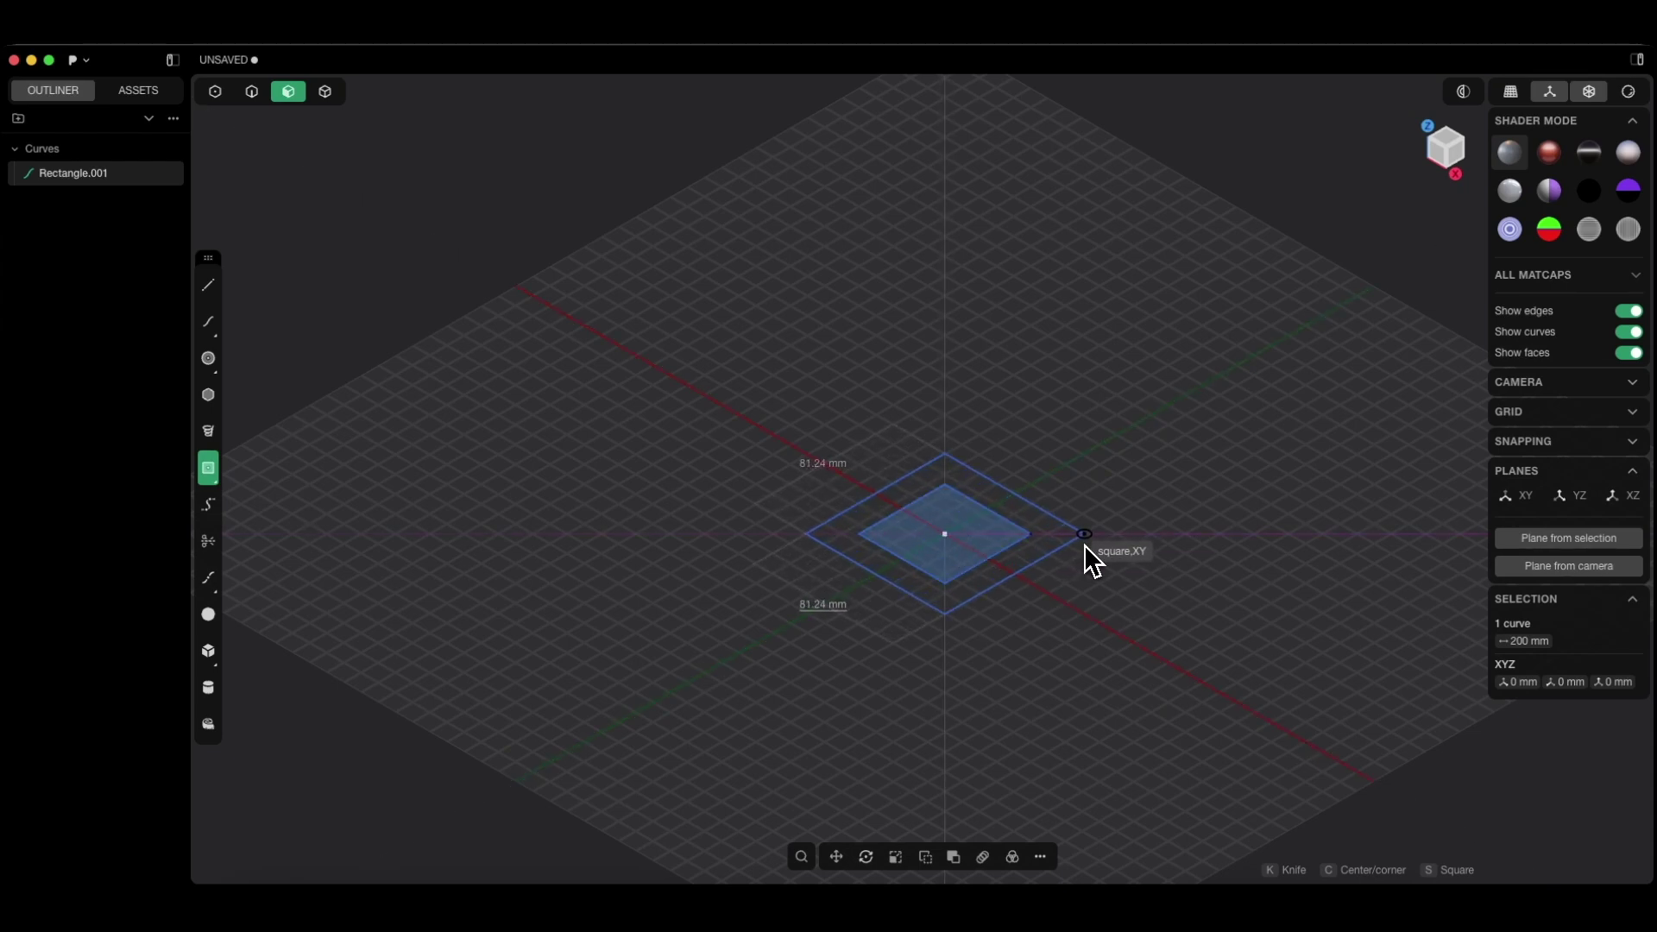
key("Tab")
type("70")
key("Tab")
type("70")
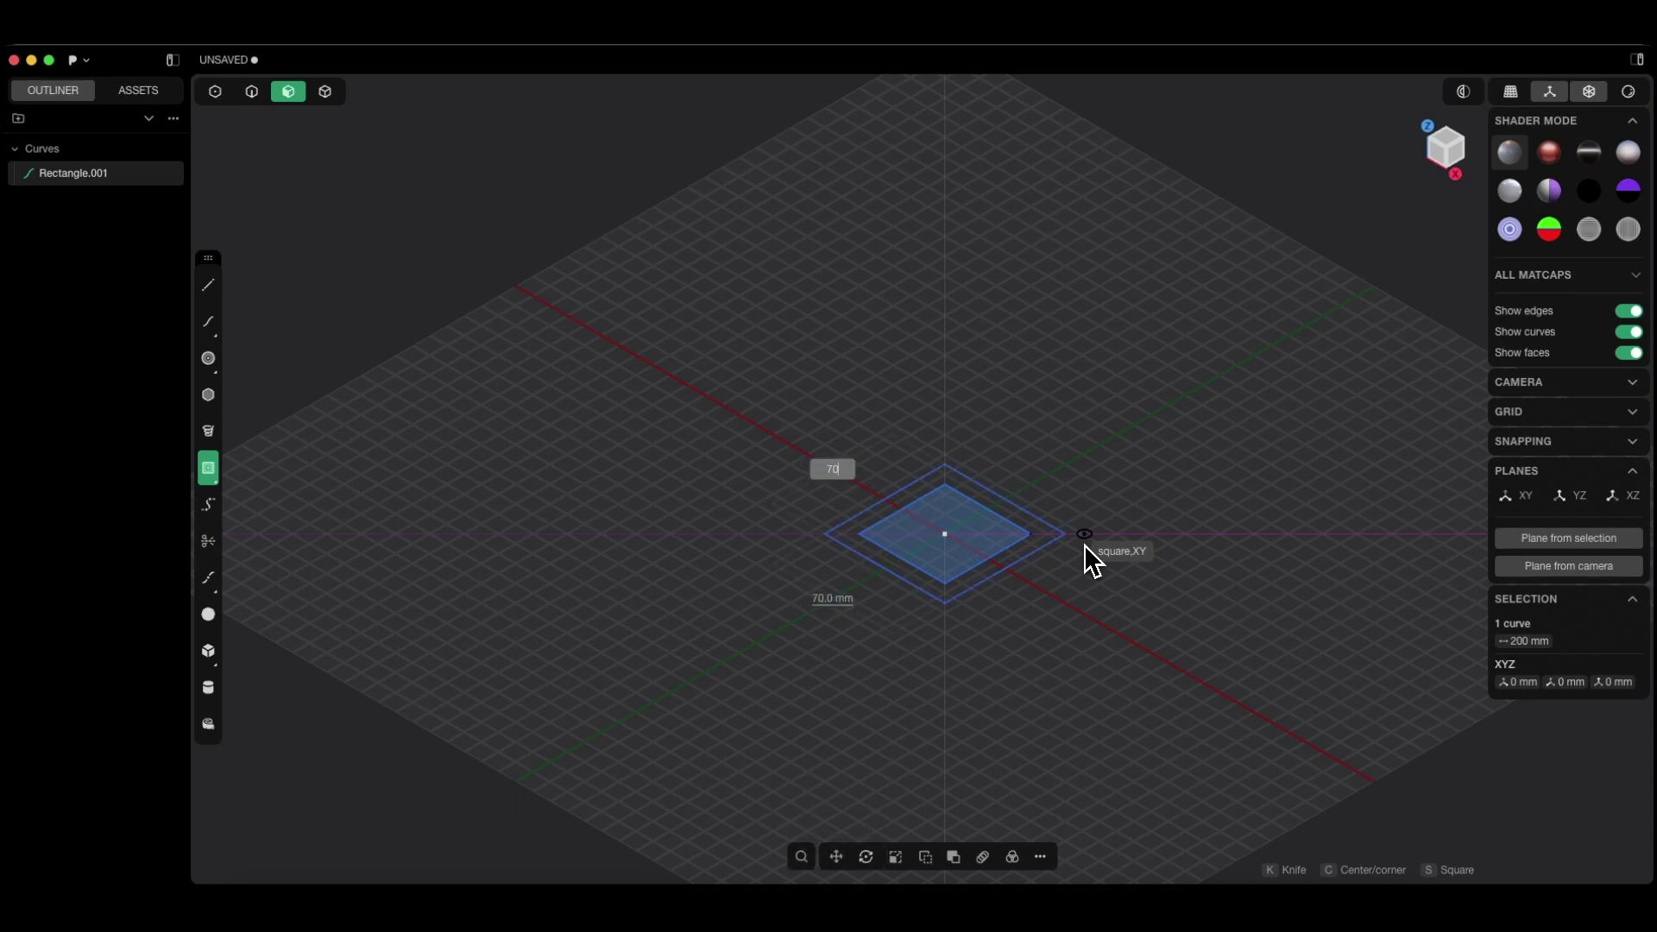
key("Return")
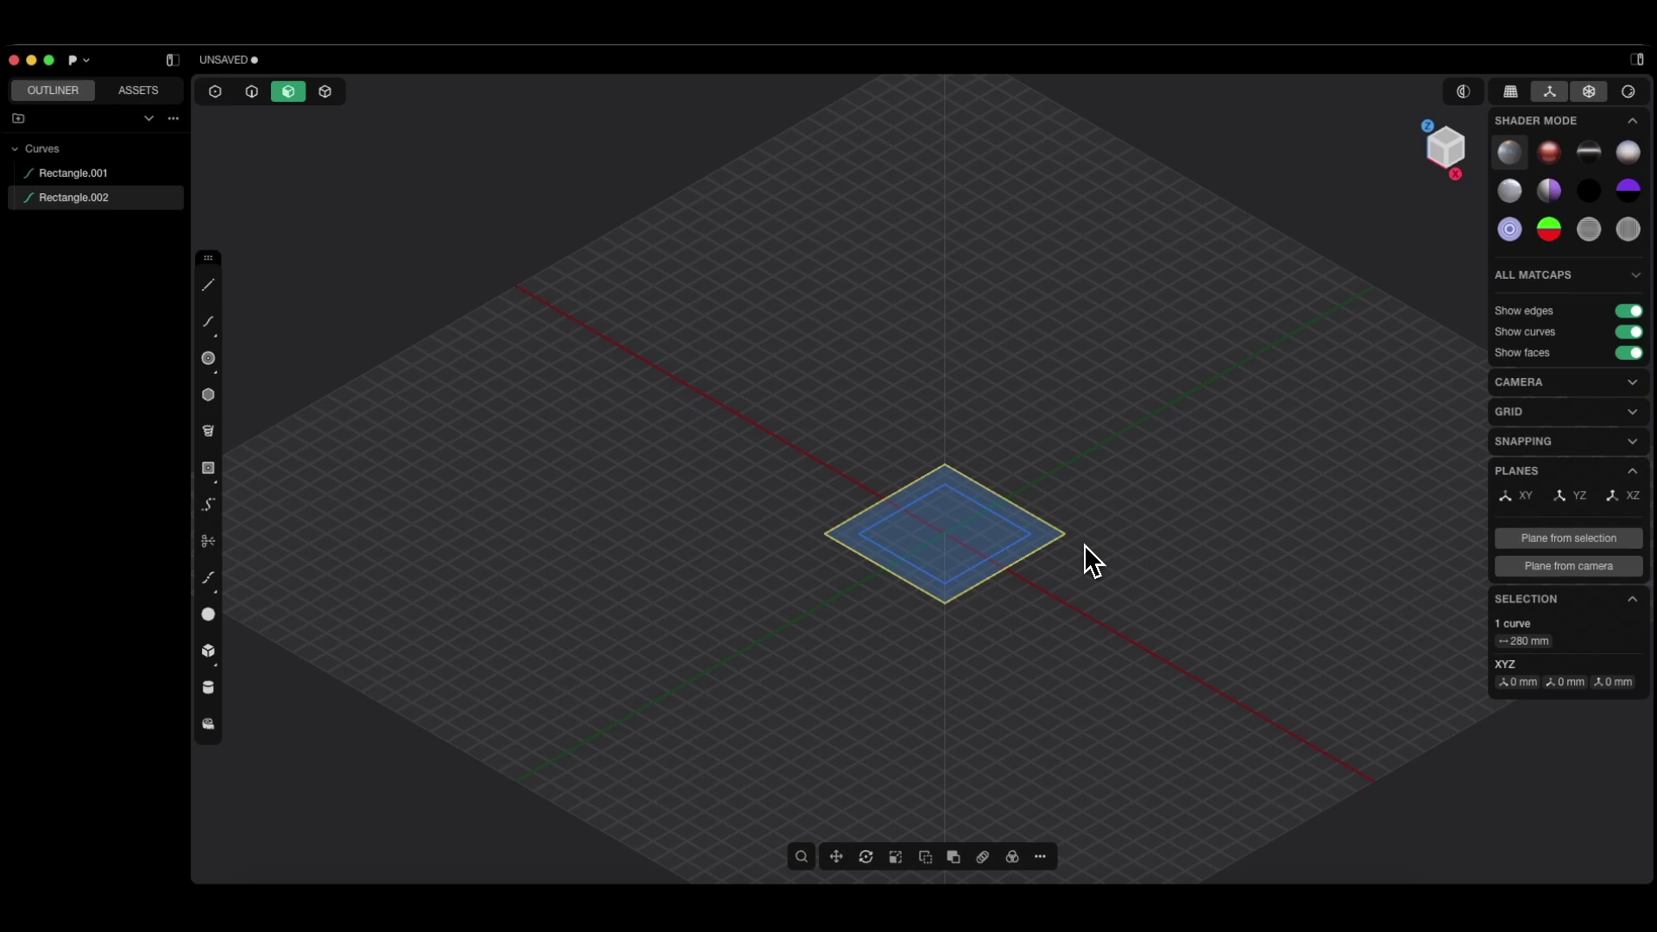
- Move the 70 mm square 30 mm up along Z
key("g")
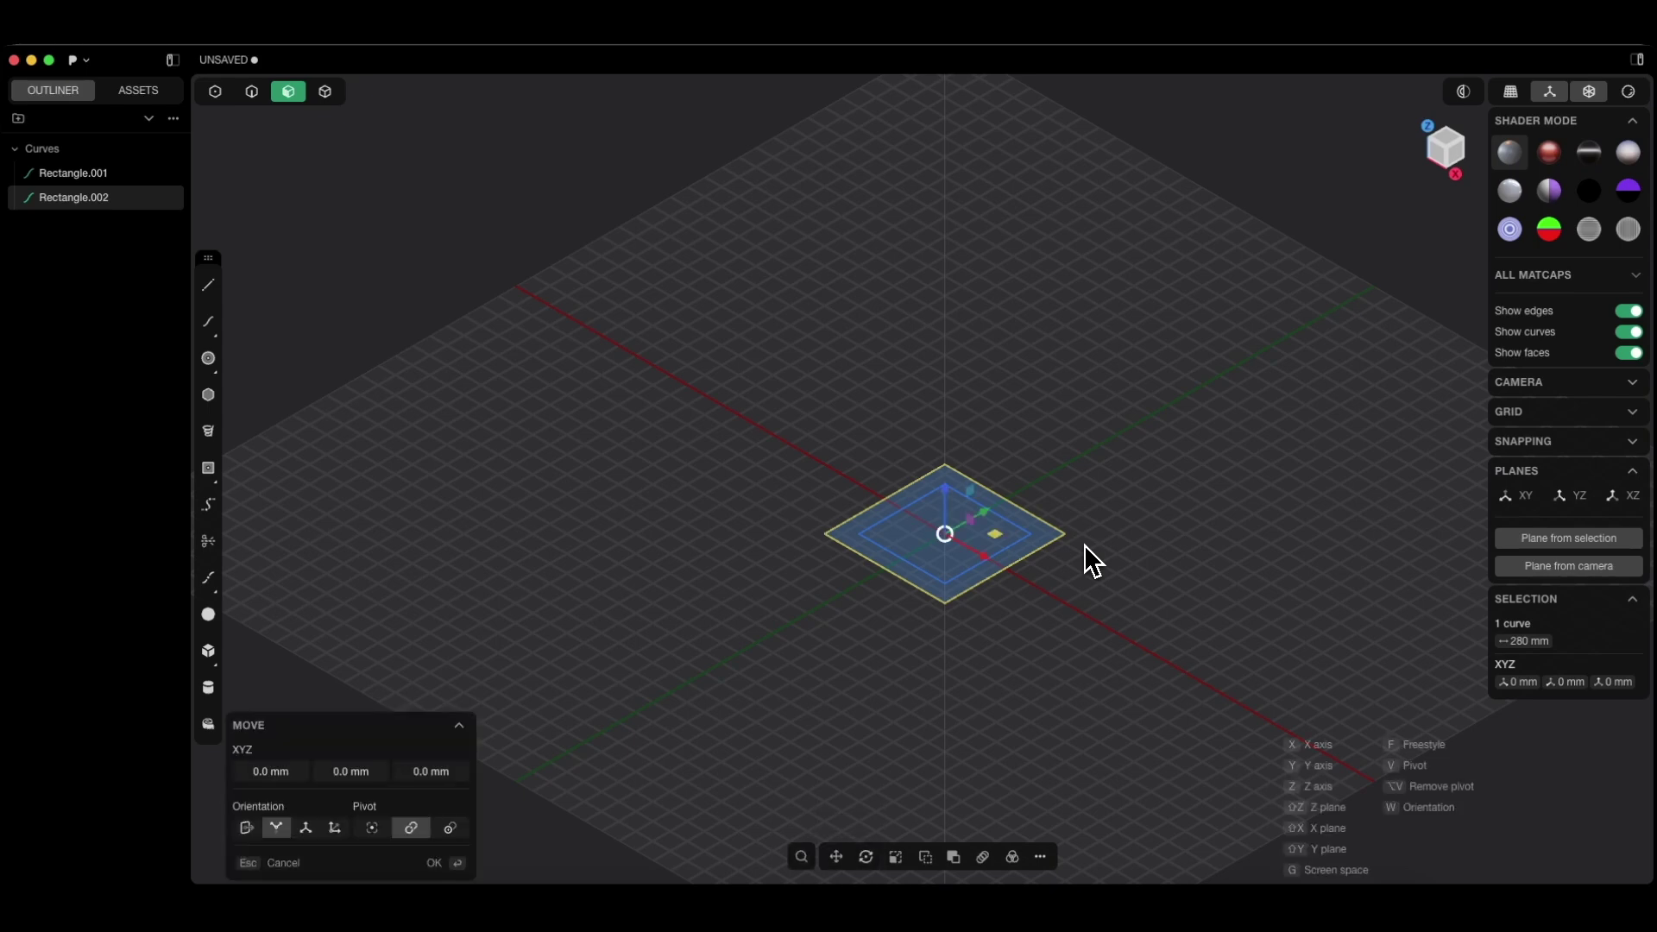
key("z")
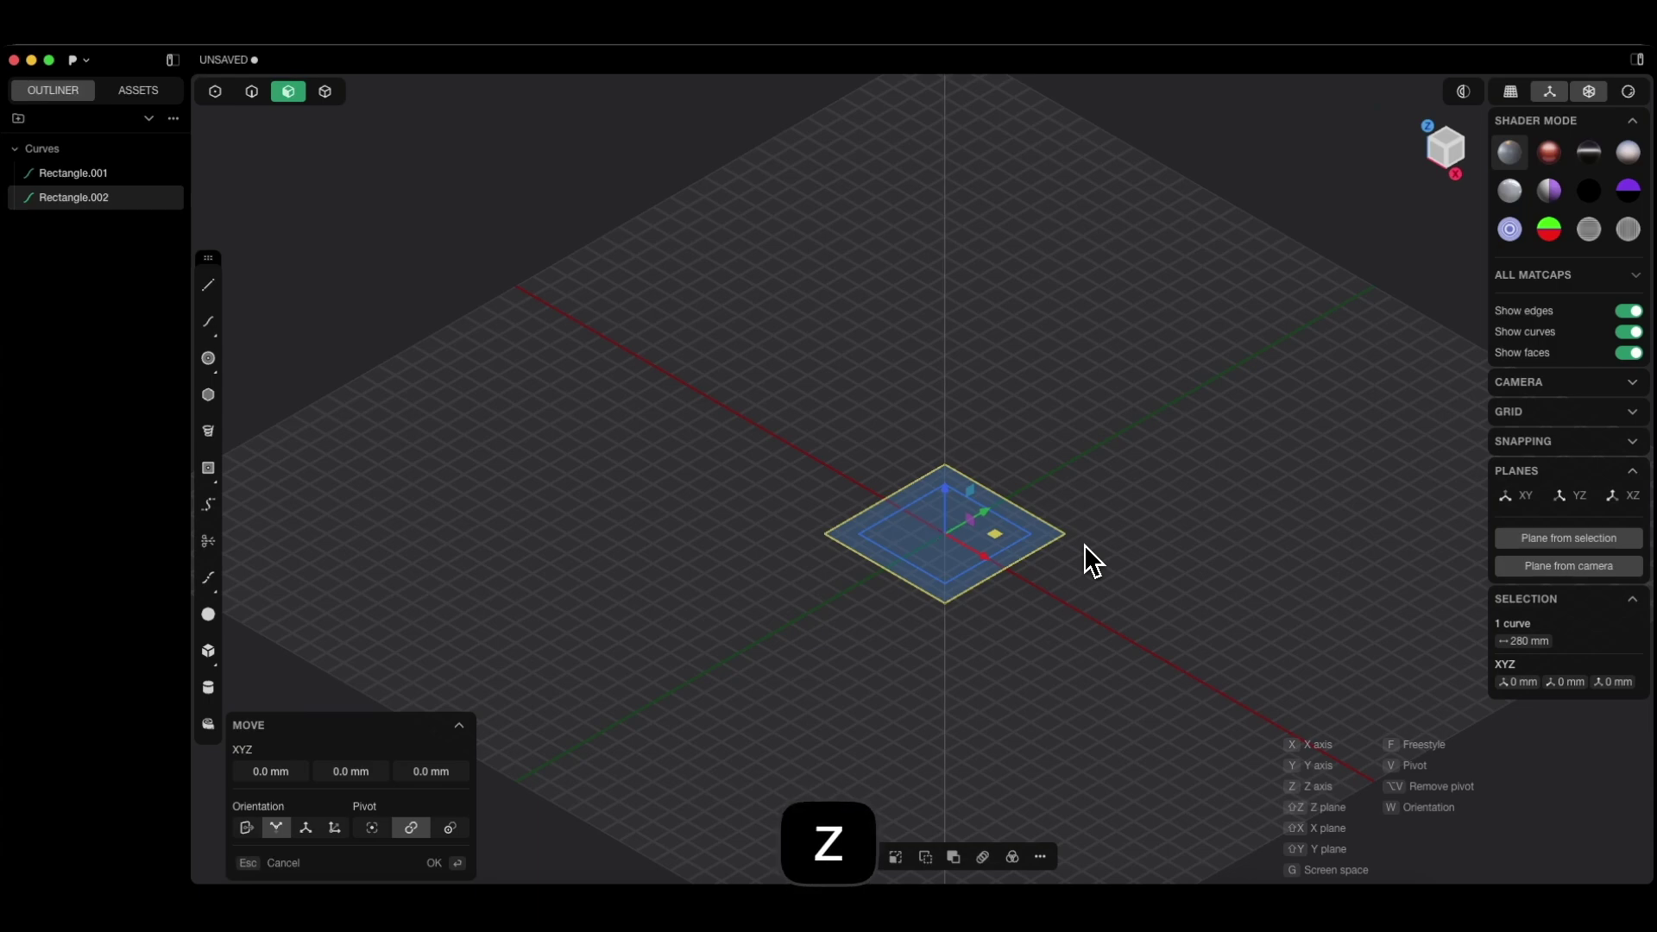
type("30")
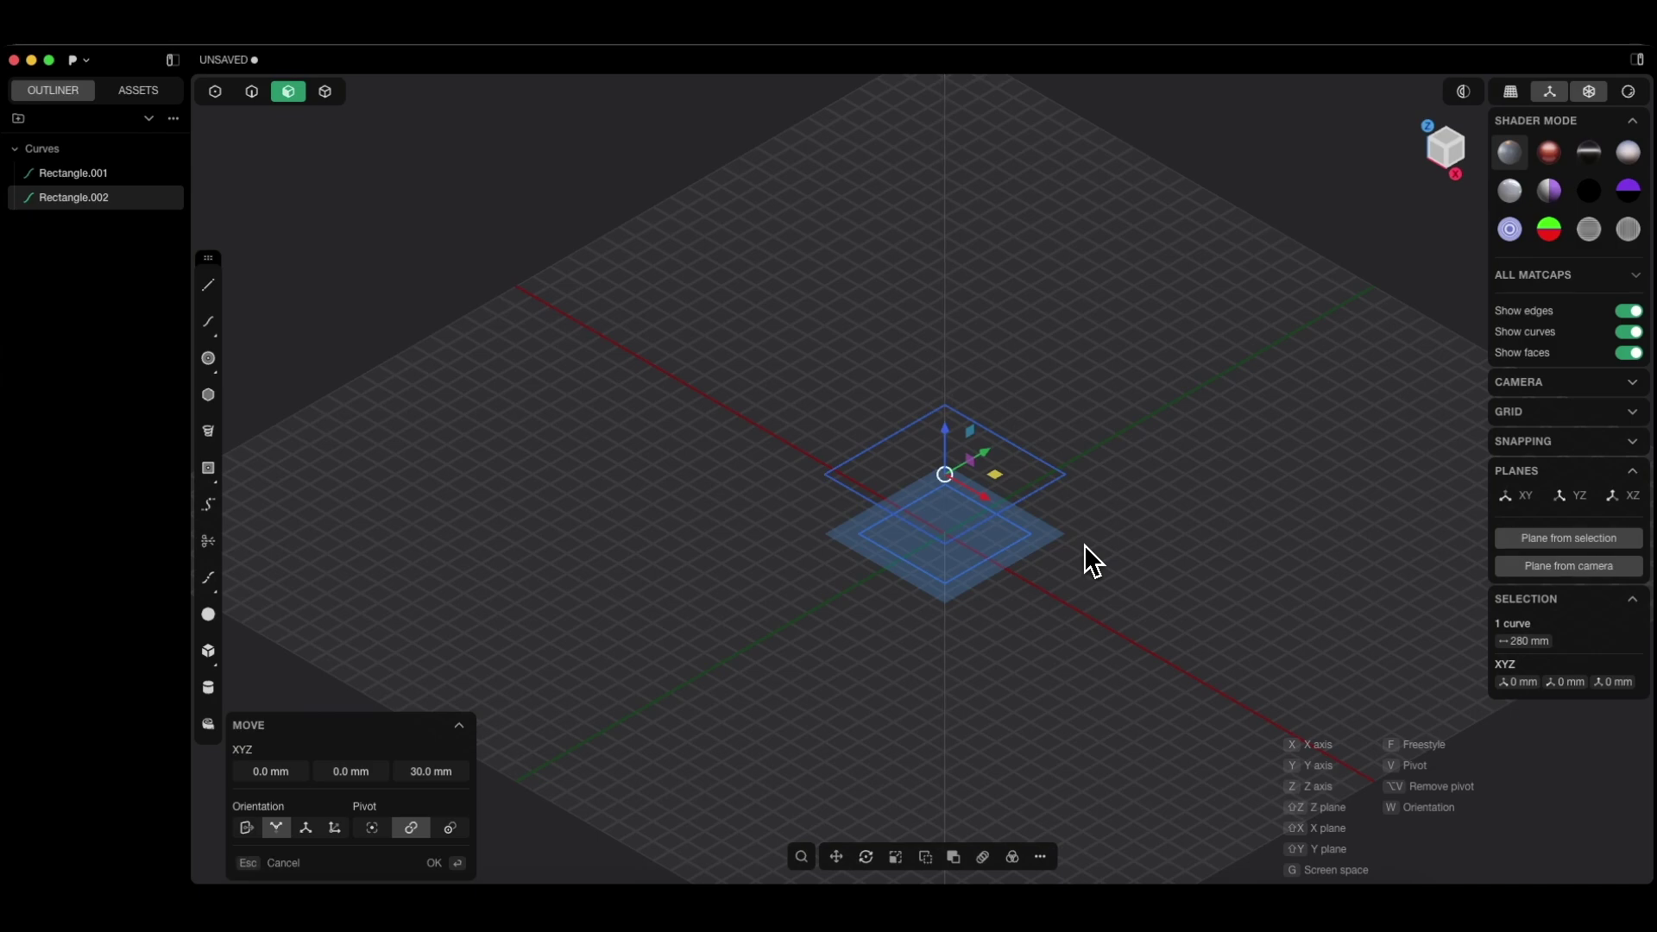
key("Return")
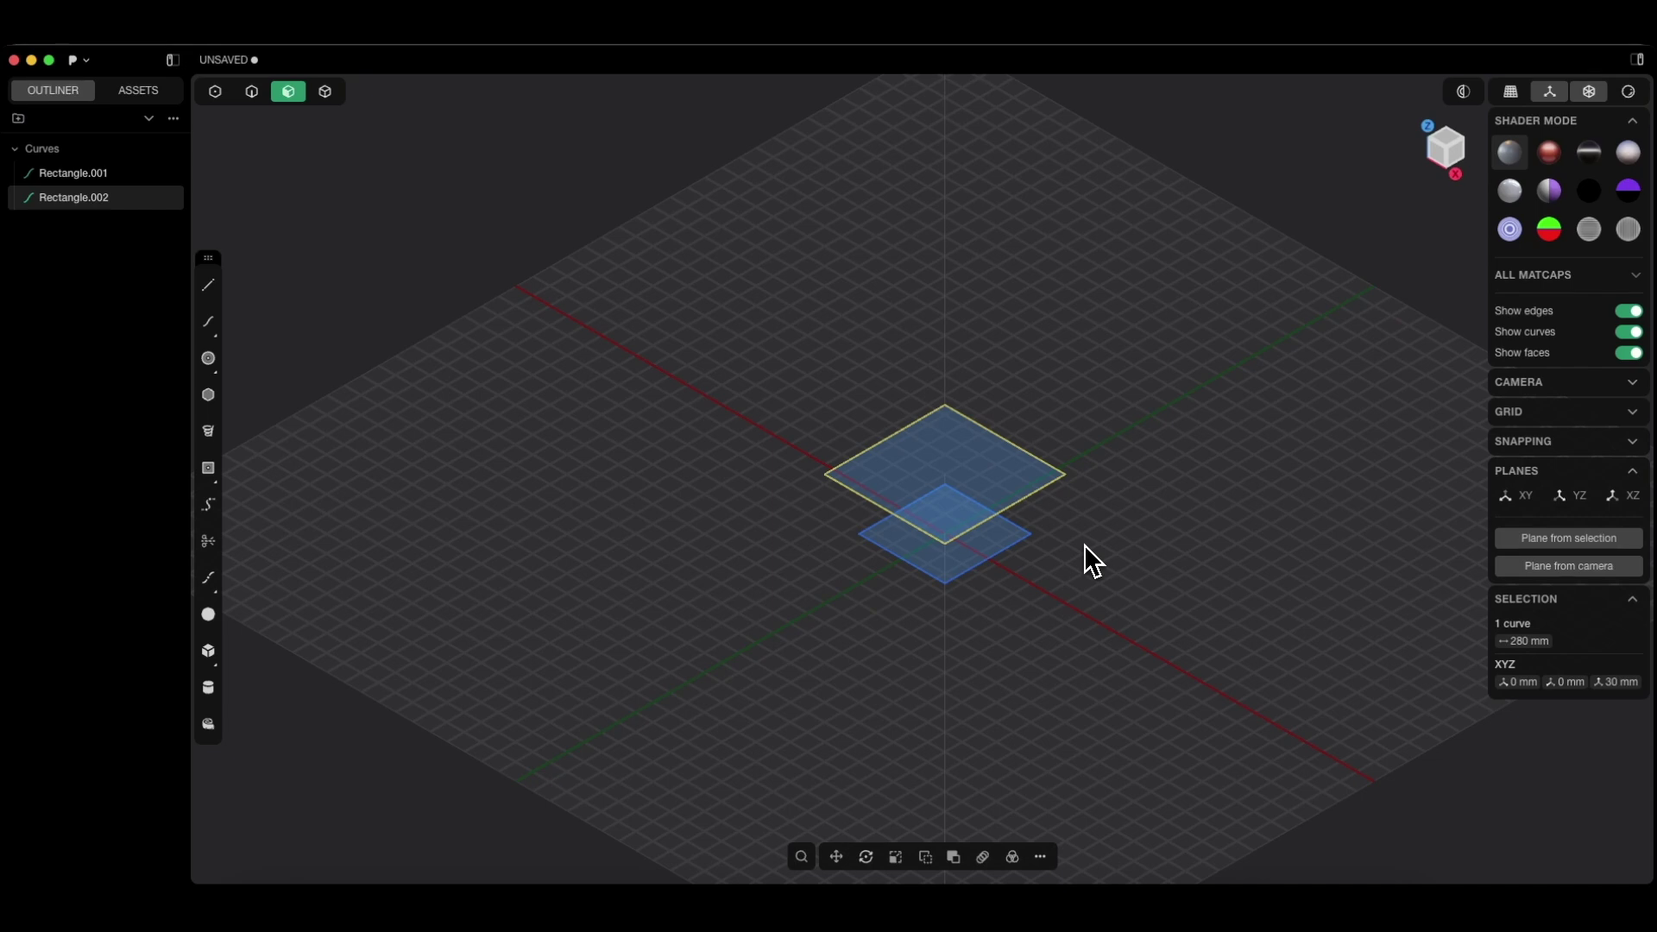
- Rotate the raised square 30° about the Z axis
key("r")
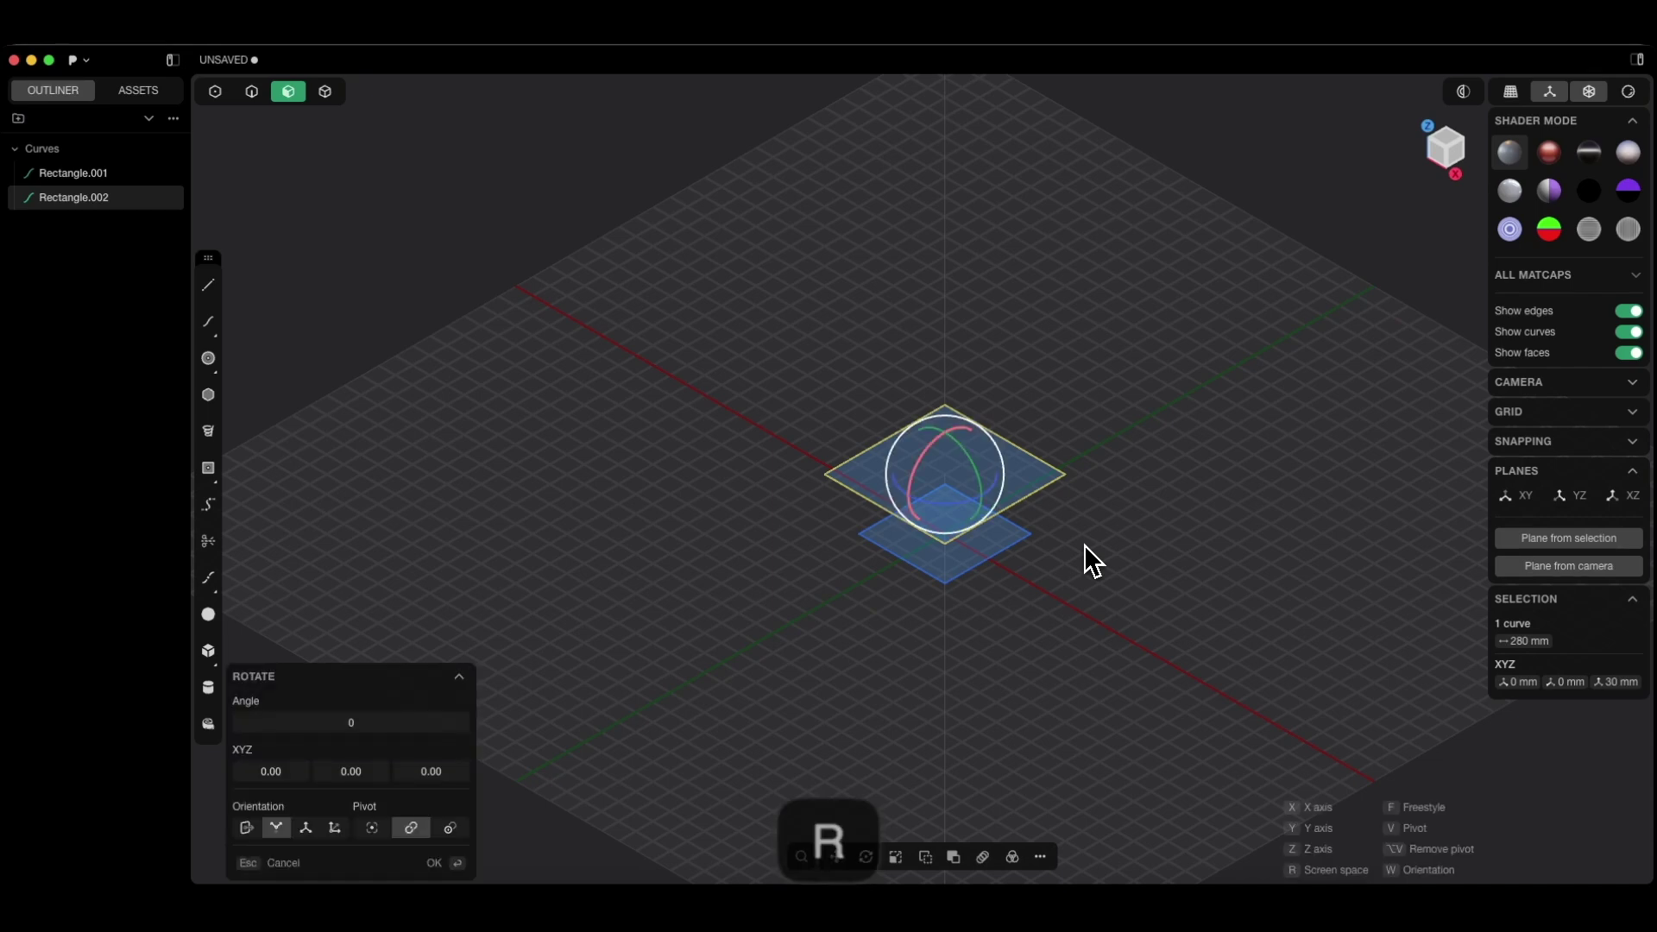
key("z")
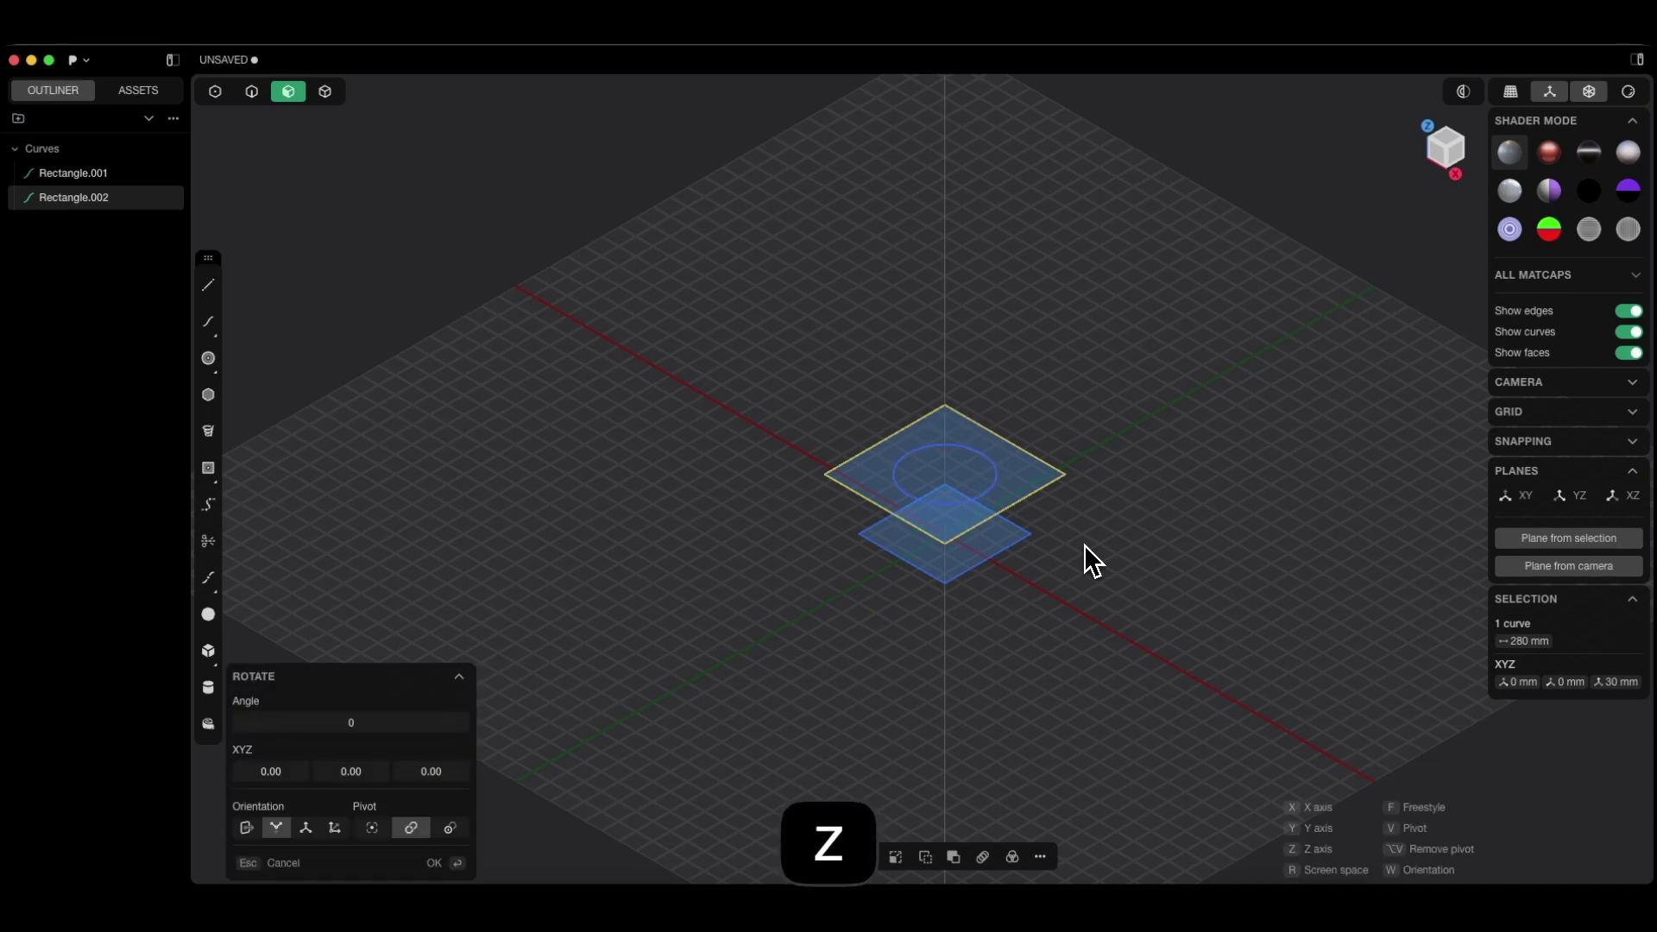
type("30")
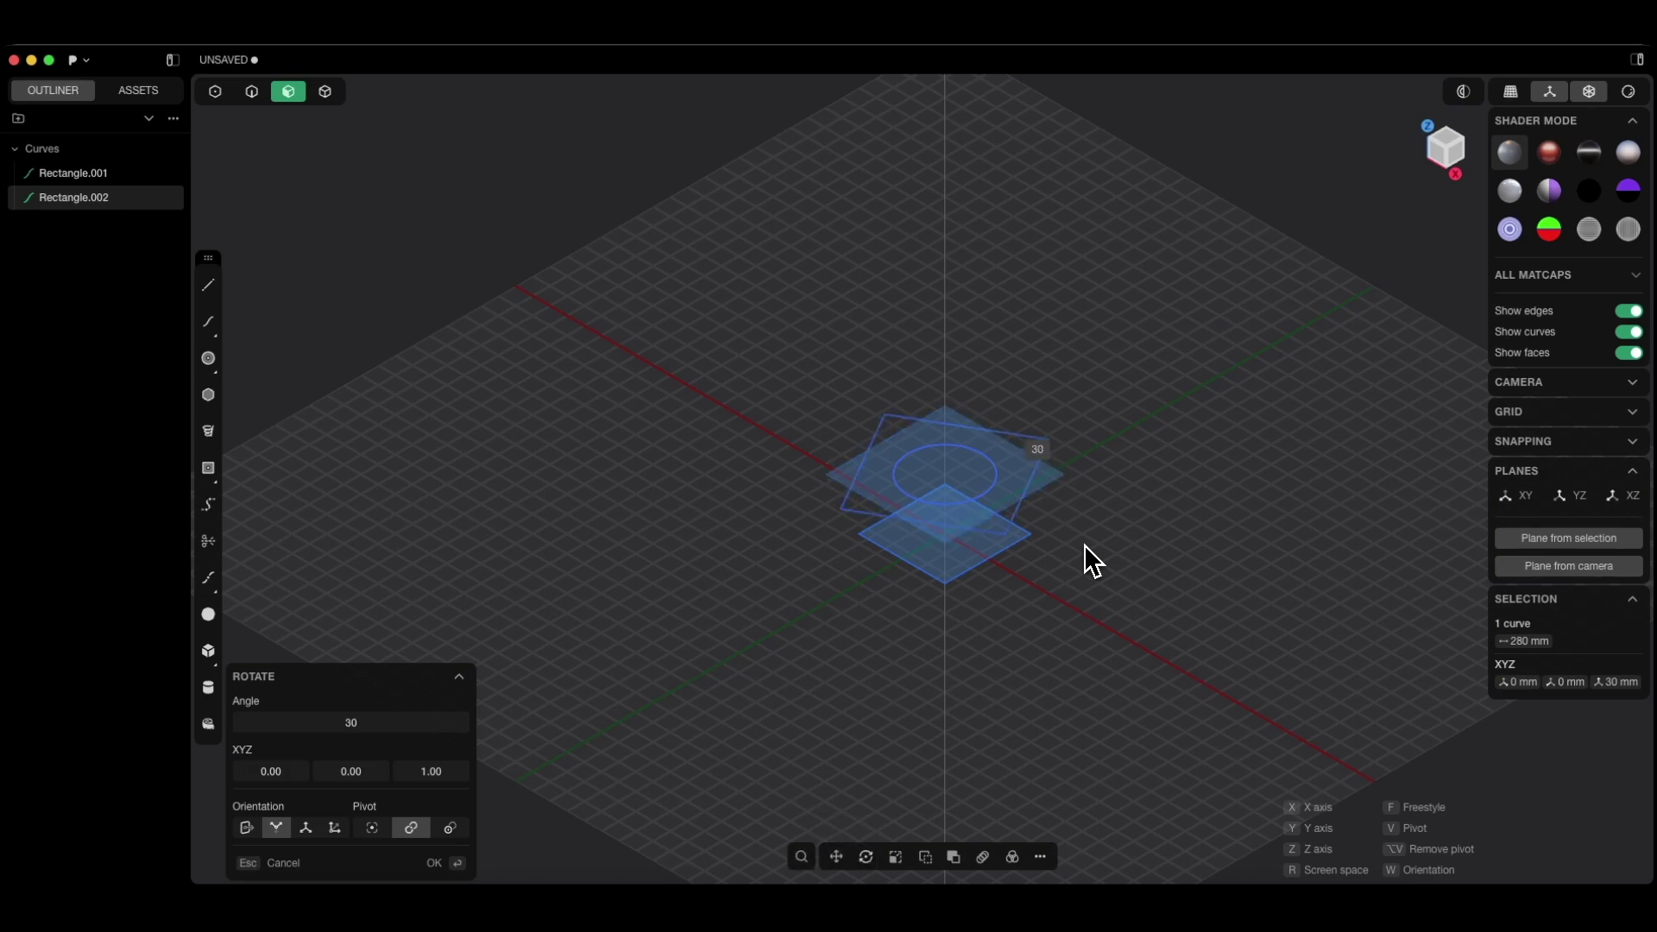
type("z")
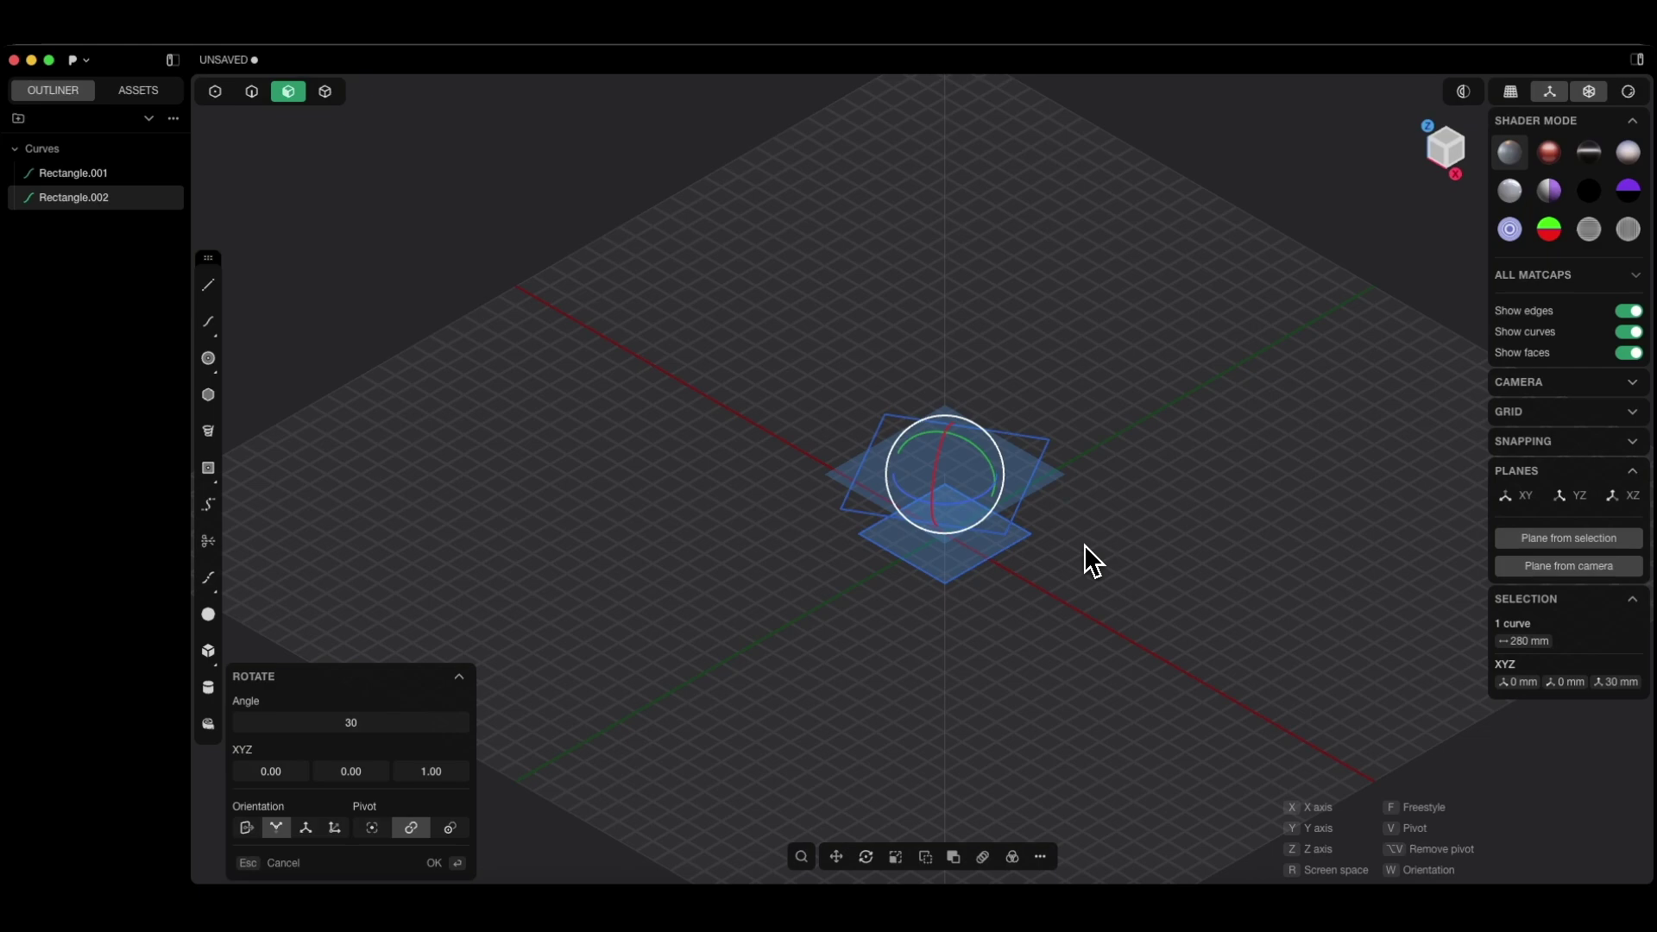
key("Return")
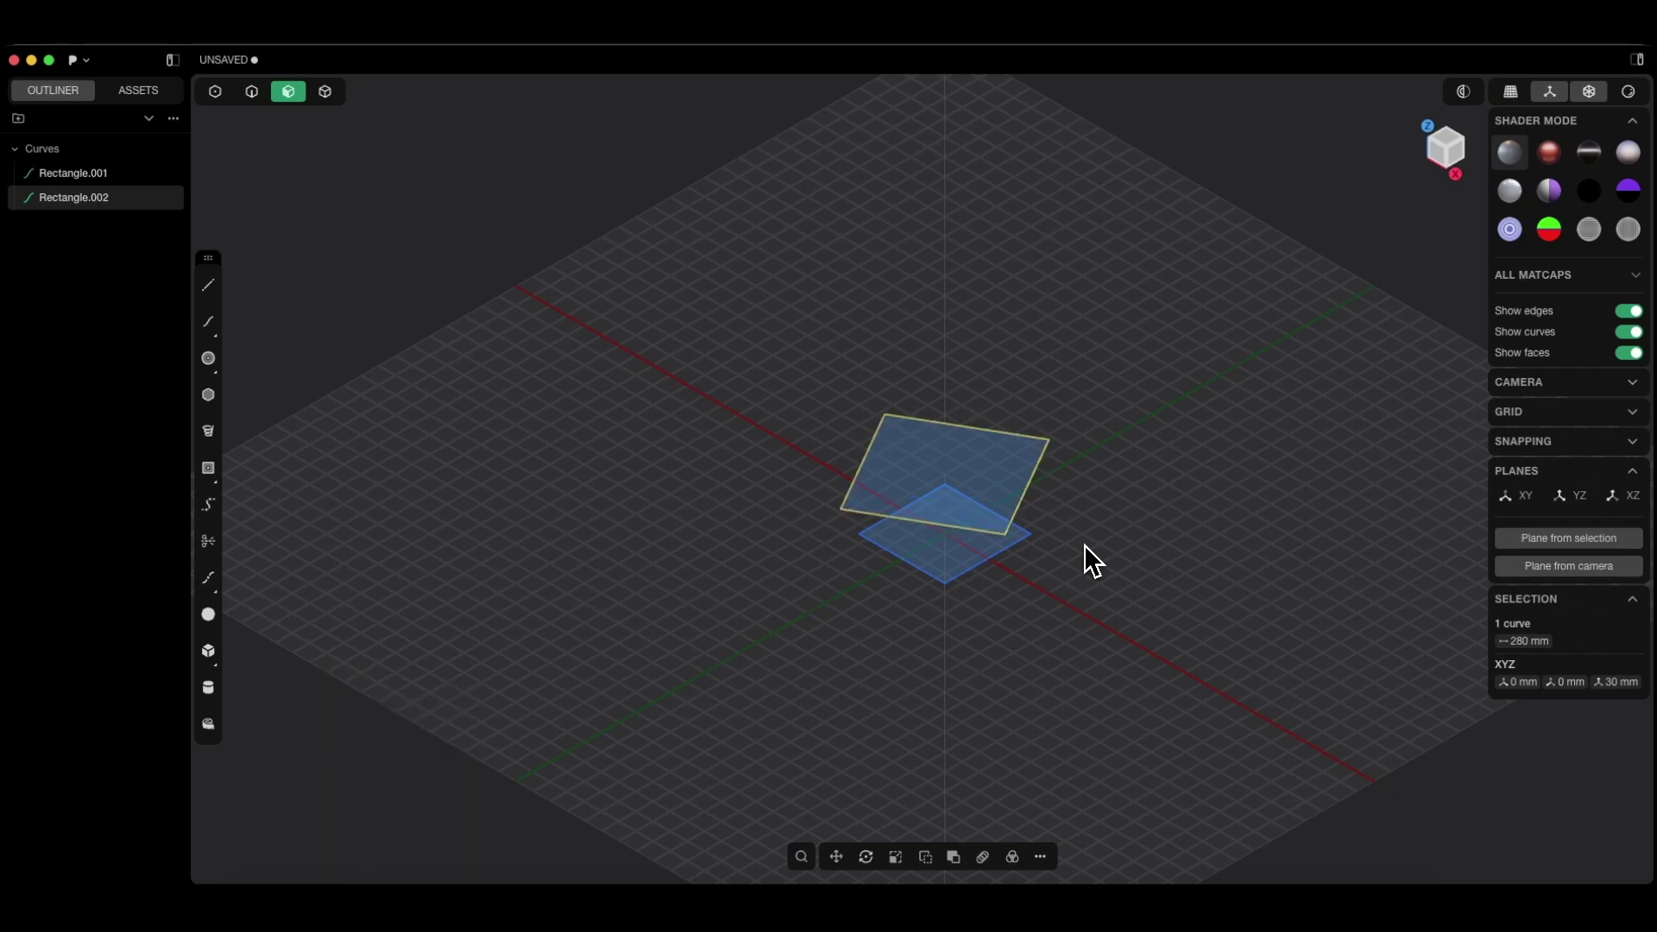
- Draw a 90 mm centred square, Rectangle.003, after cancelling a stray first attempt
left_click(209, 470)
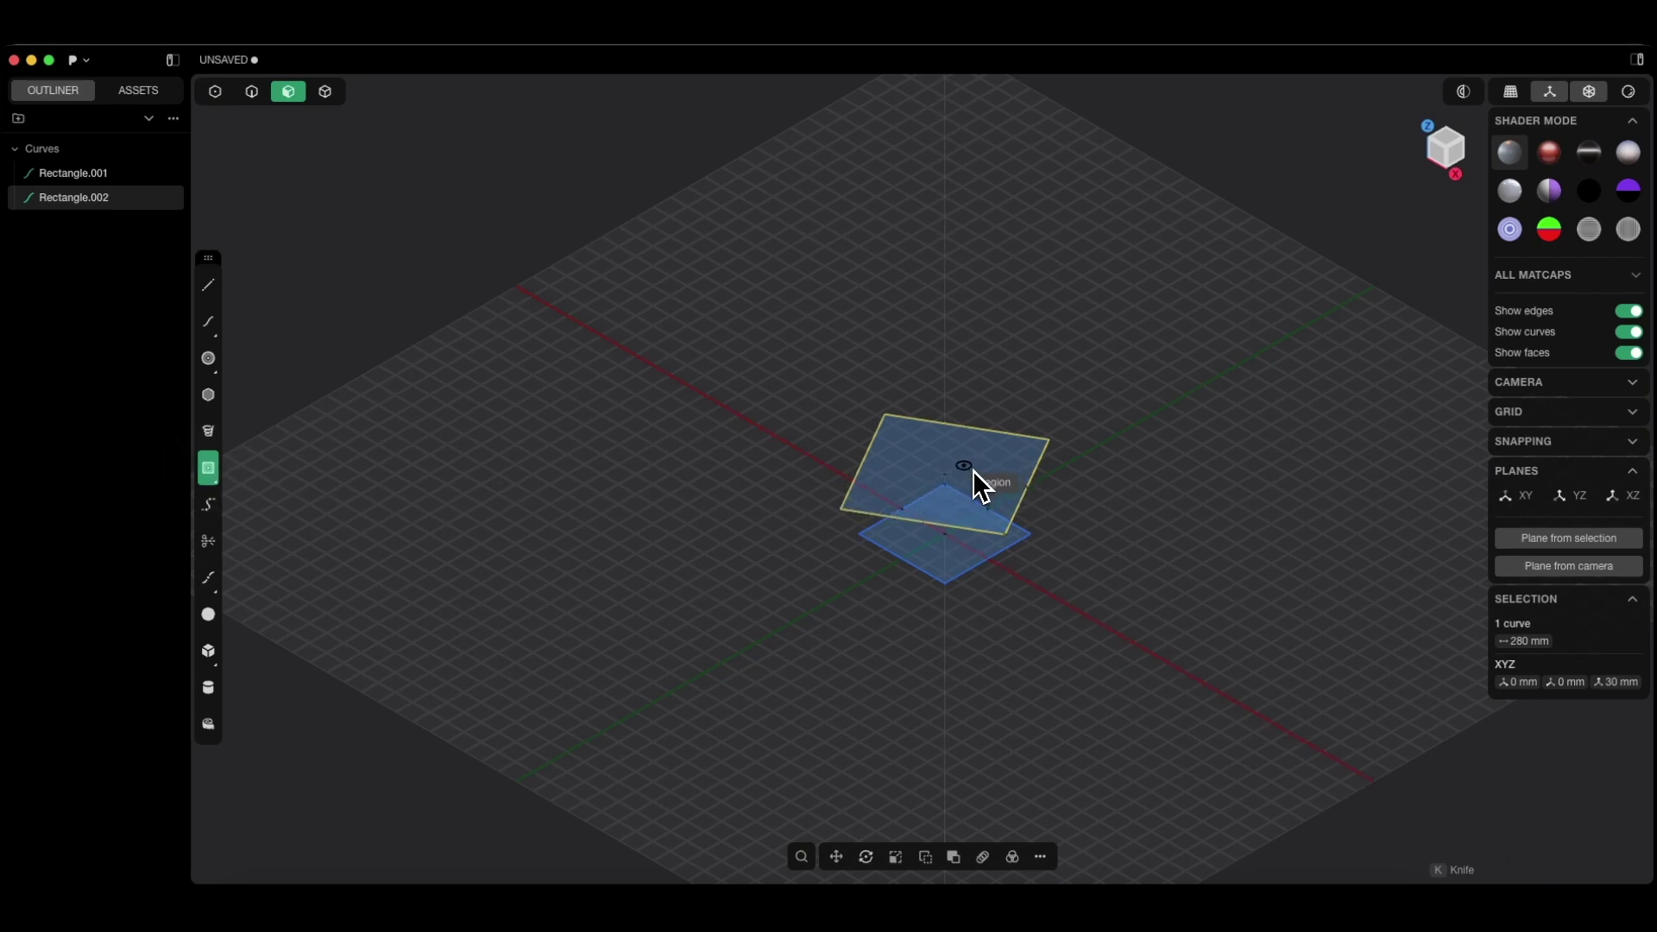
left_click(950, 477)
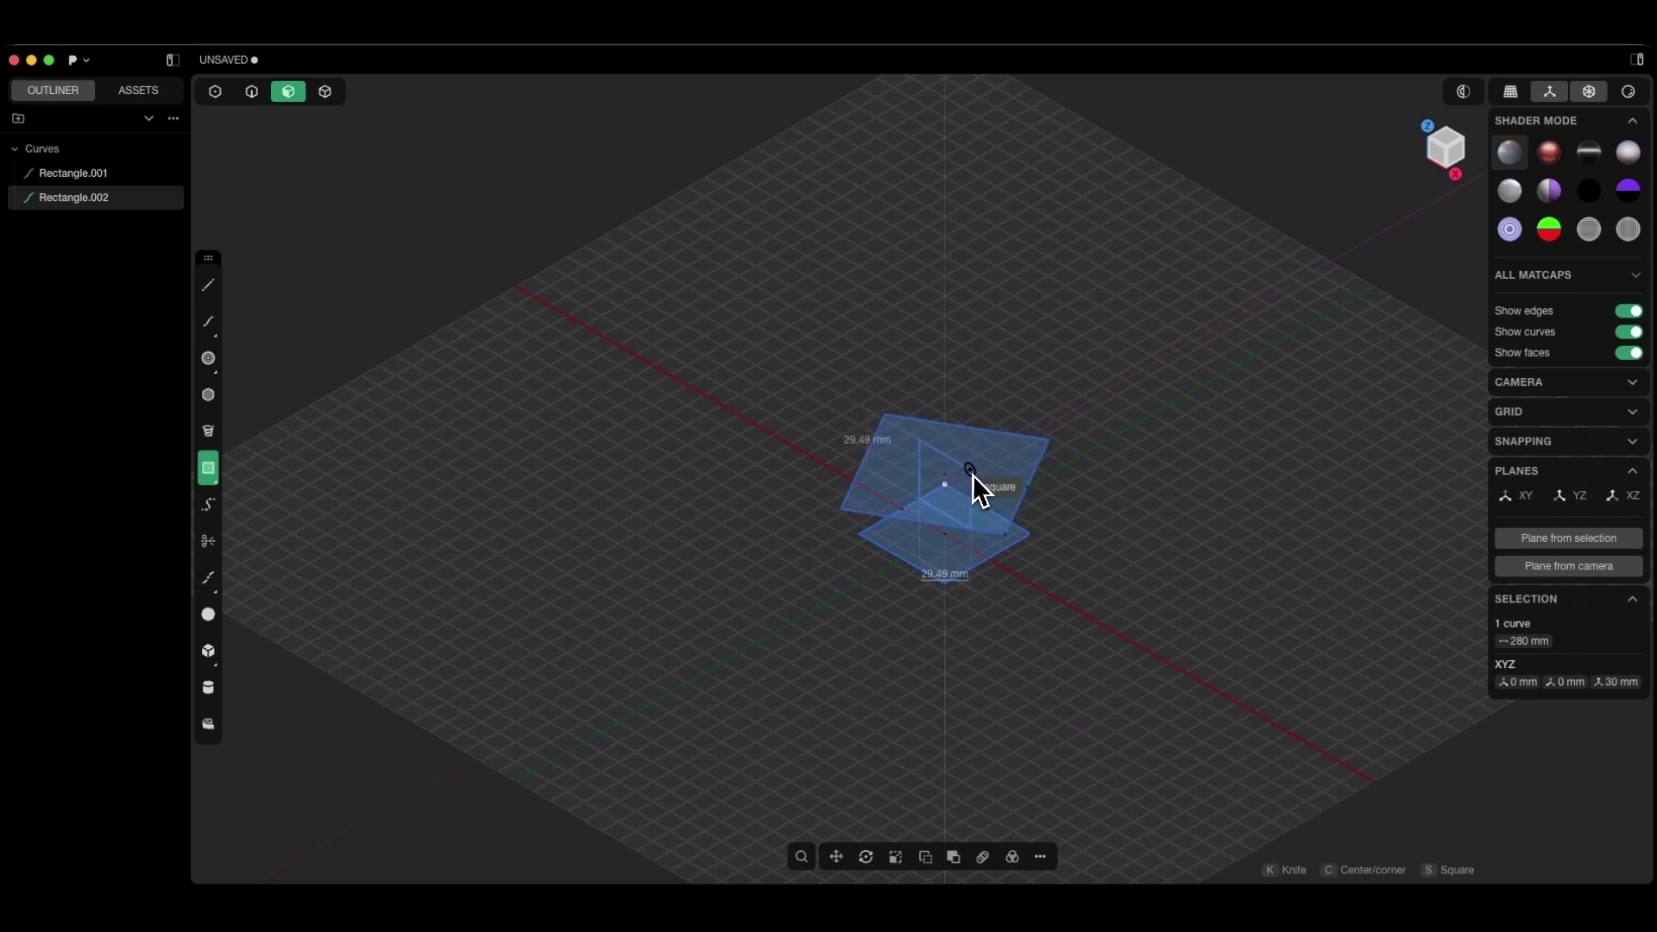
key("Escape")
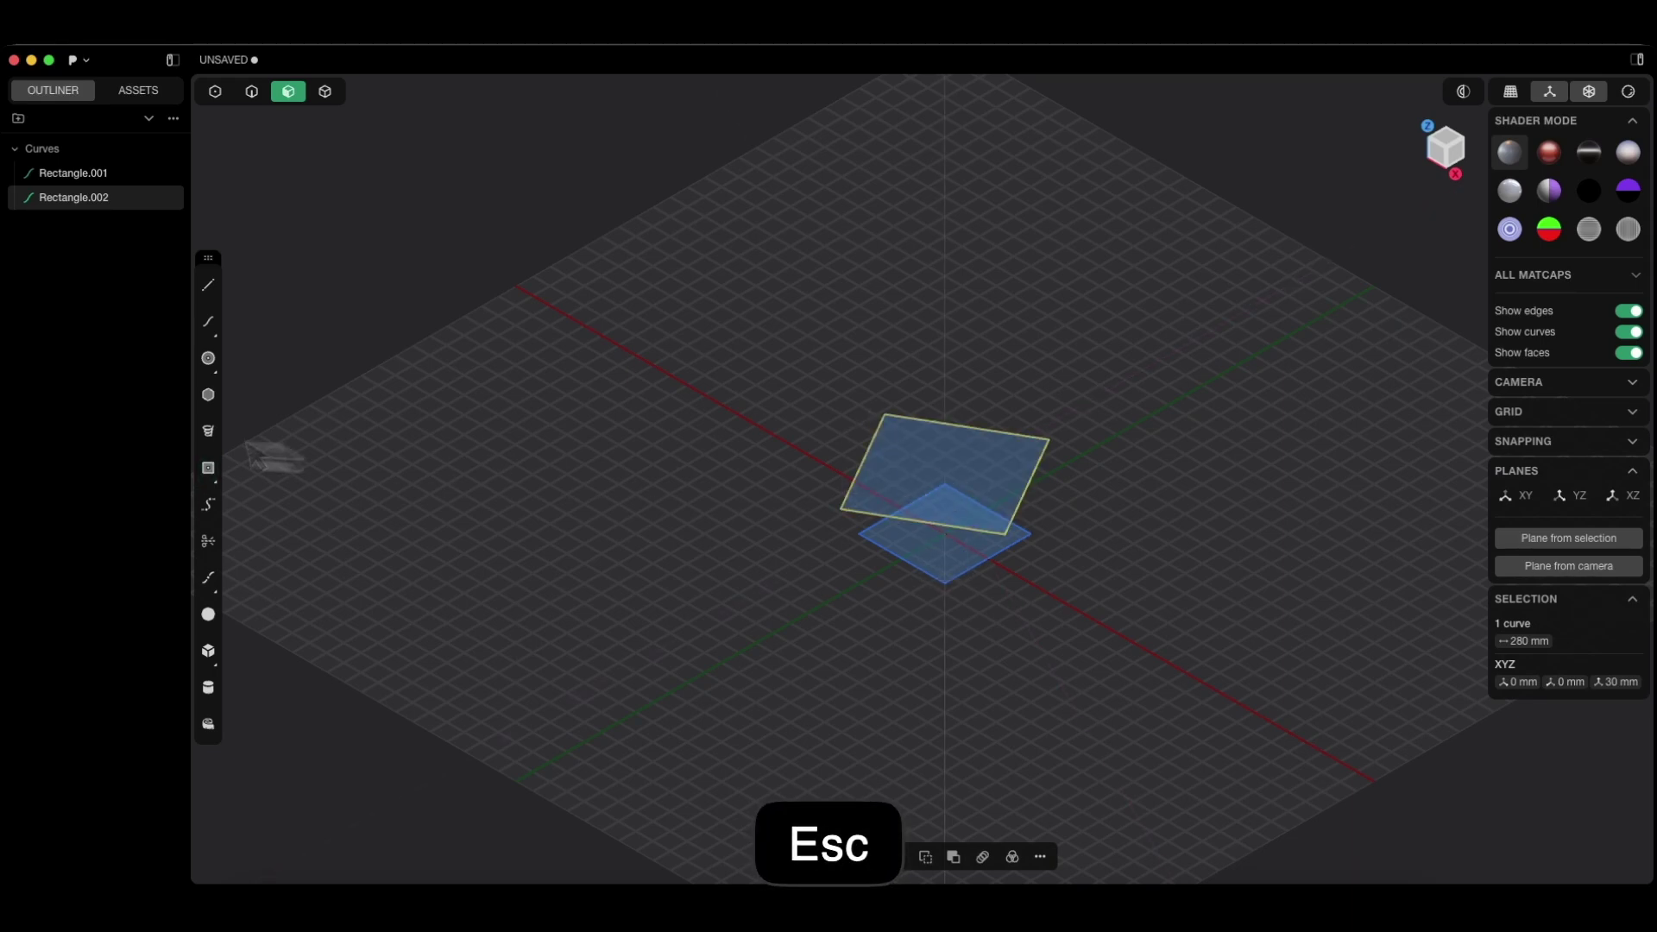
left_click(210, 471)
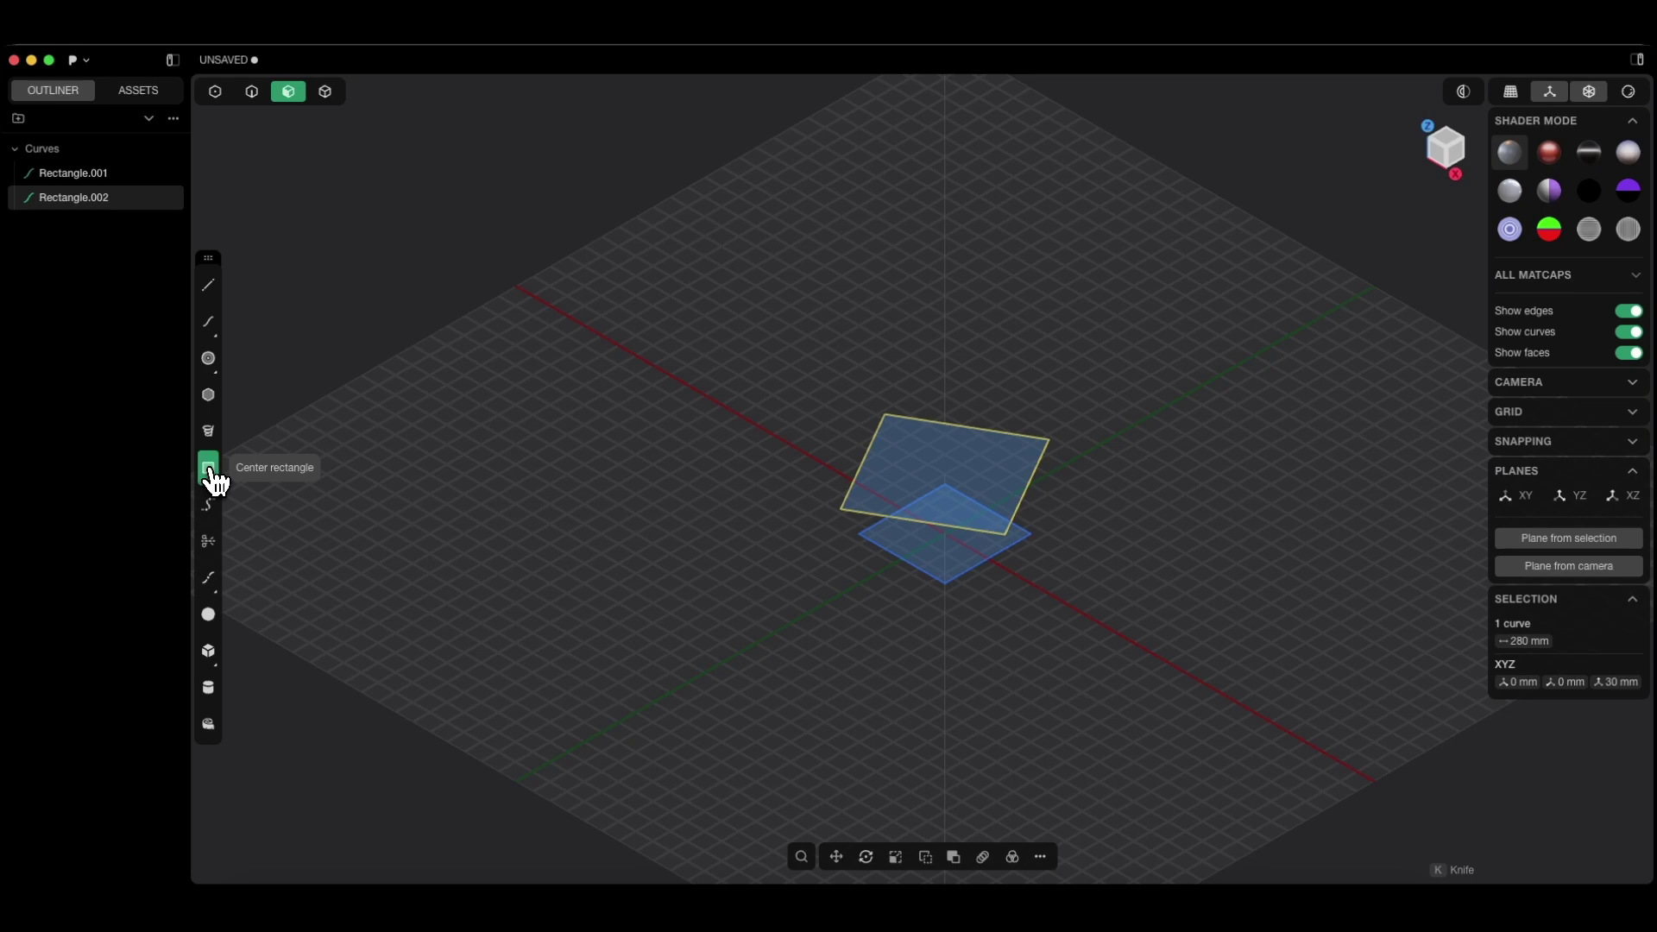
scroll(932, 470, "up", 5)
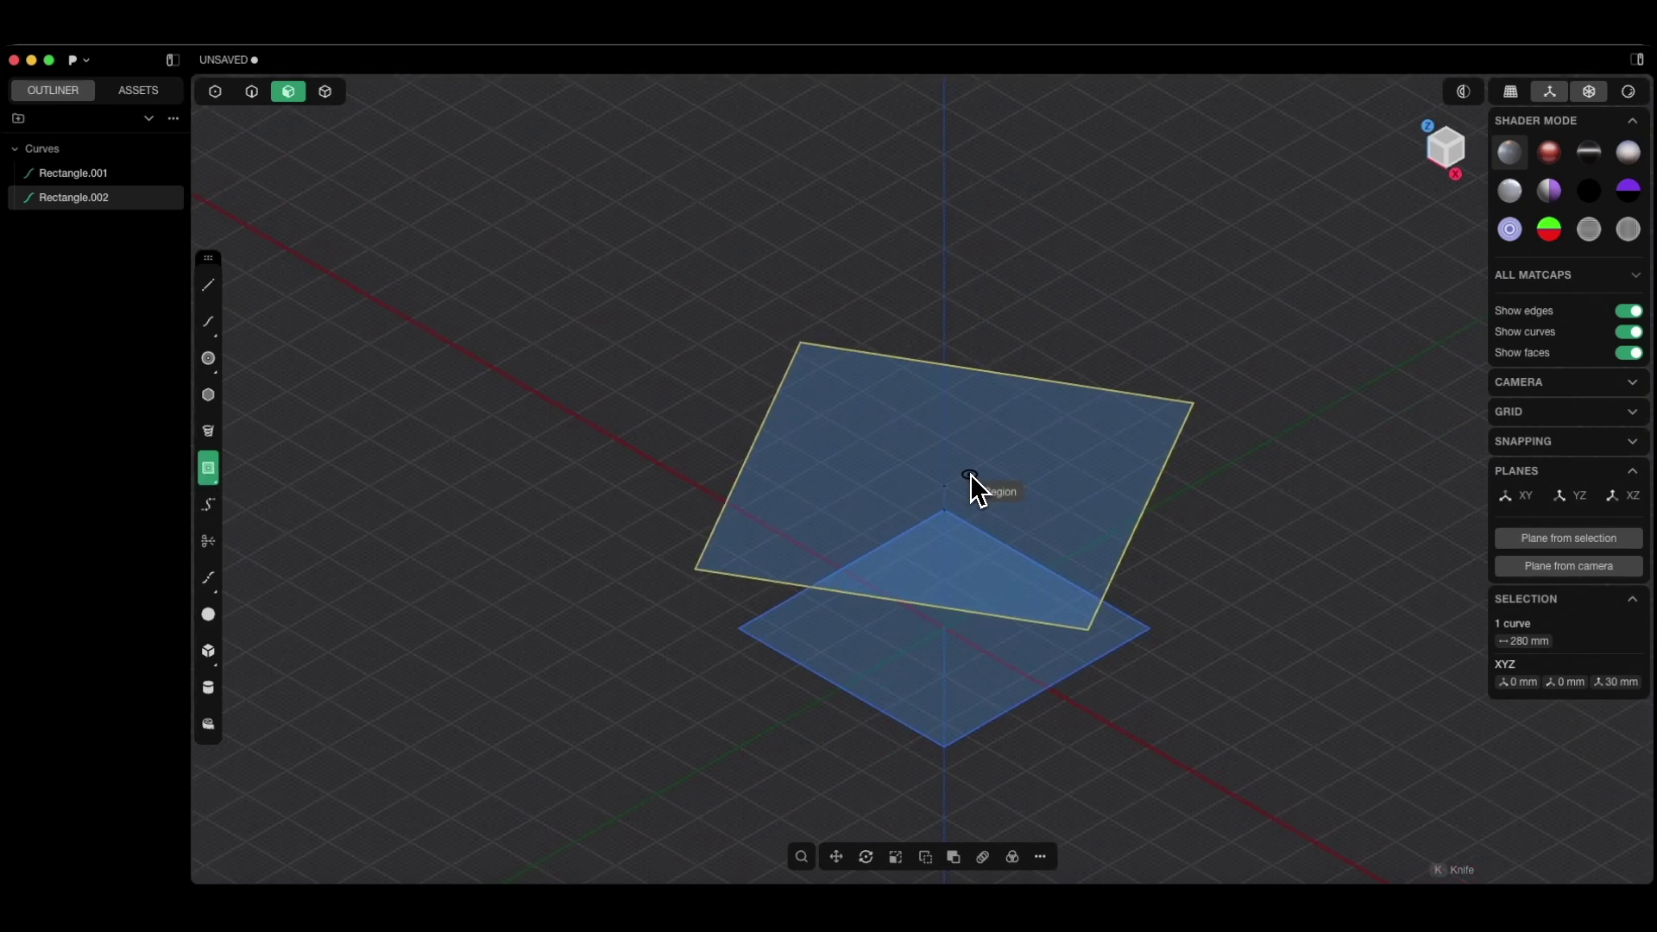
left_click(948, 490)
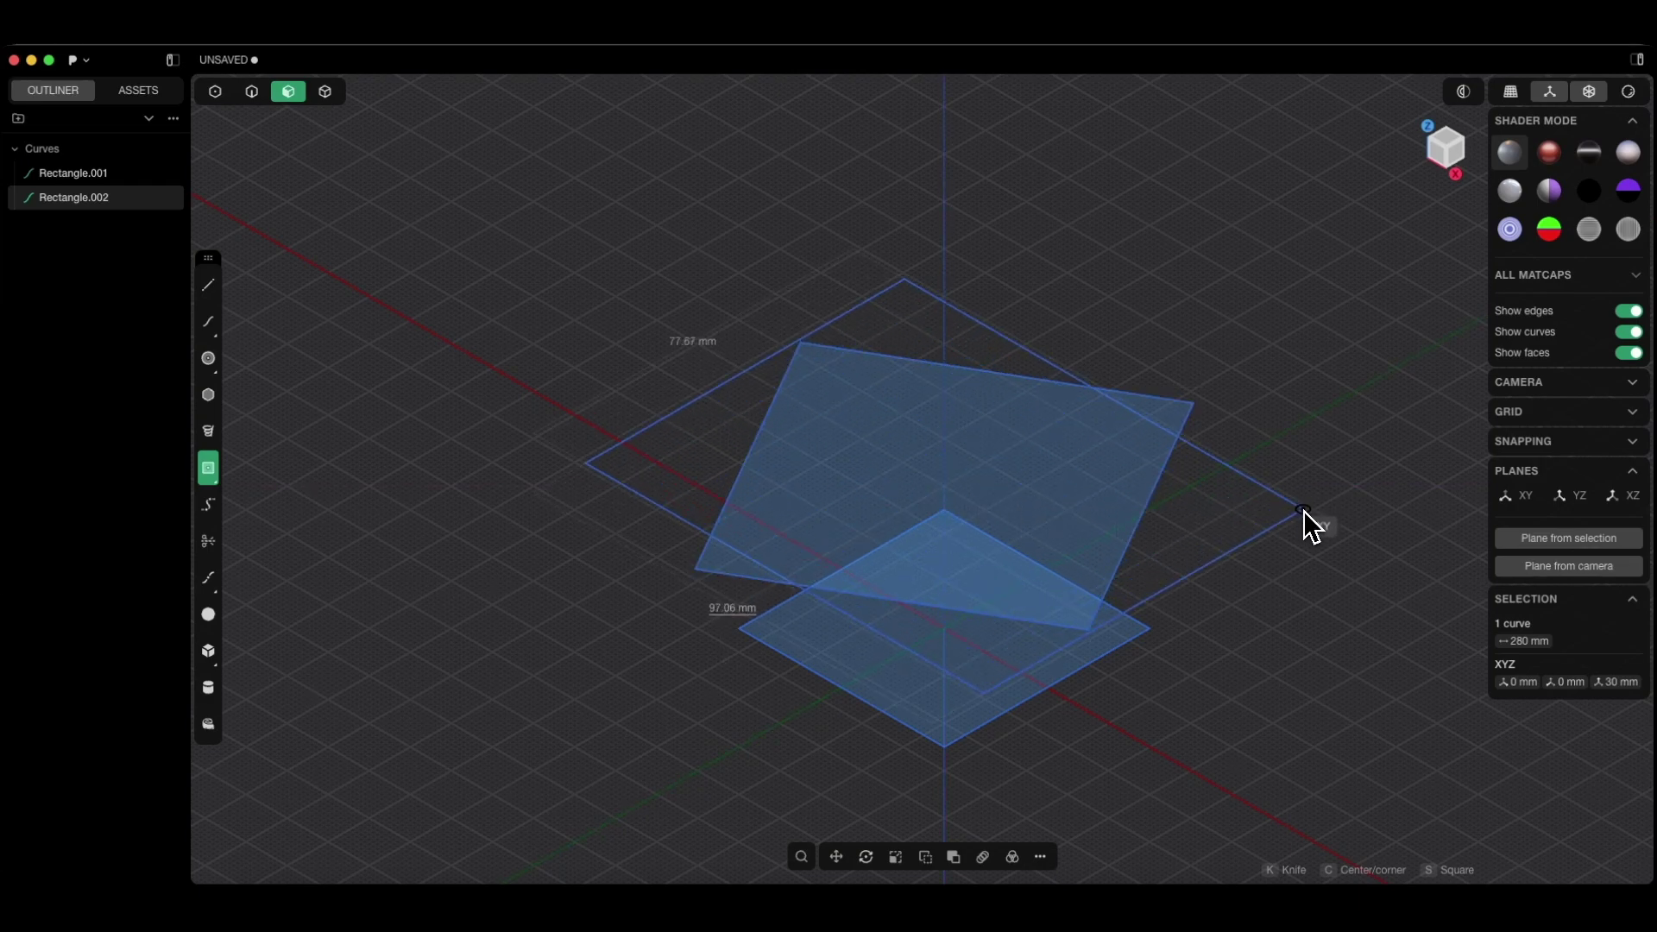
key("Tab")
key("Tab")
left_click(1305, 511)
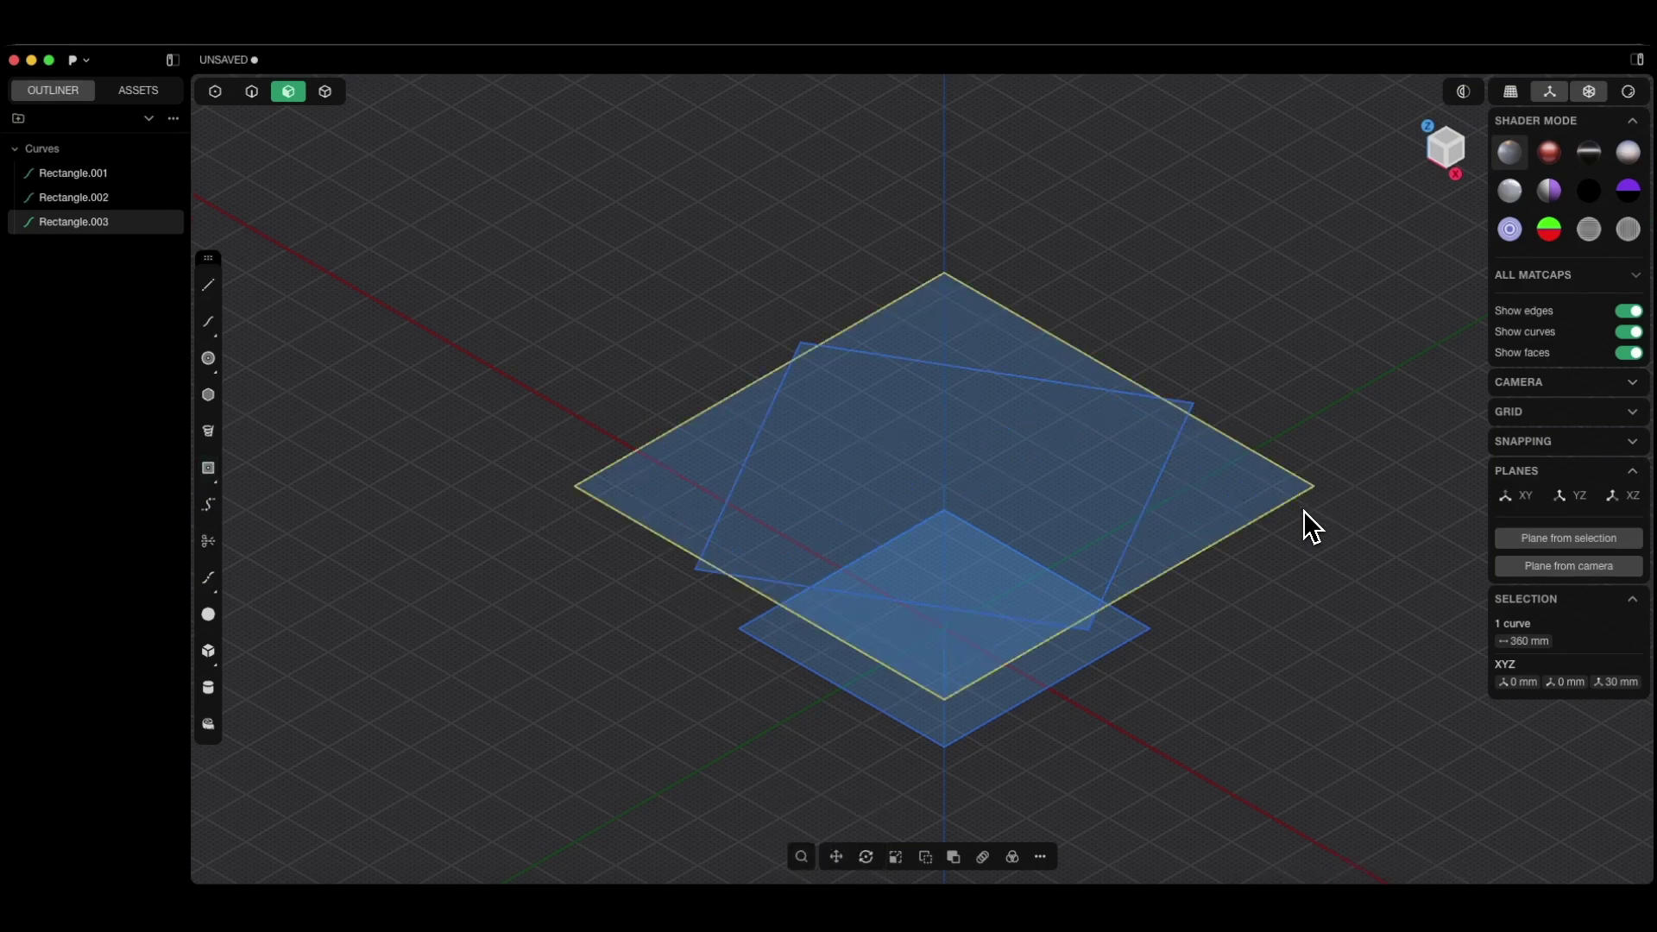
- Move Rectangle.003 a further 30 mm up along Z to 60 mm height
key("g")
key("z")
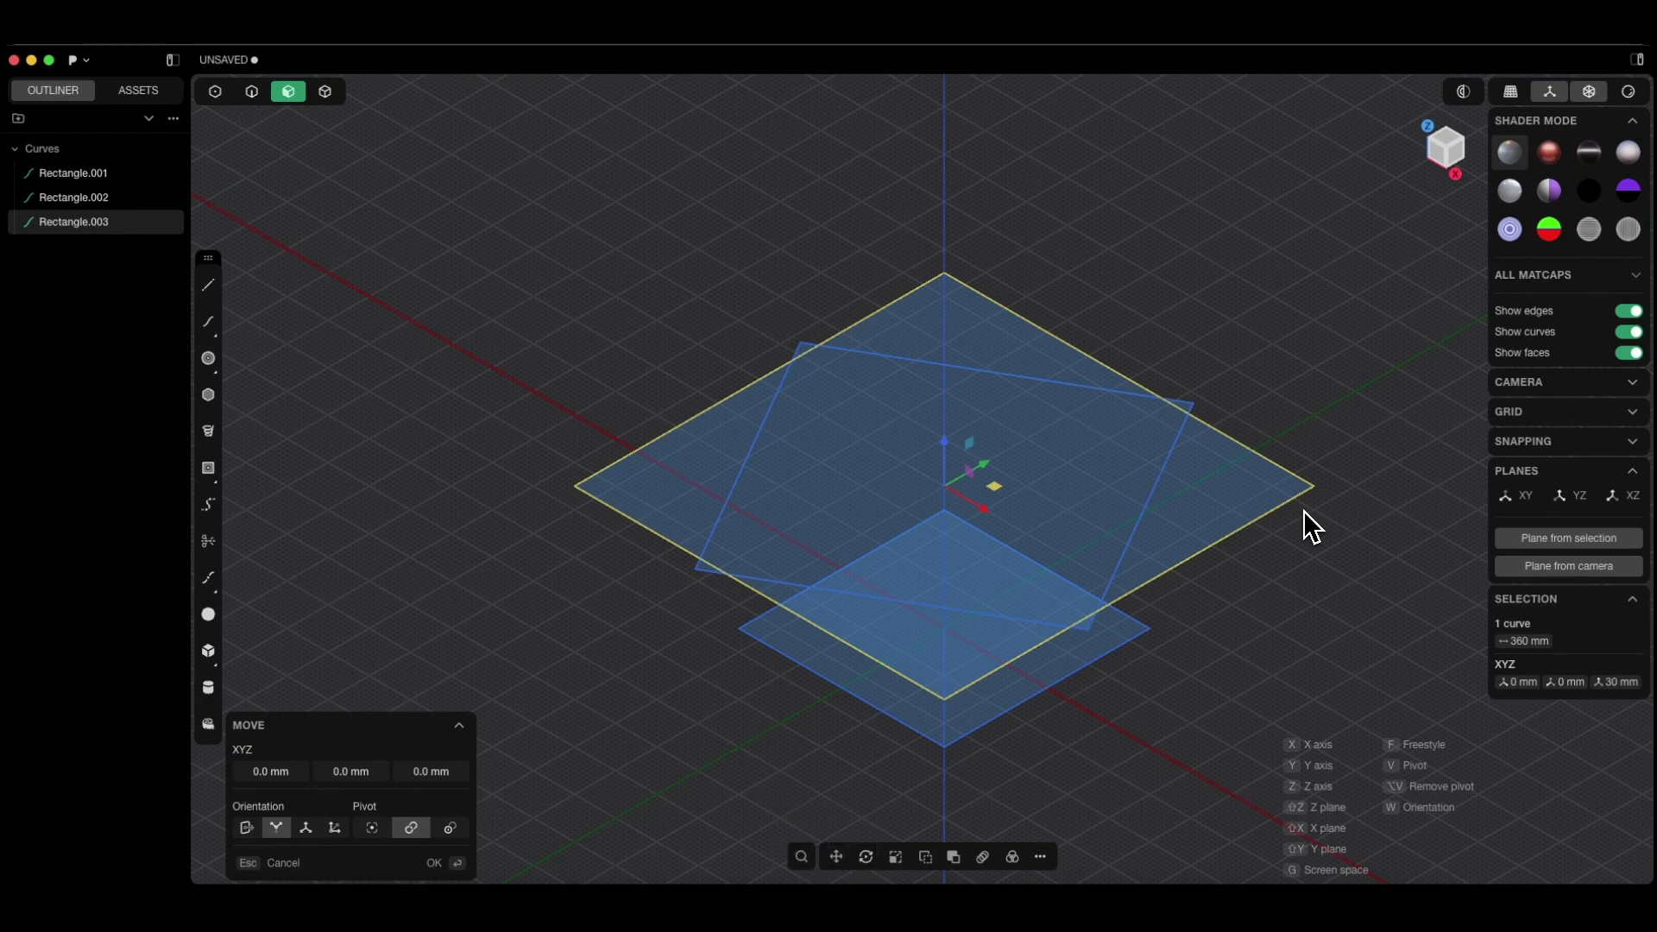
type("30")
key("Return")
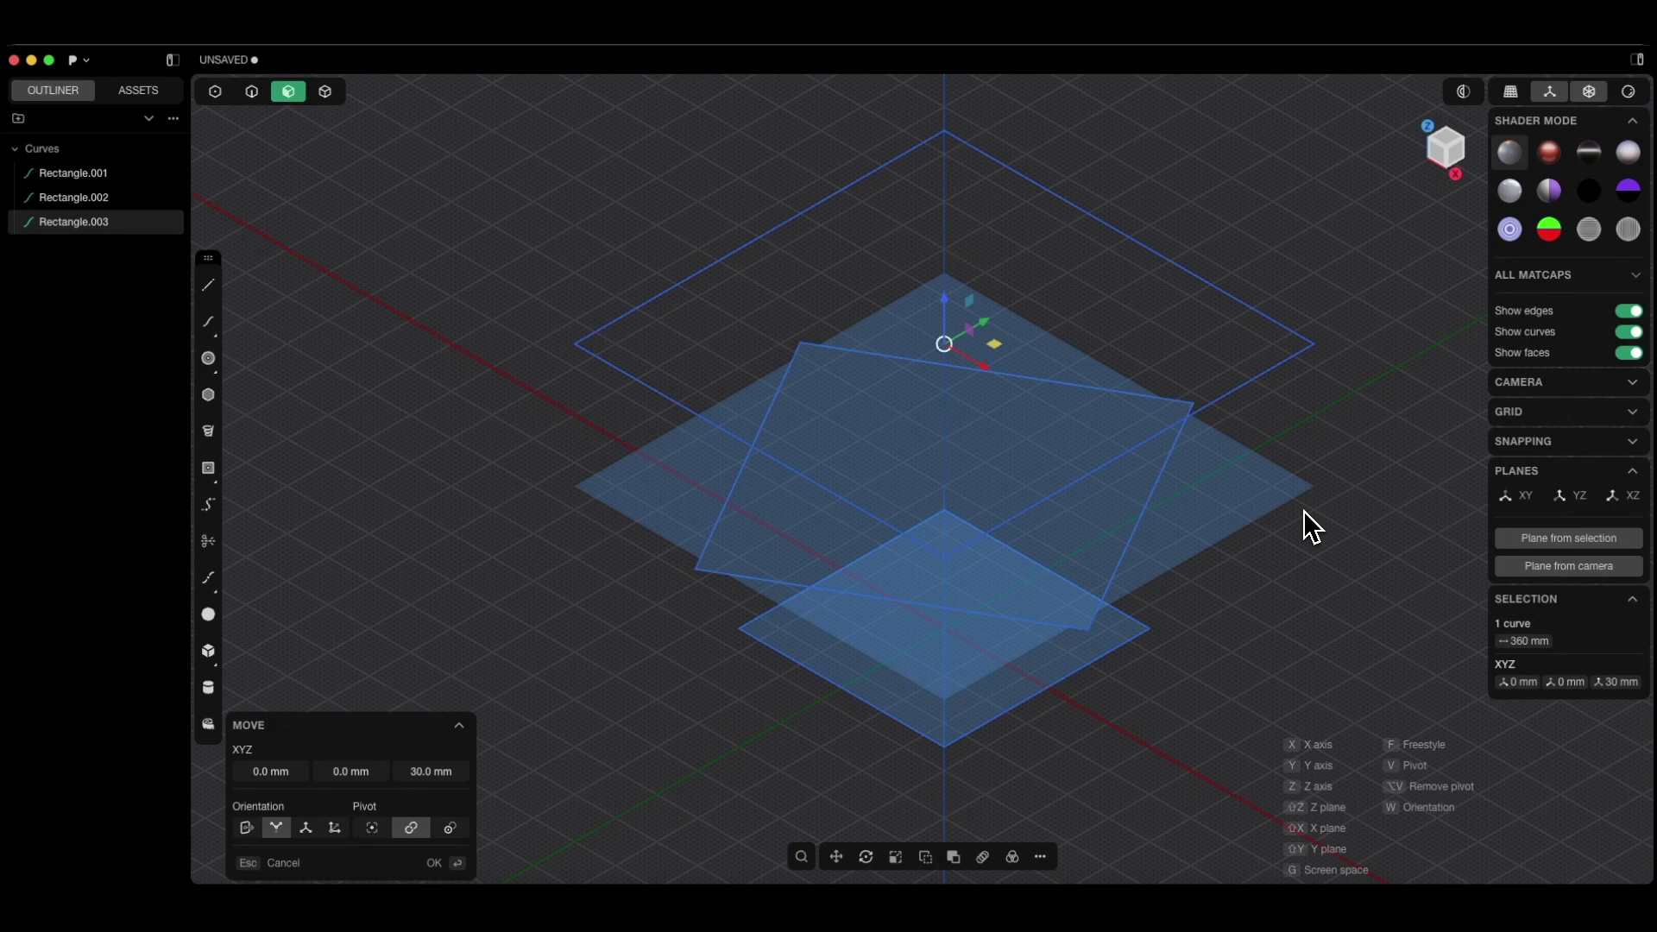
key("Return")
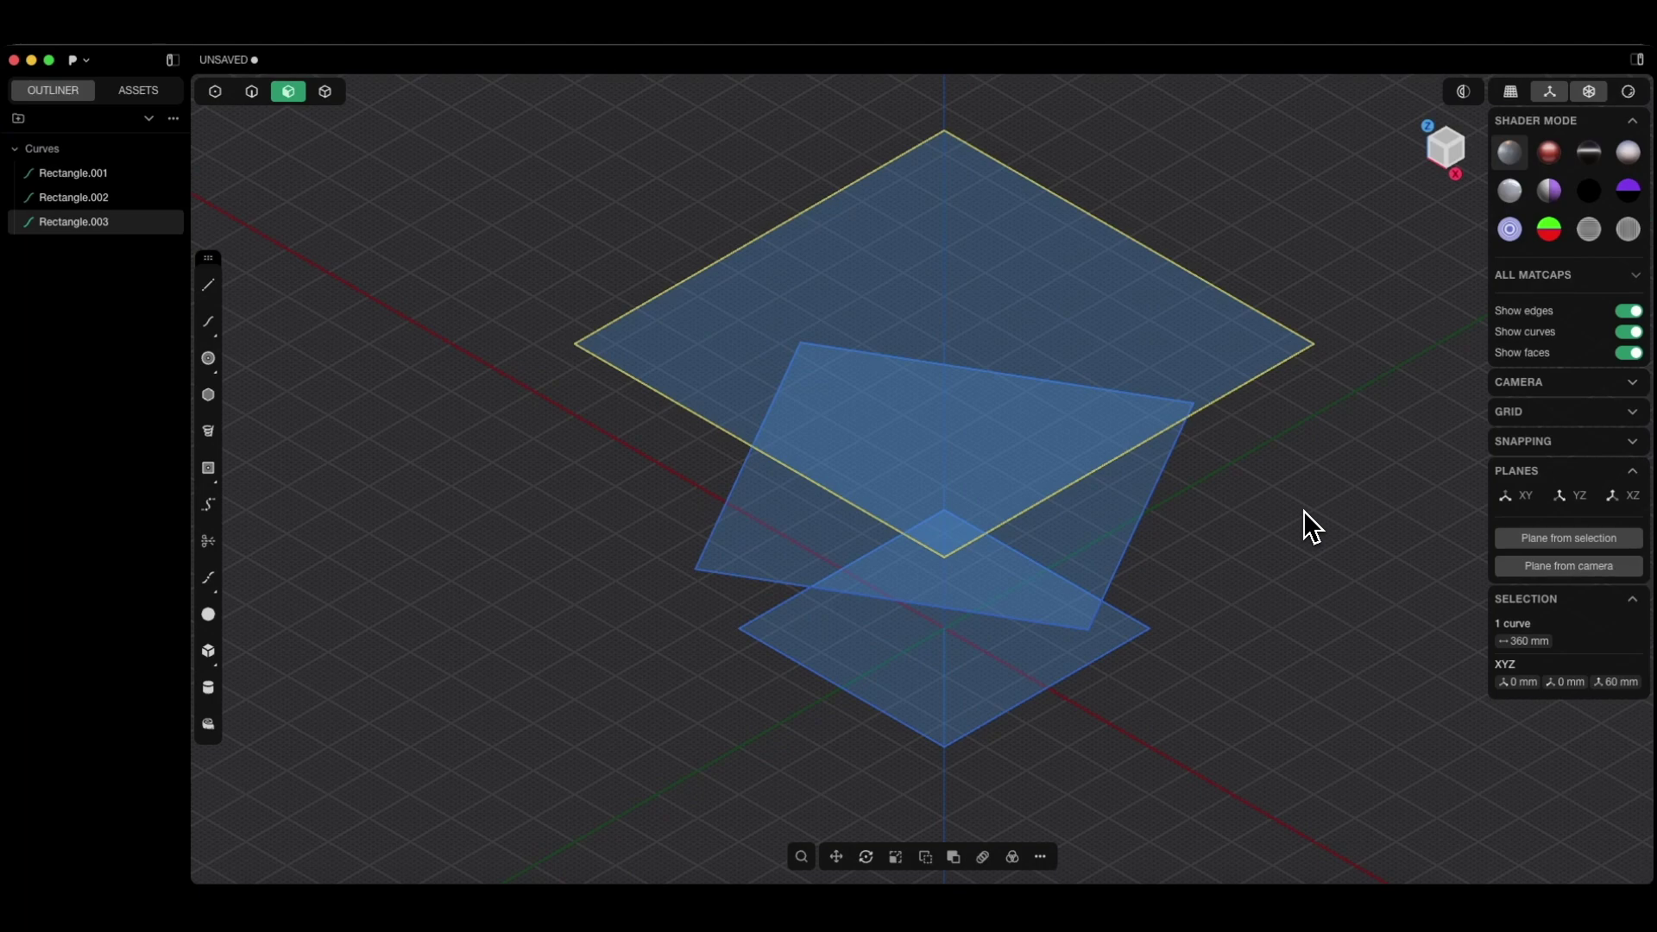
- Twist the square 60° about Z and centre a new rectangle at the origin
key("r")
key("z")
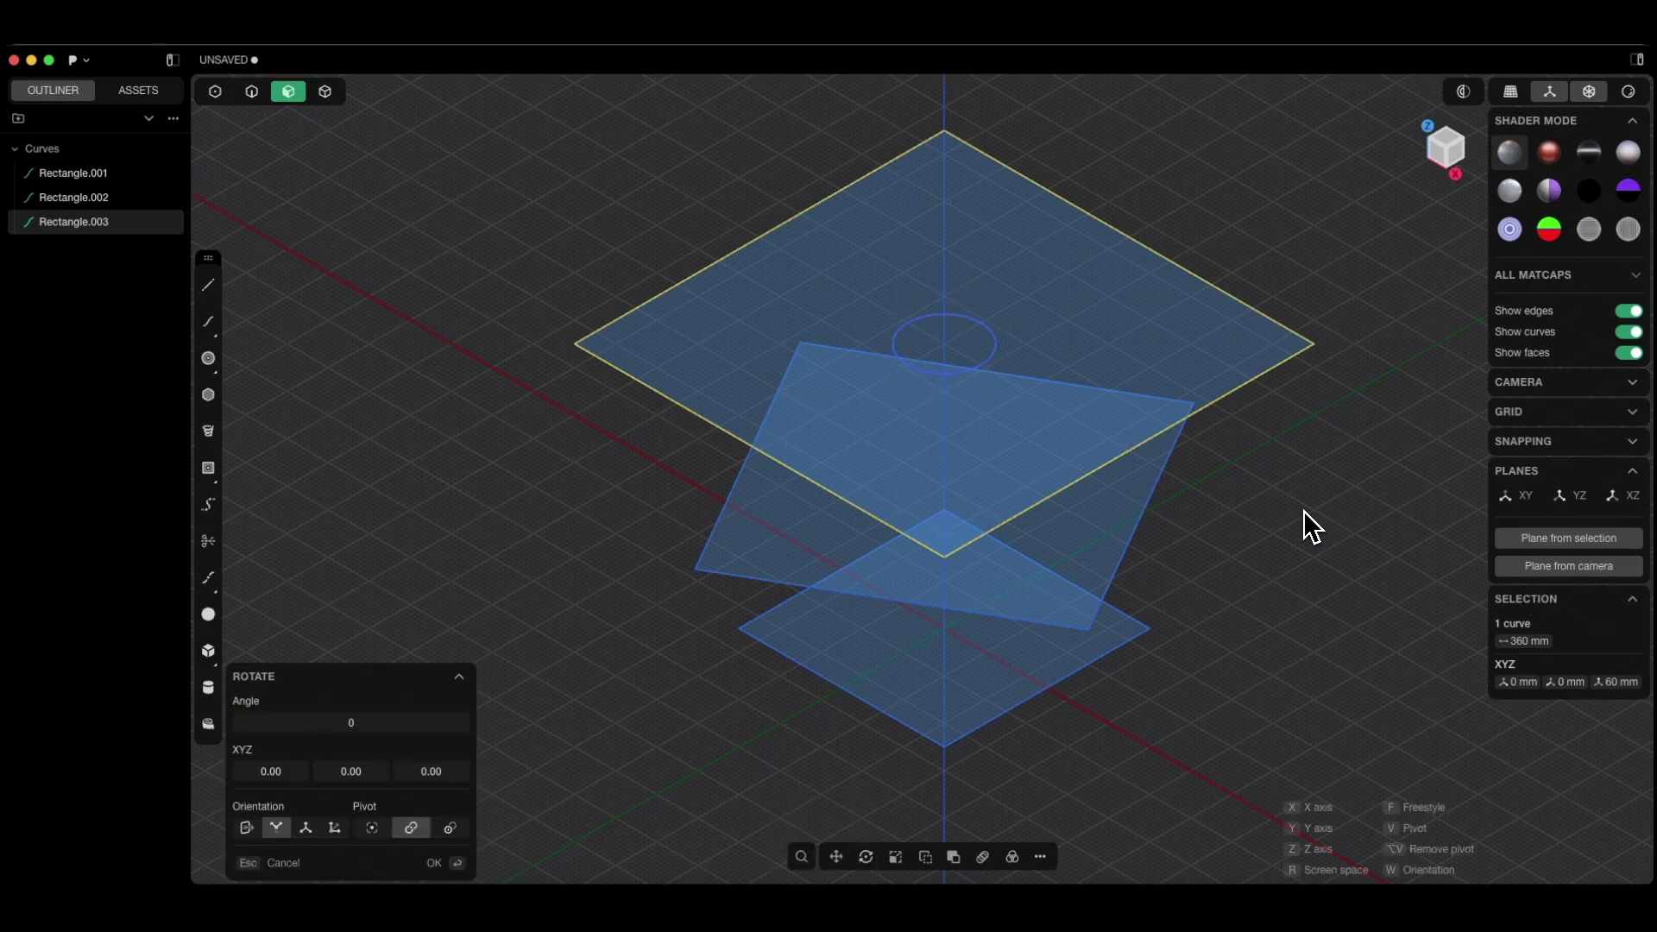
type("60")
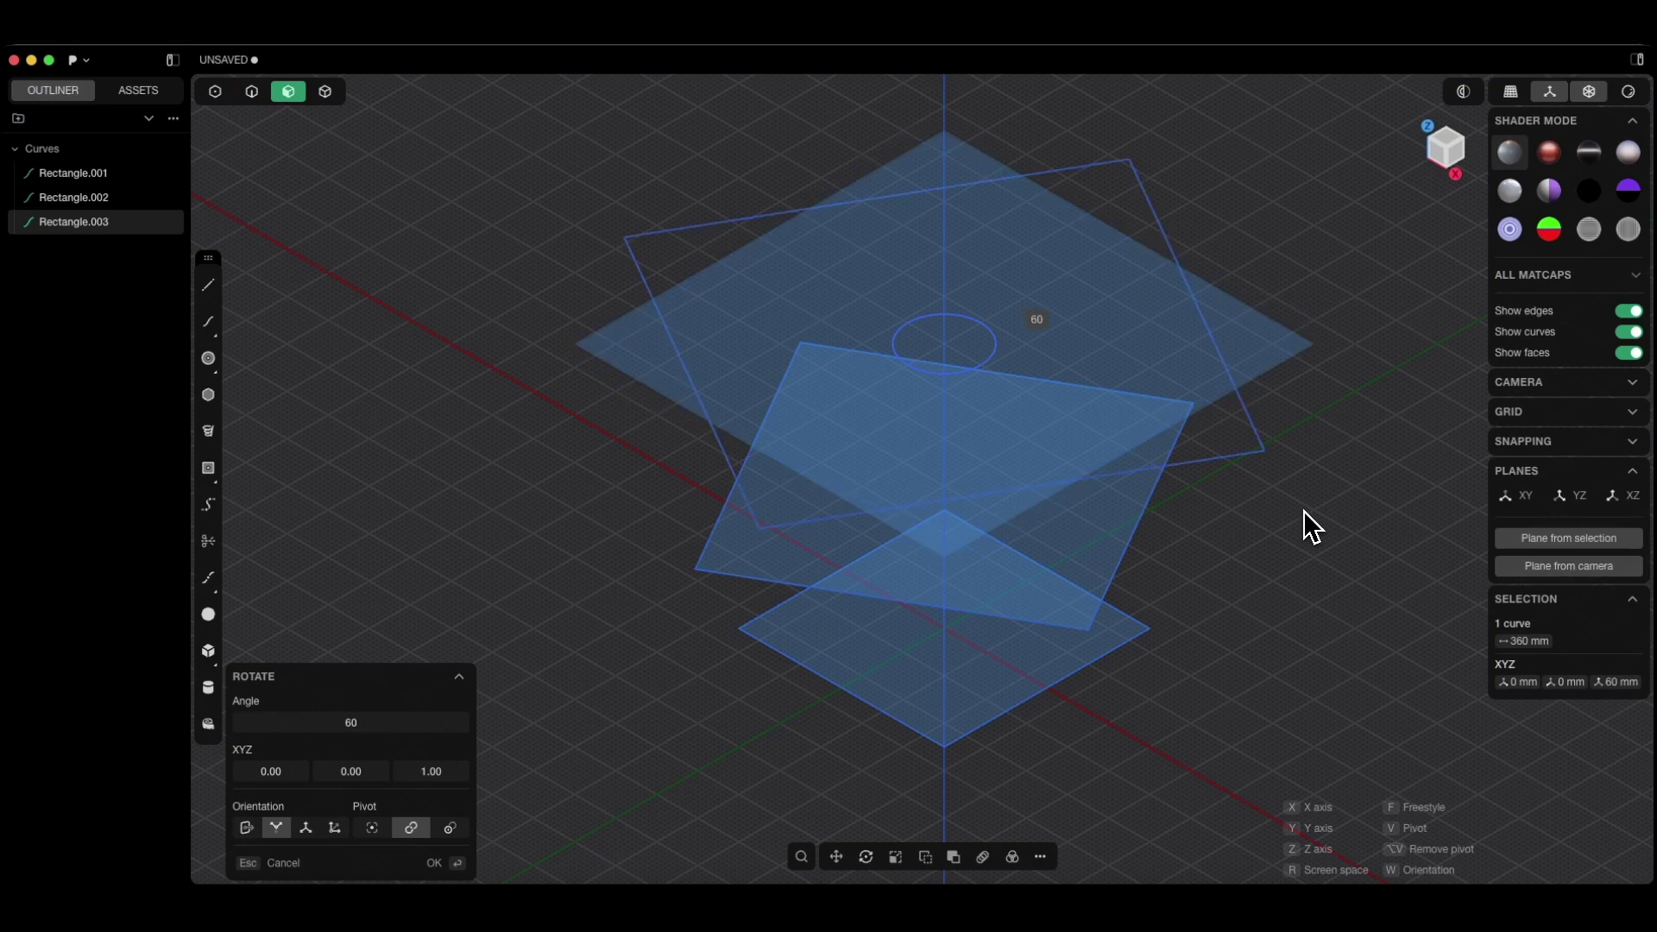
key("Return")
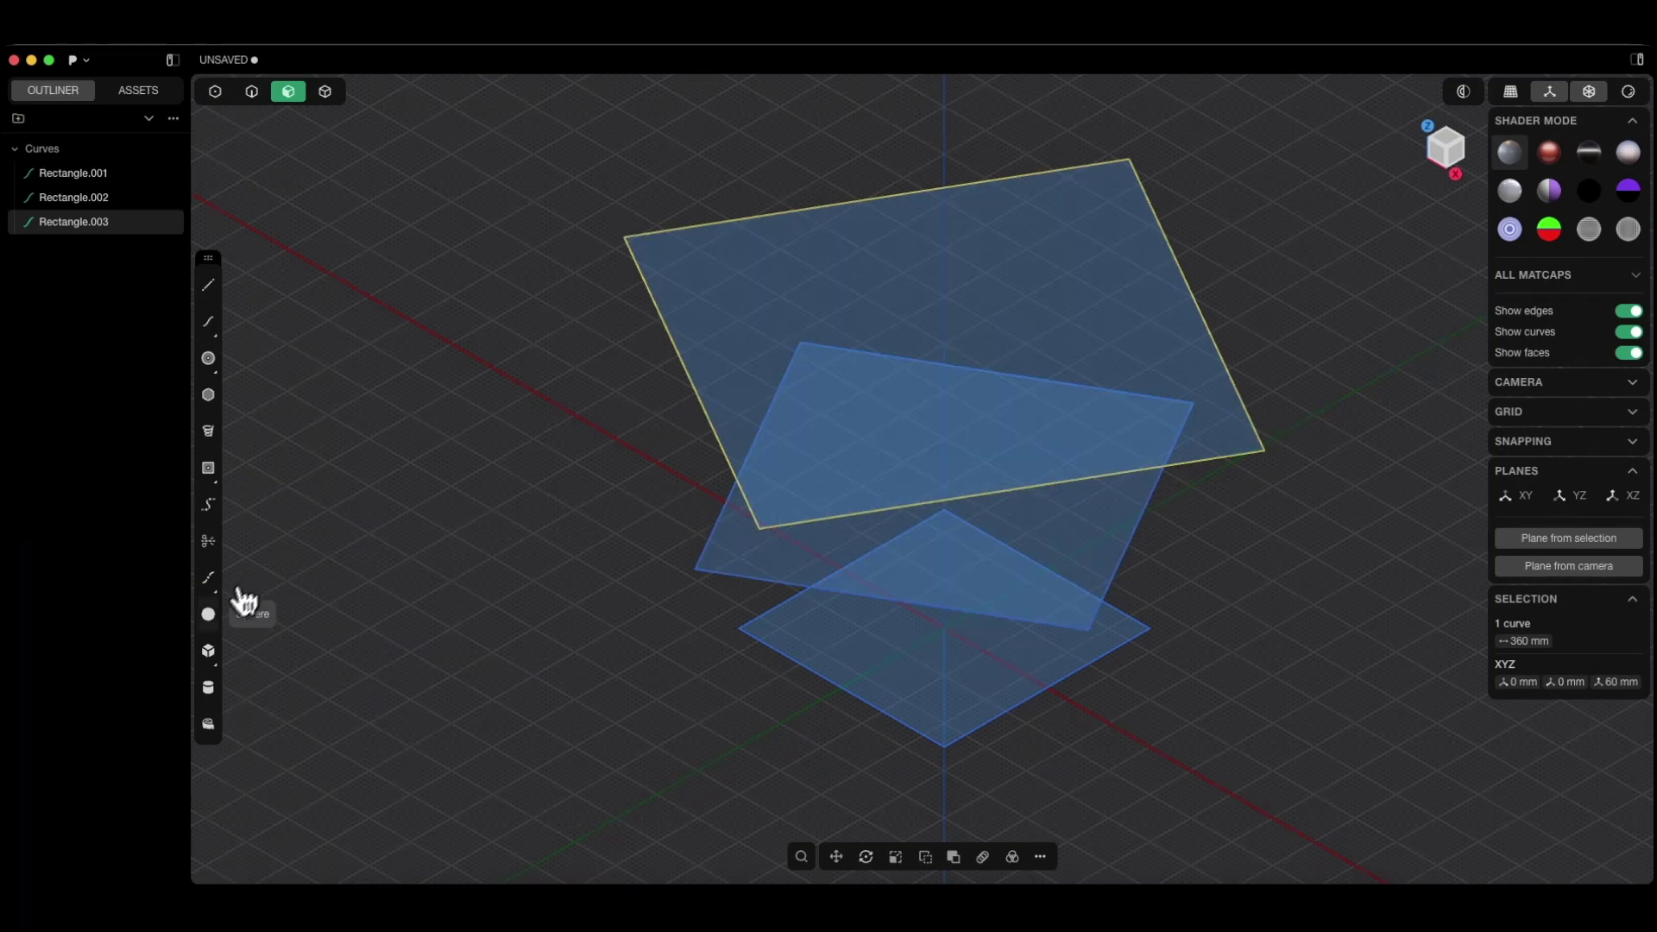
left_click(209, 468)
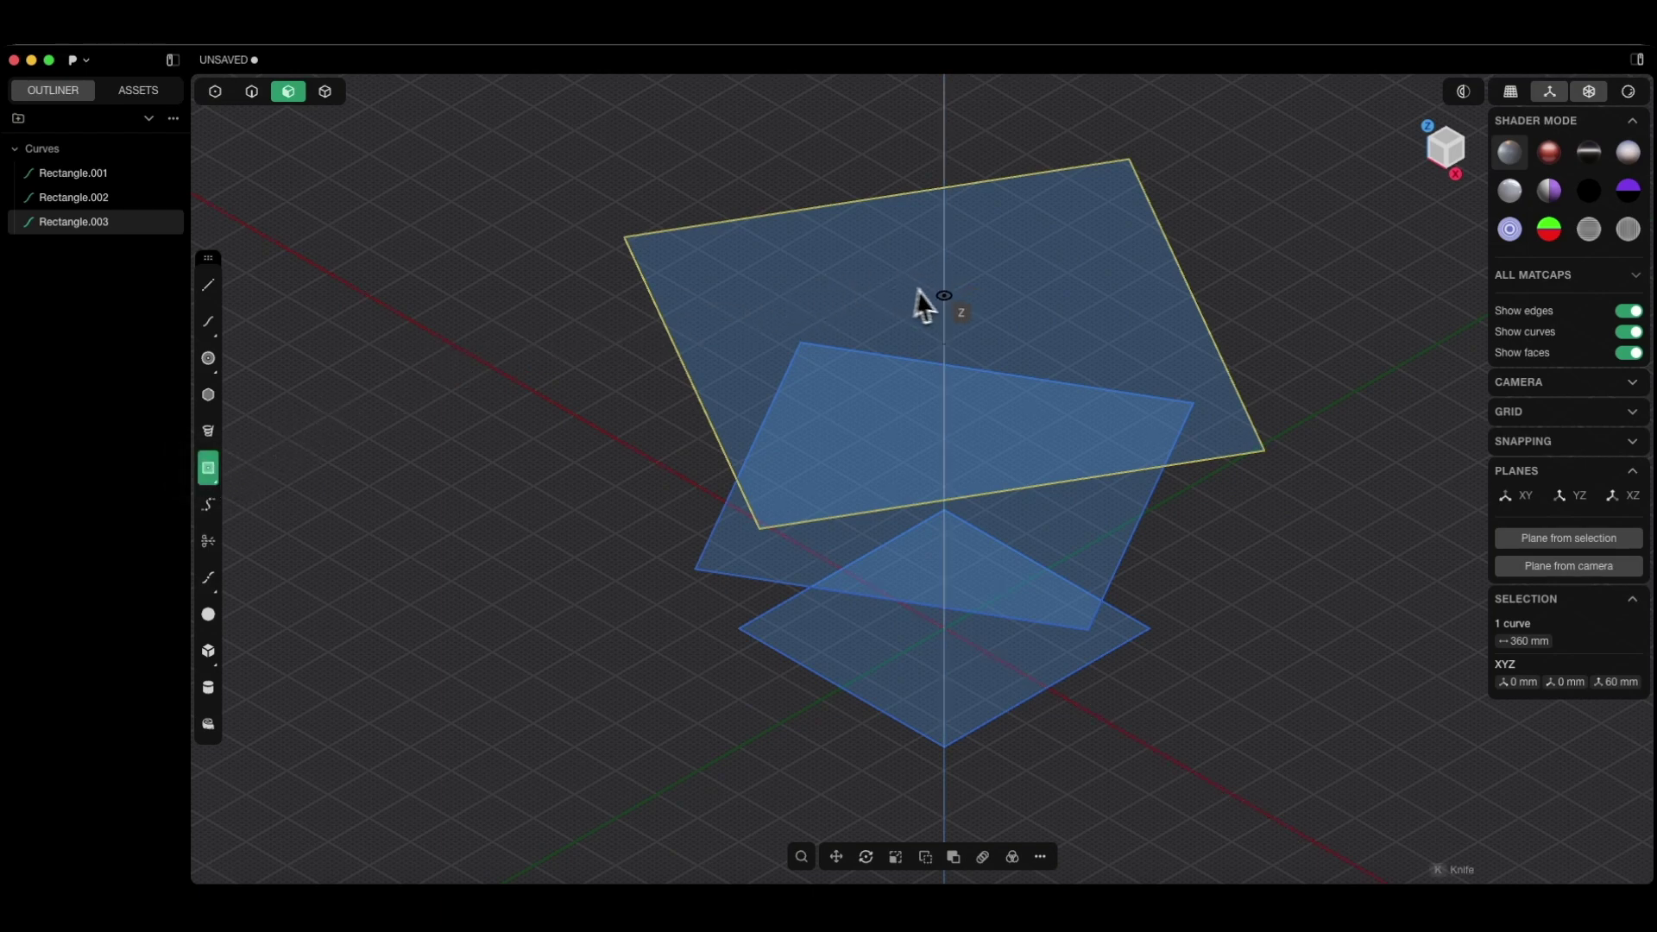
left_click(946, 345)
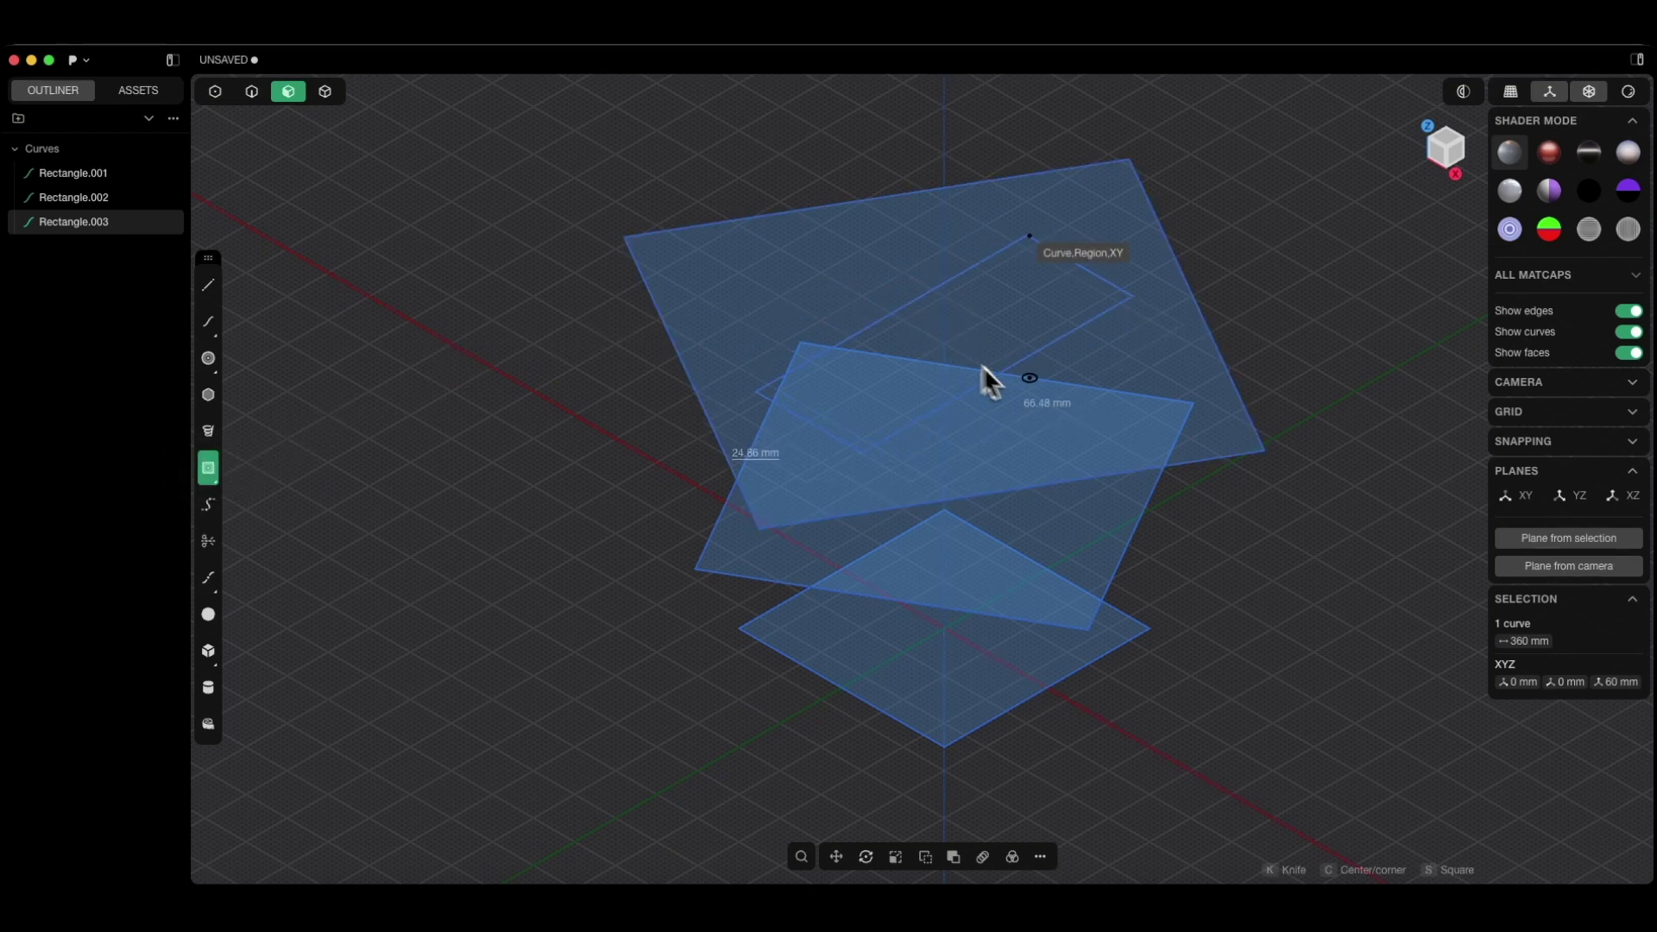
- Size the new rectangle to 70 × 70 mm, creating Rectangle.004
key("Tab")
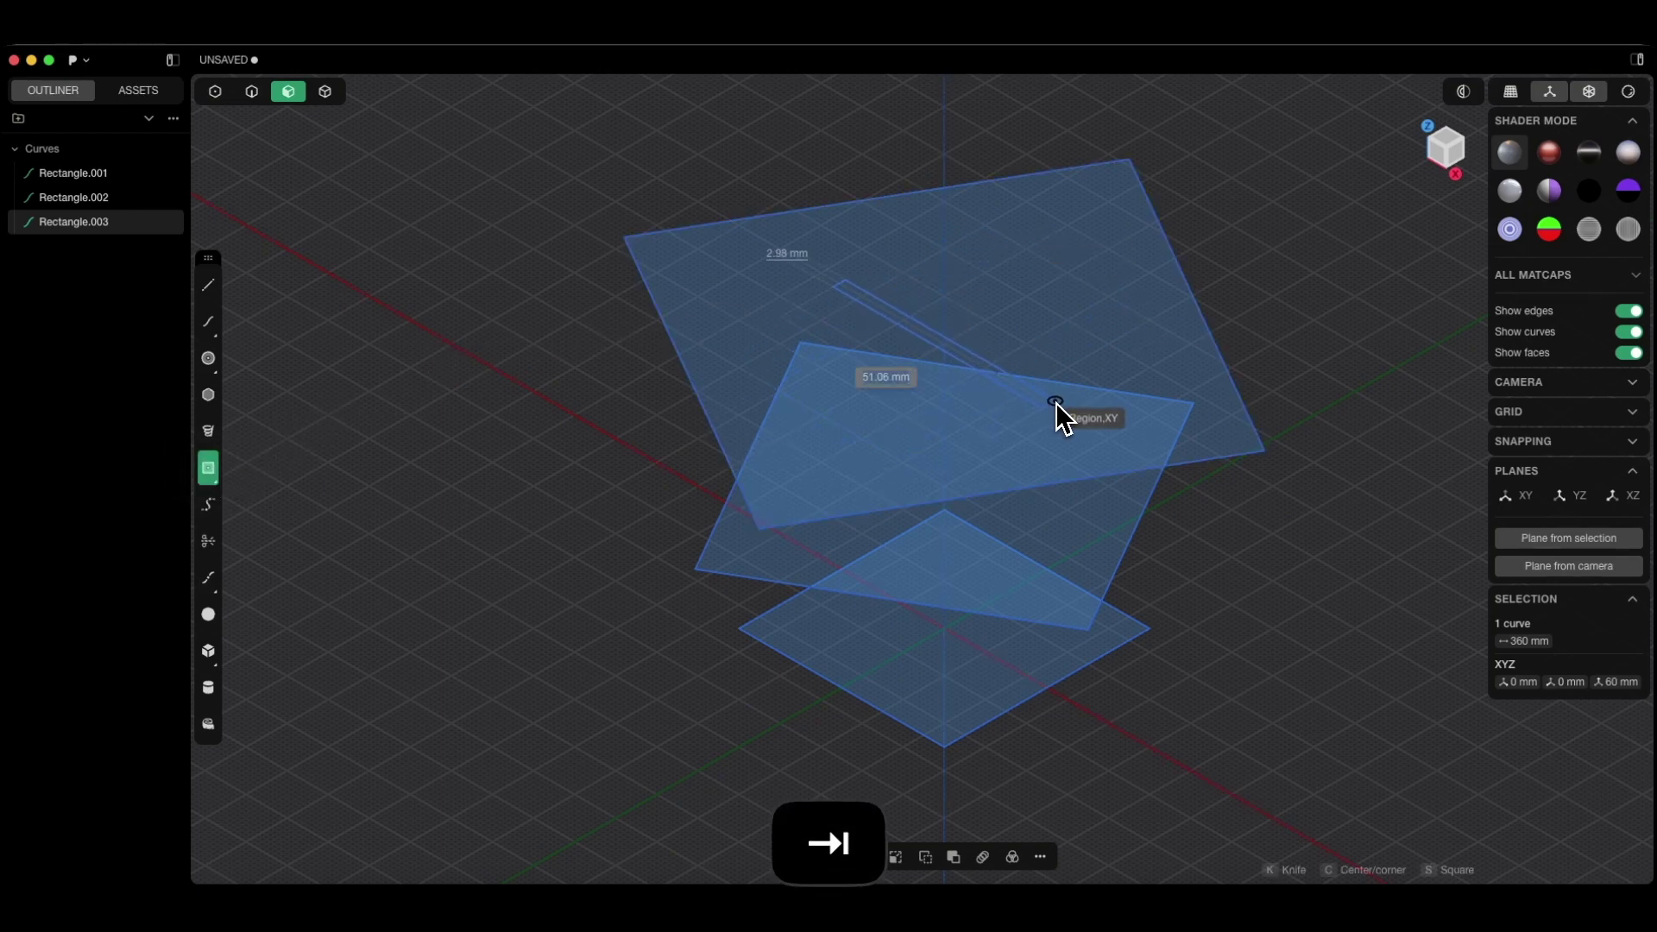
type("70")
key("Tab")
type("70")
left_click(1055, 403)
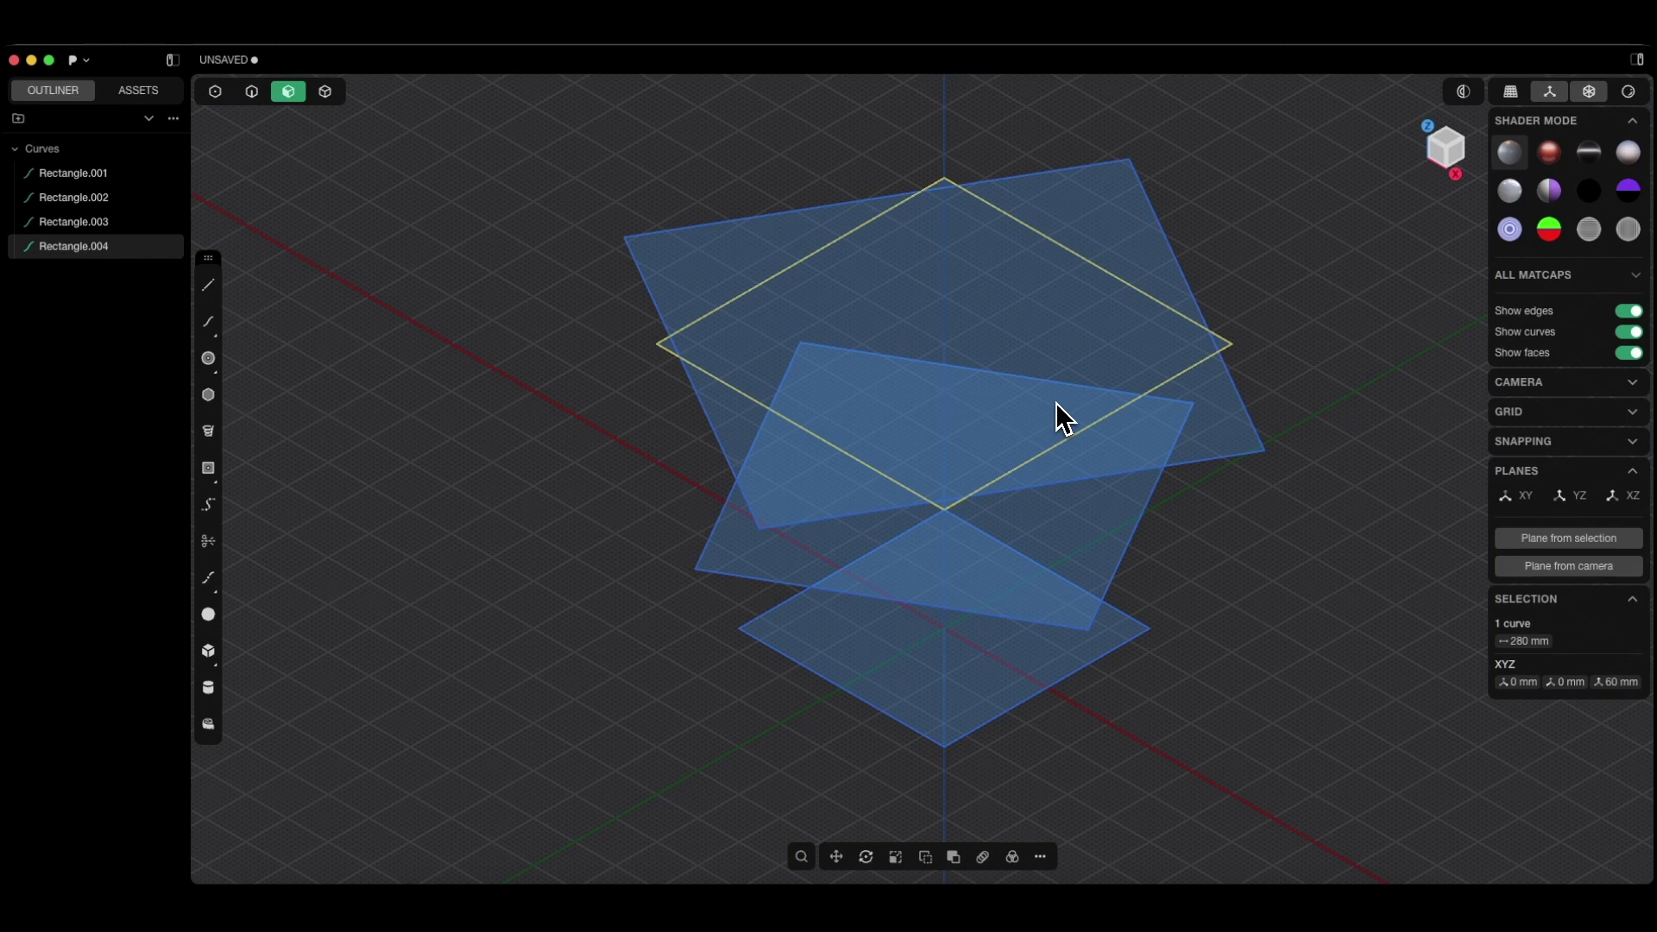
- Lift Rectangle.004 by 30 mm to 90 mm height
key("g")
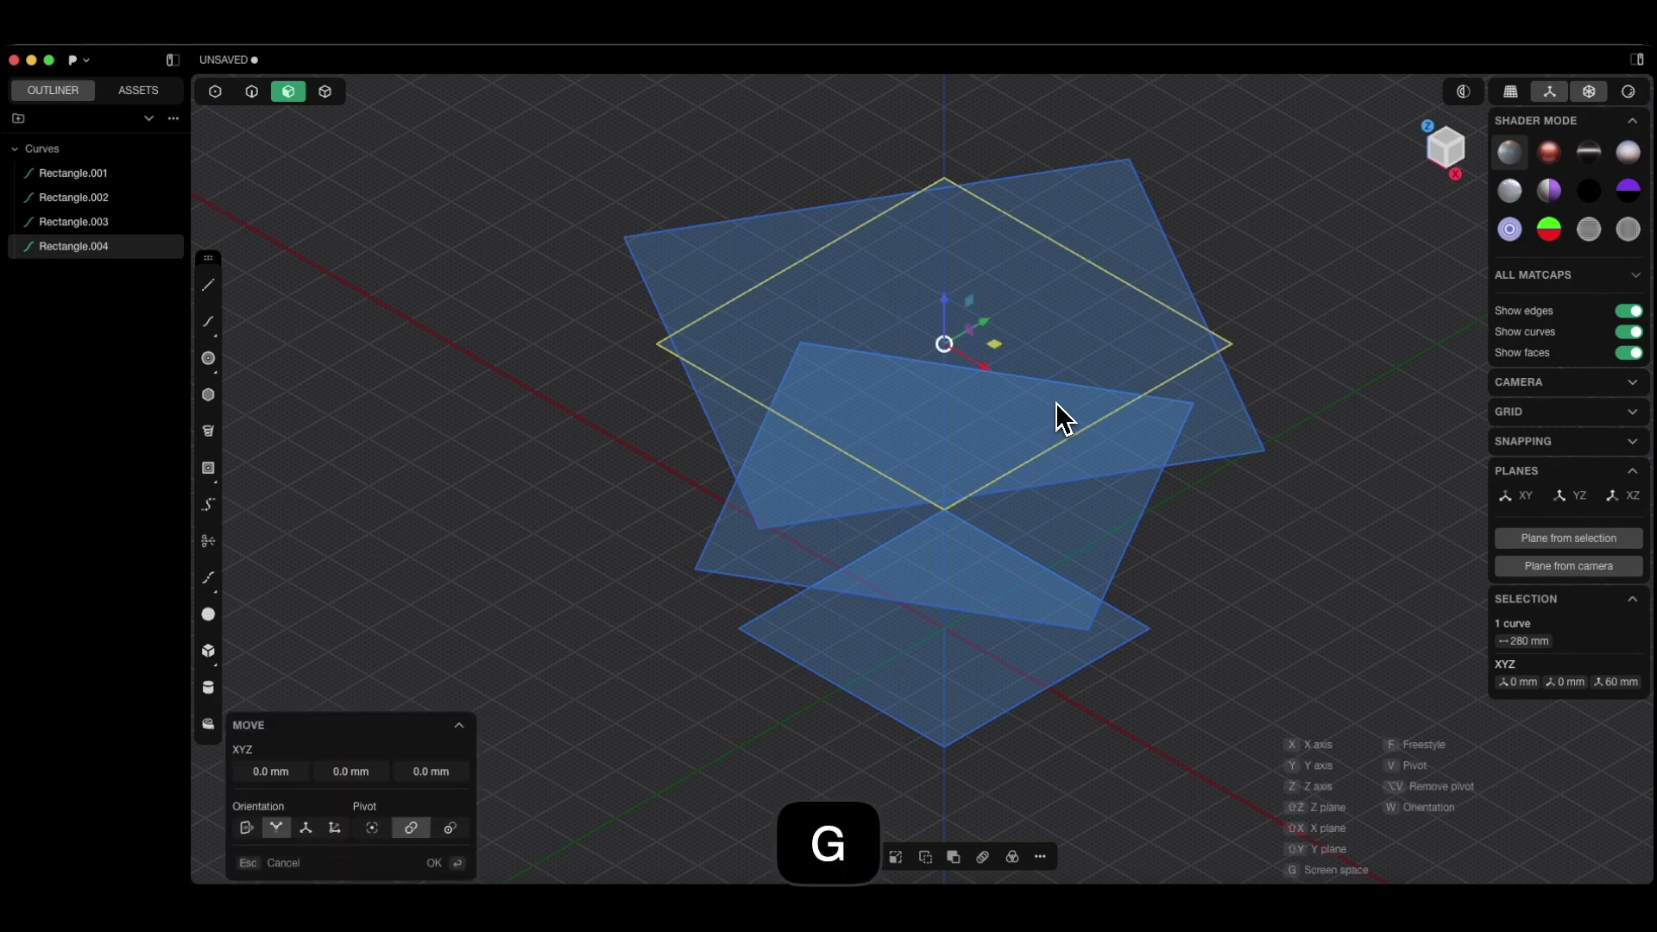
type("30")
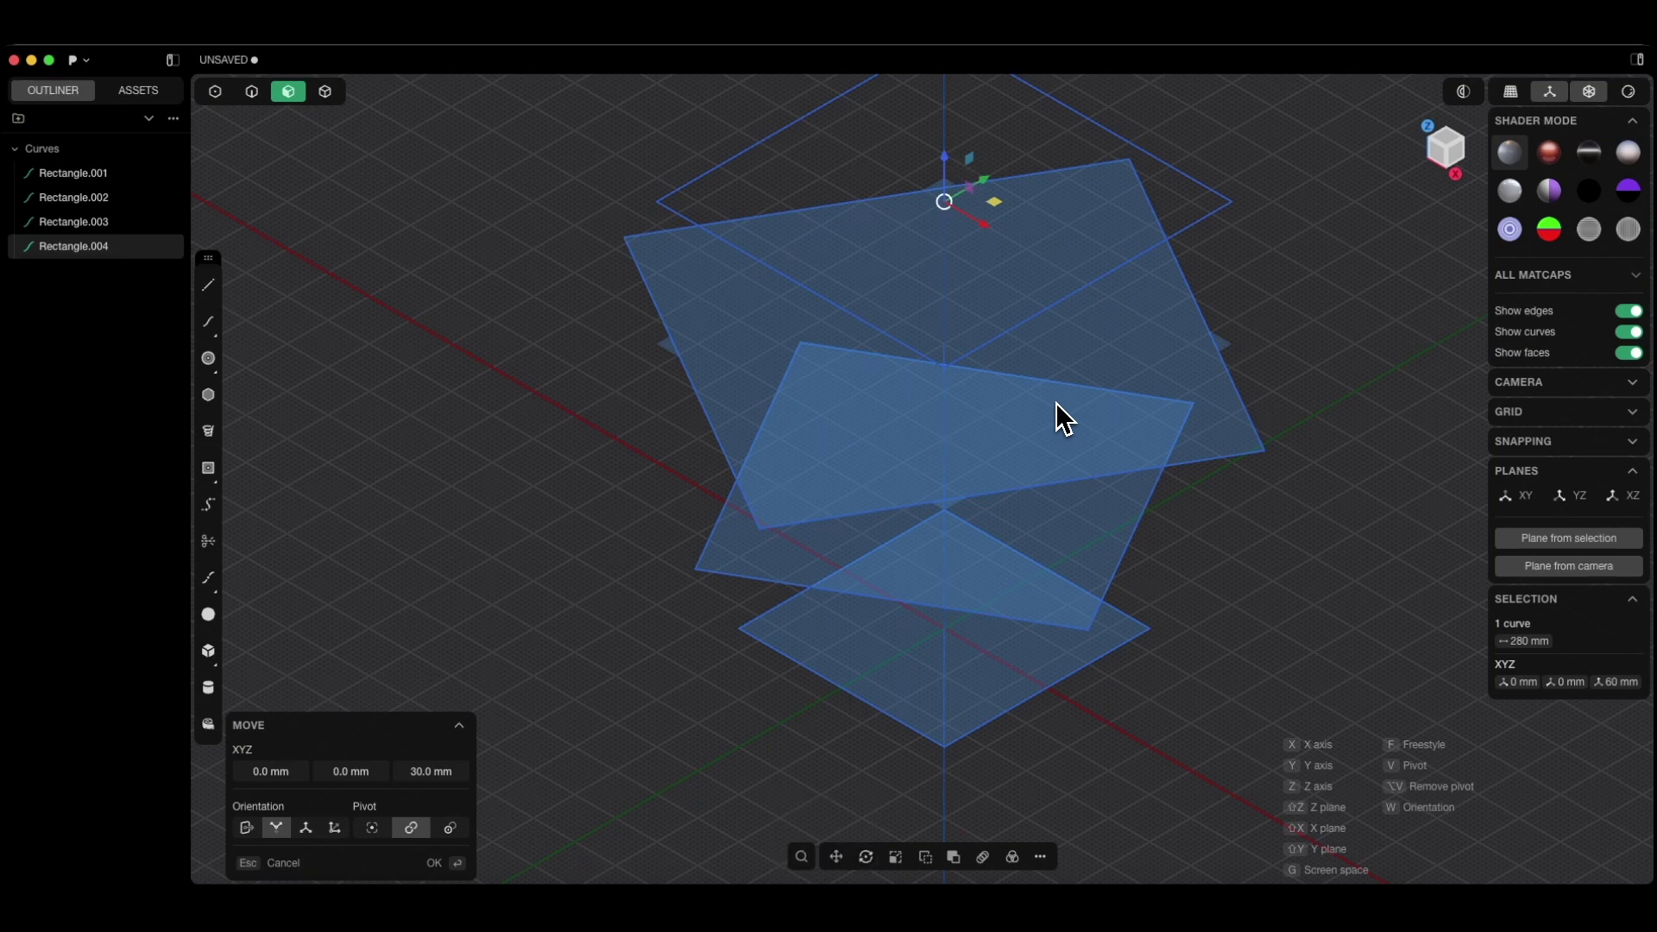
key("Return")
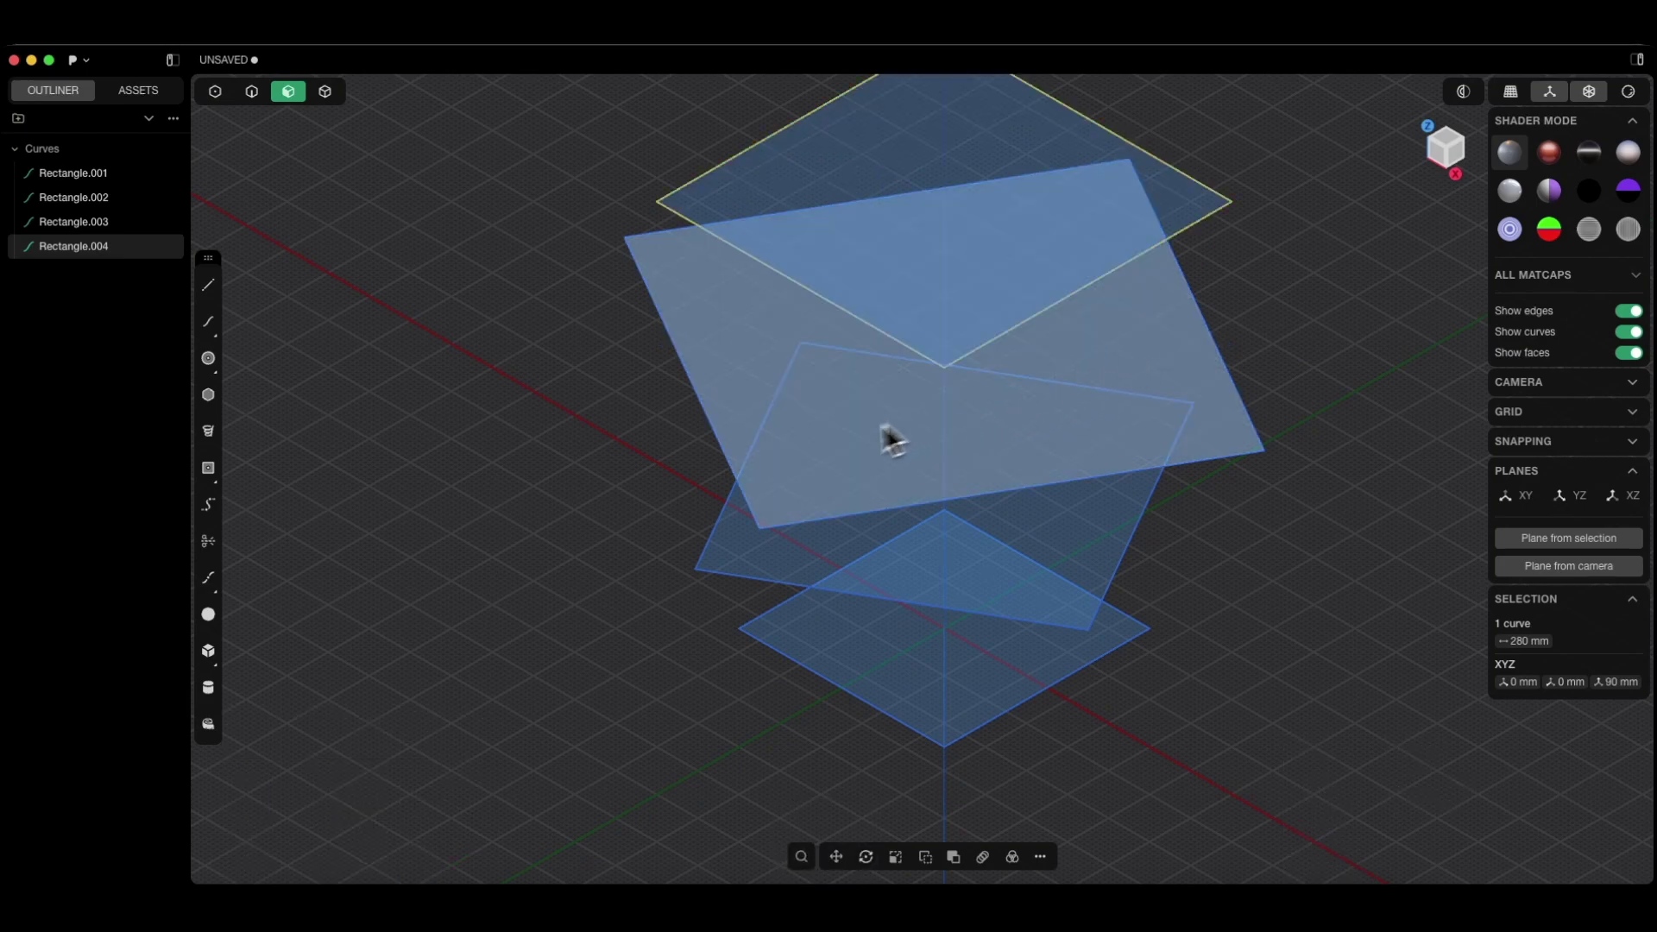
scroll(902, 436, "down", 10)
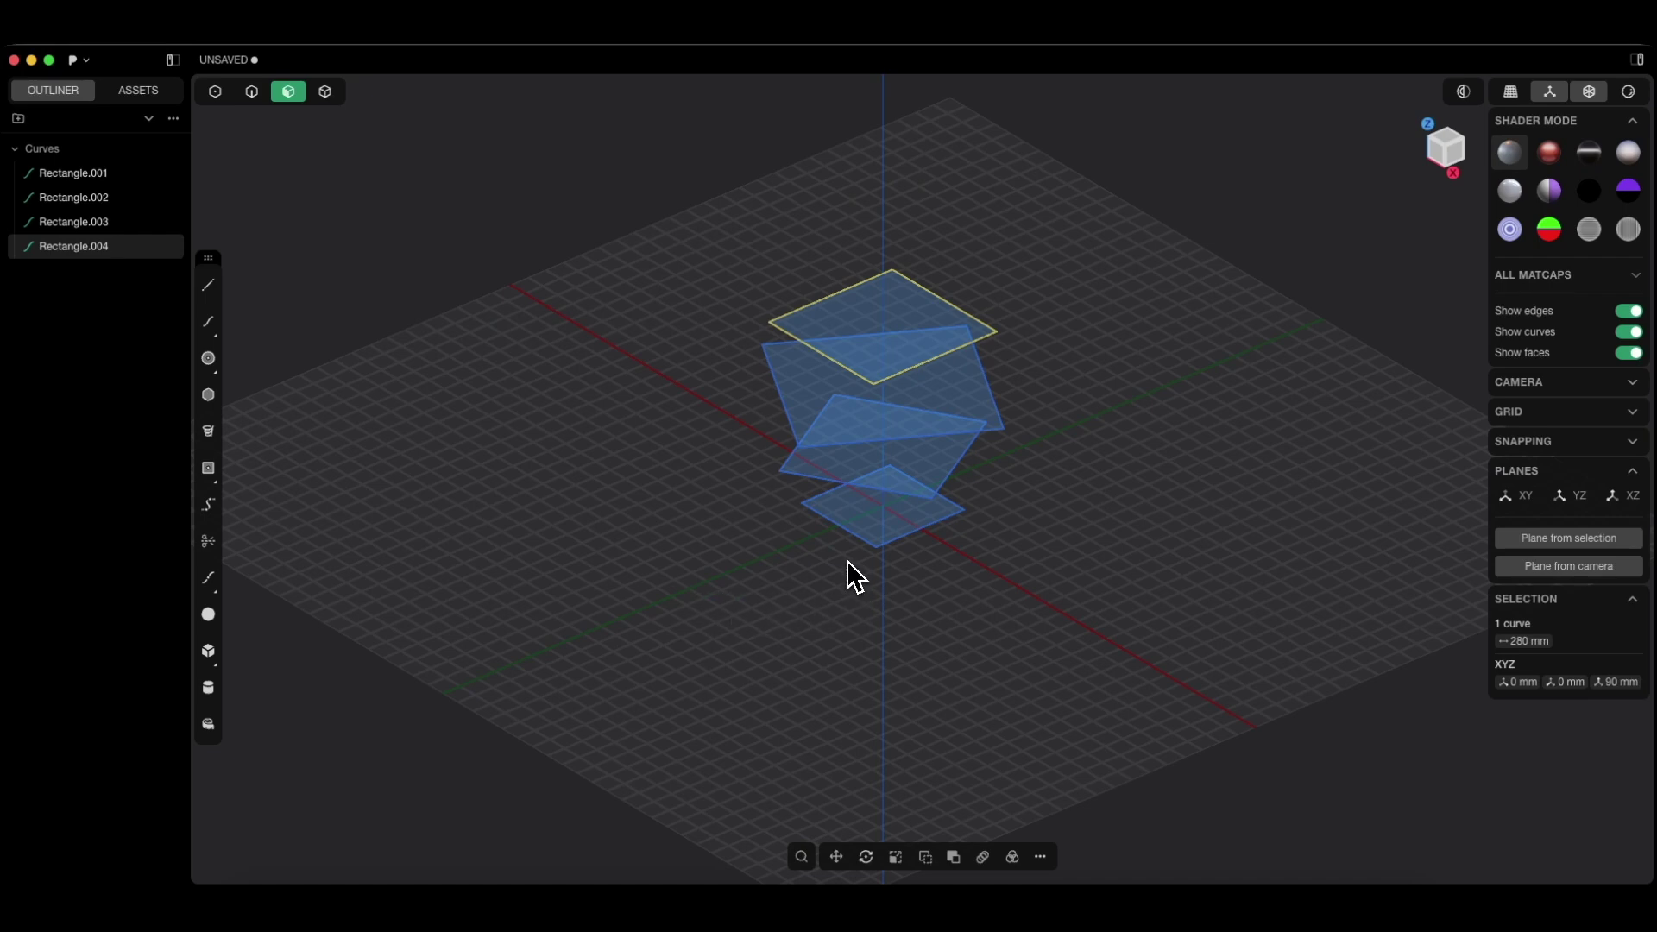
- Select the four square regions bottom to top and loft them into Solid 5
left_click(866, 523)
key("x")
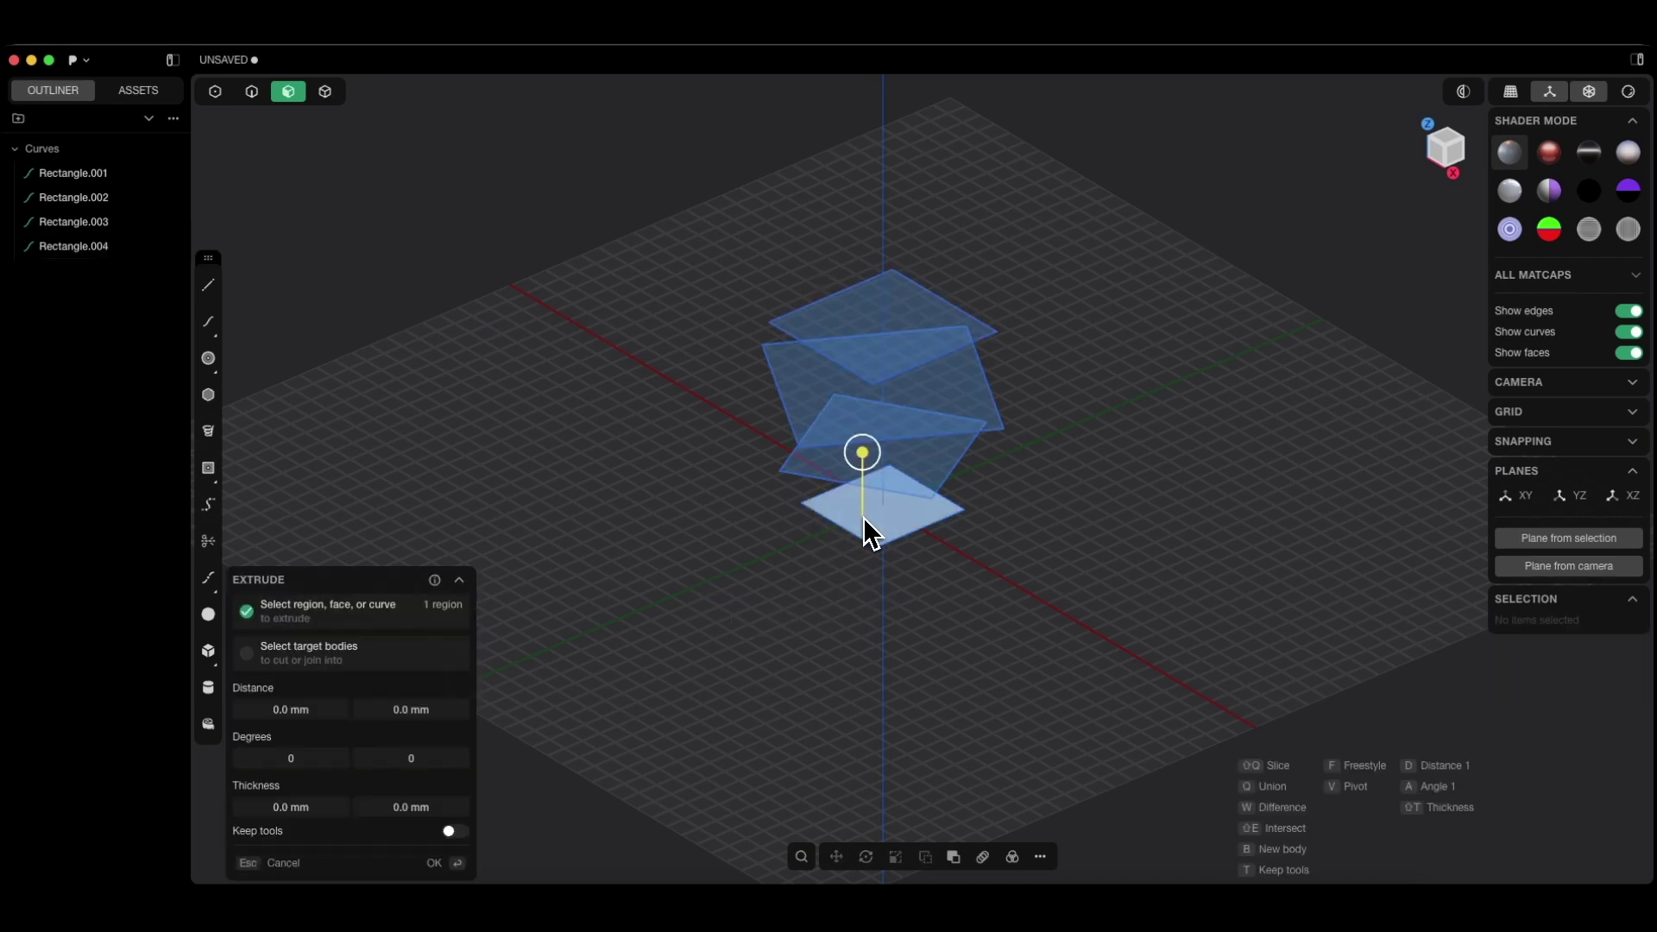
left_click(827, 471, "shift")
left_click(801, 341, "shift")
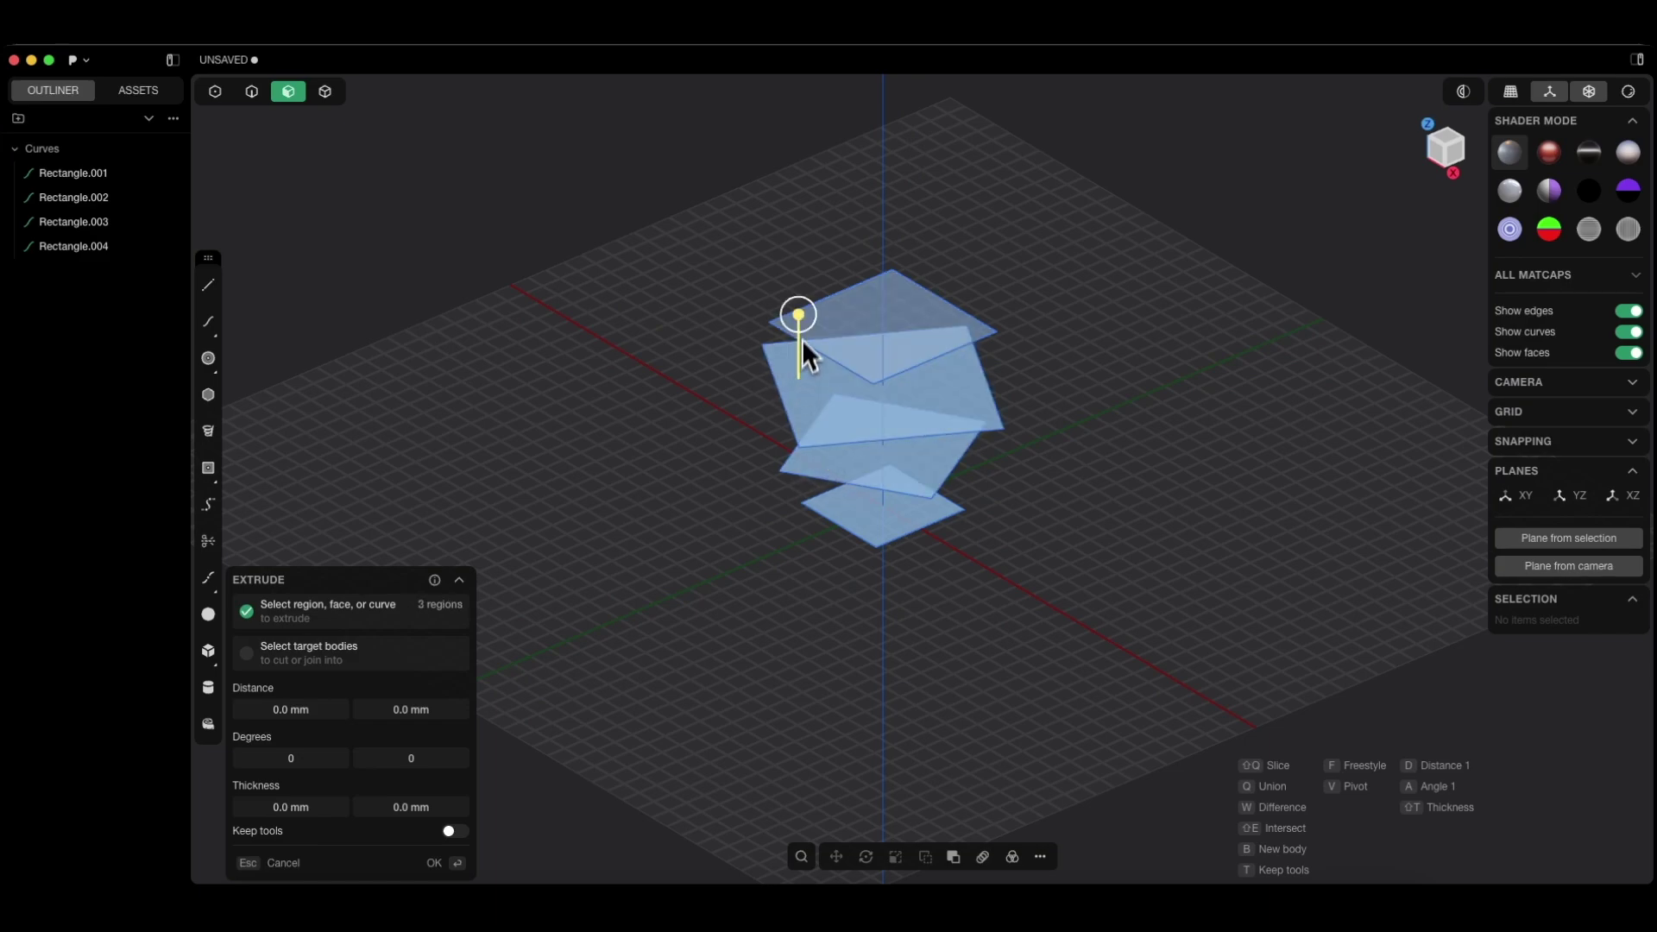
left_click(837, 315, "shift")
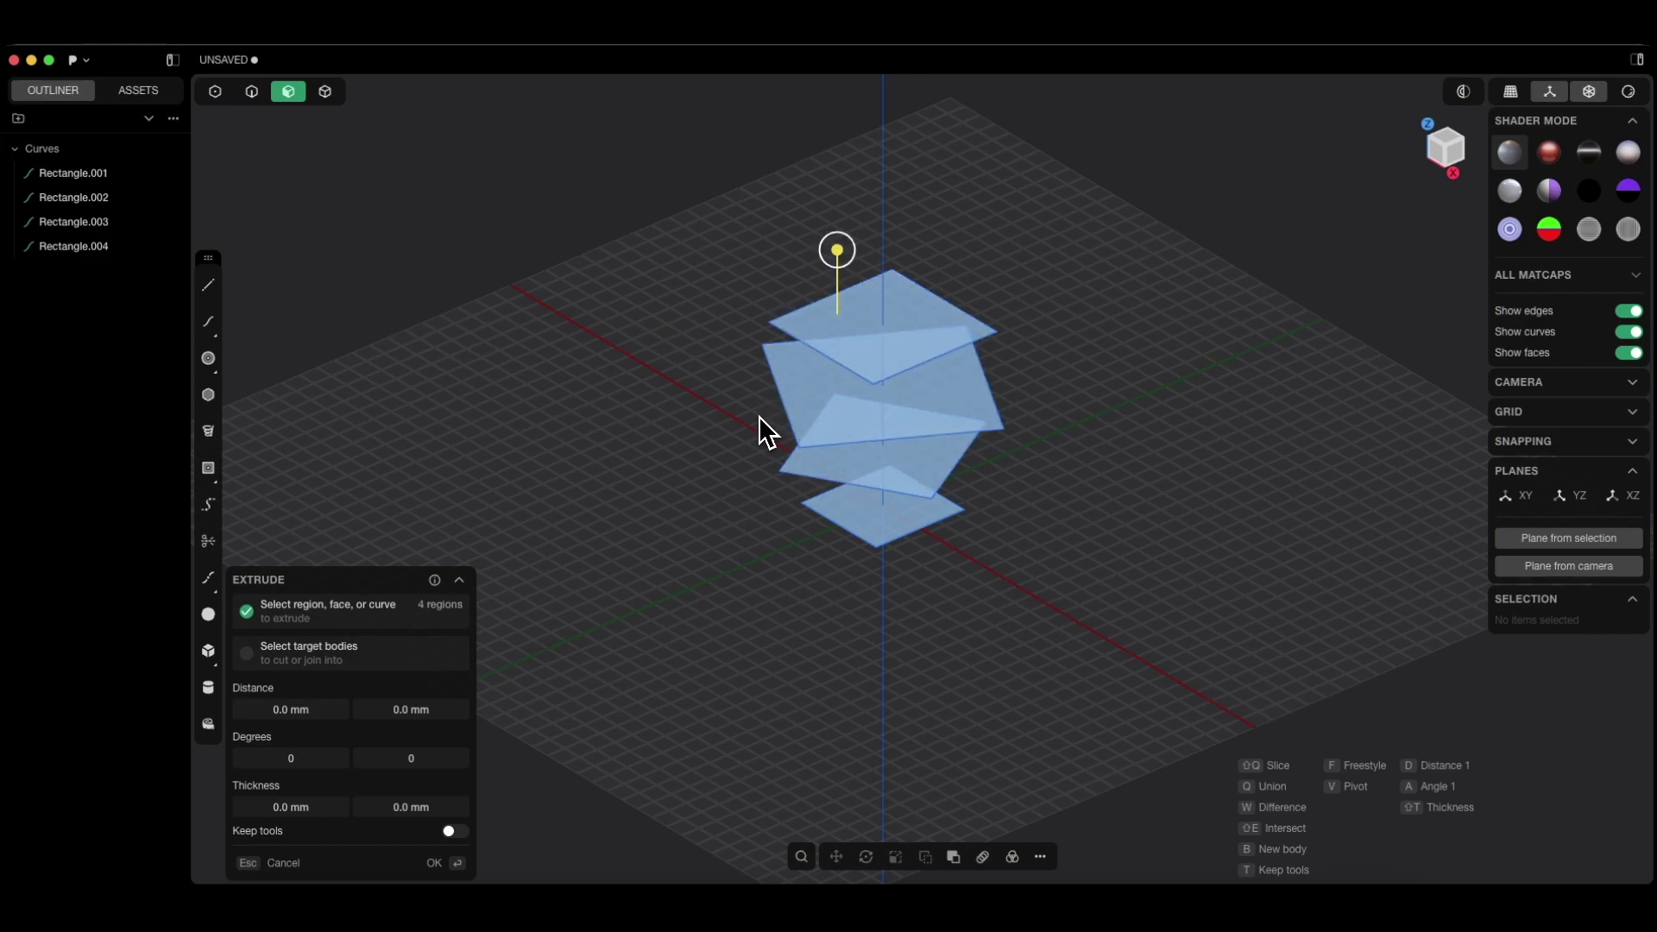
key("l")
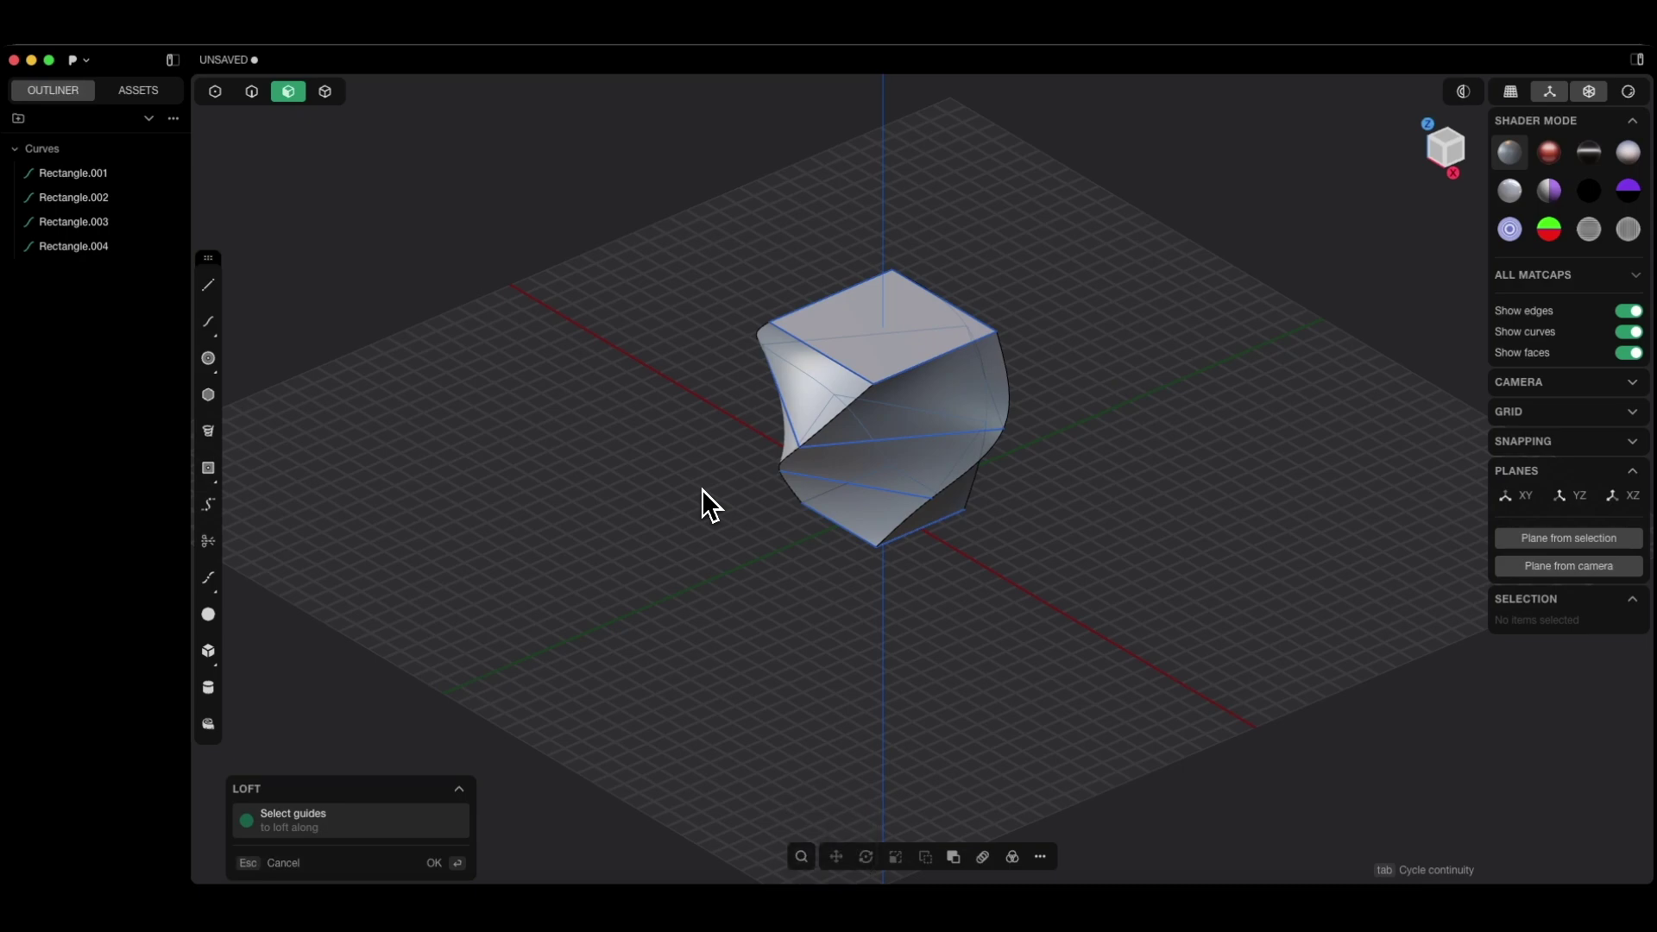
left_click(436, 863)
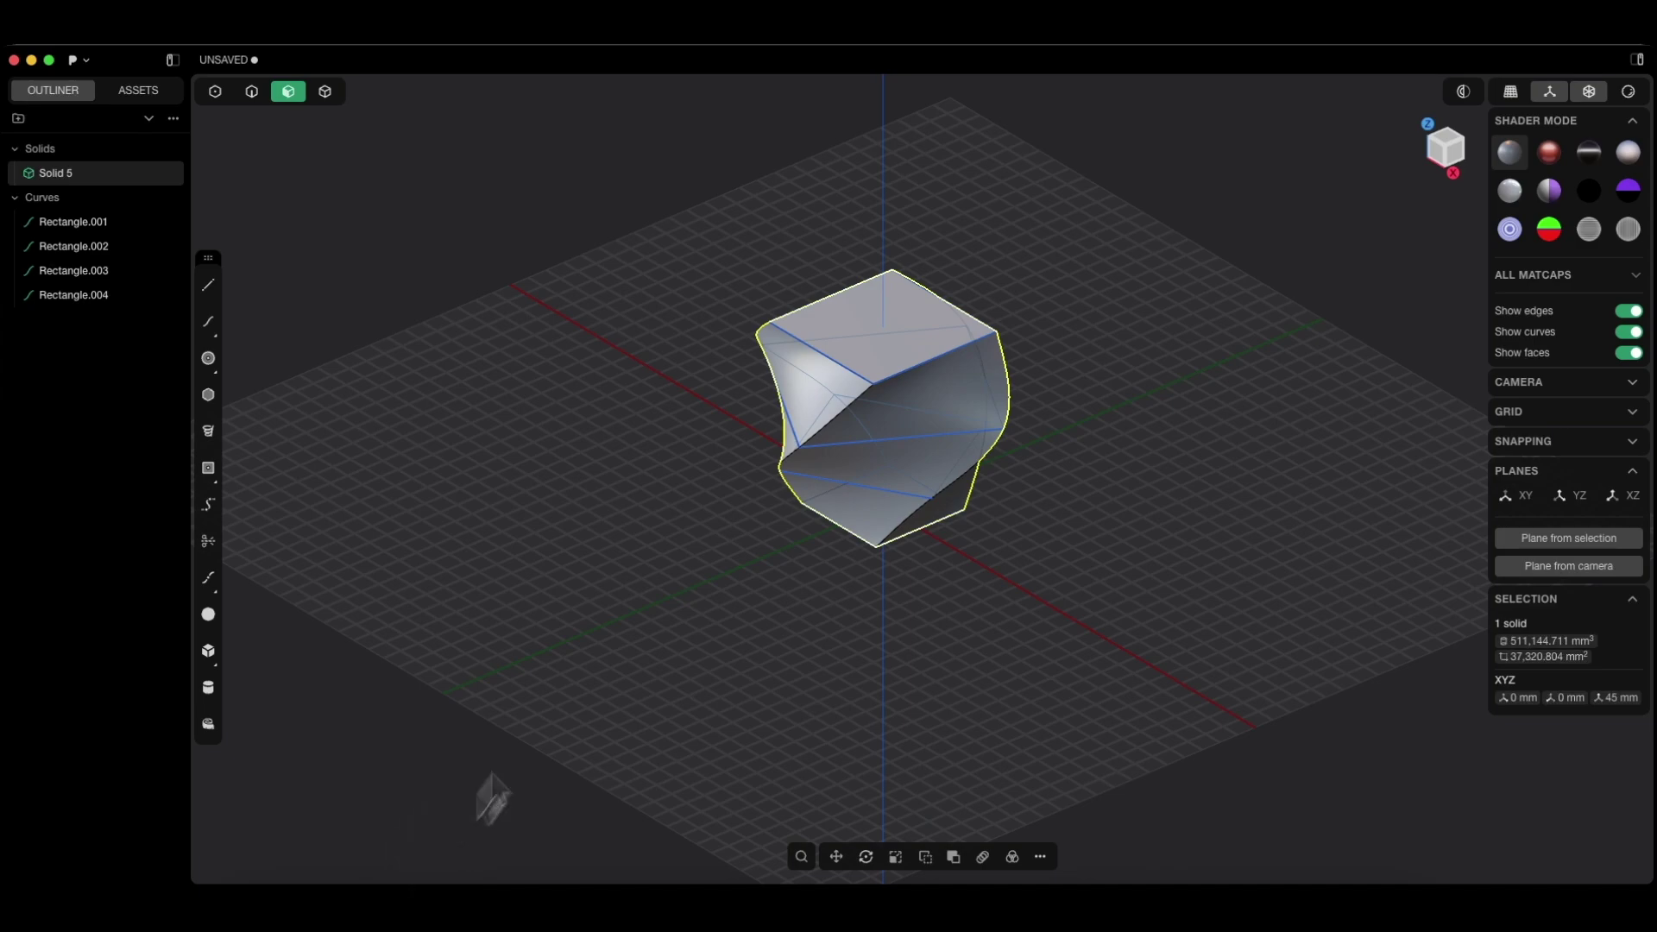
left_click(647, 569)
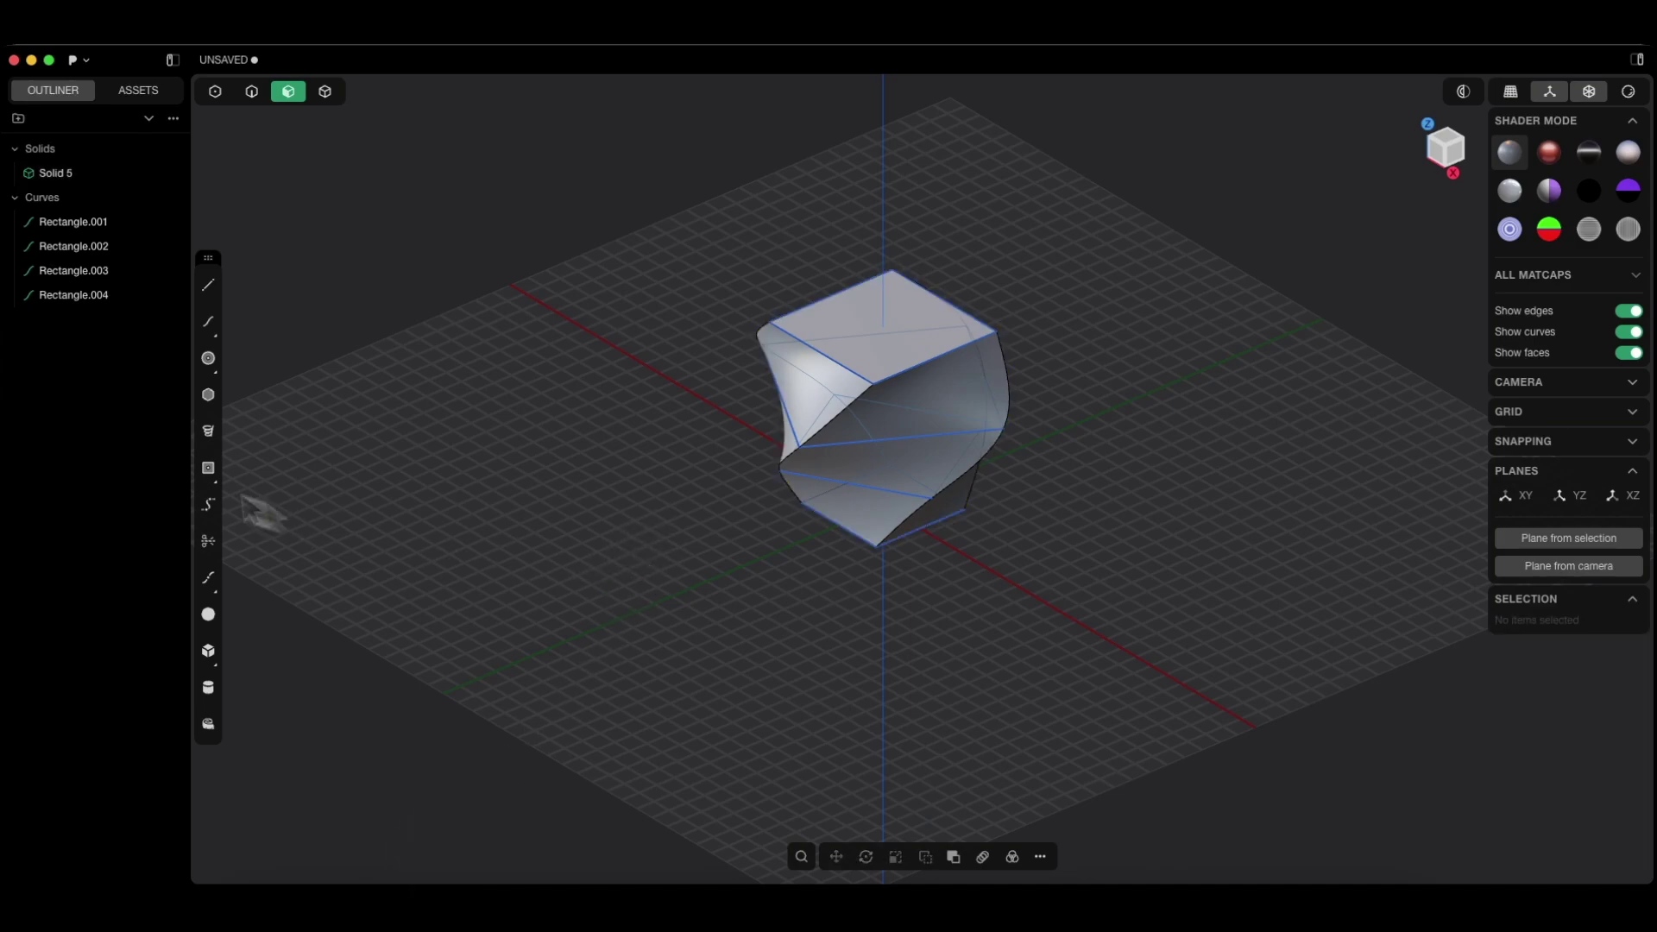
- Hide the four rectangle curves and orbit to a near-front view of the solid
left_click(63, 201)
left_click(125, 223)
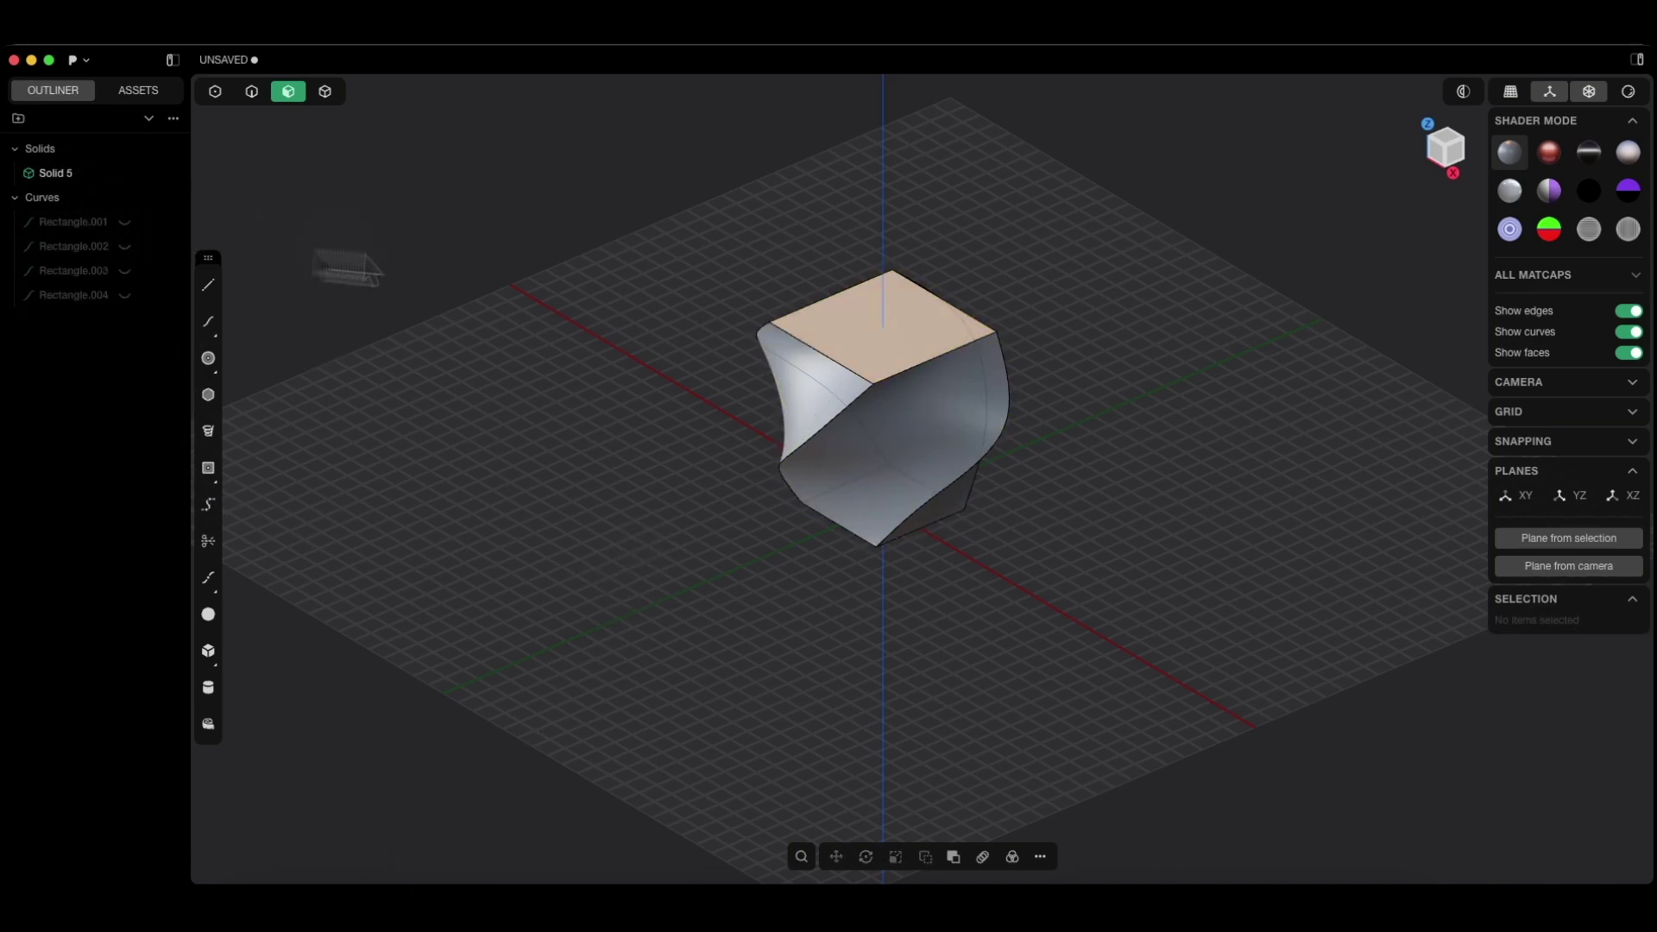
middle_click_drag(873, 555, 790, 573)
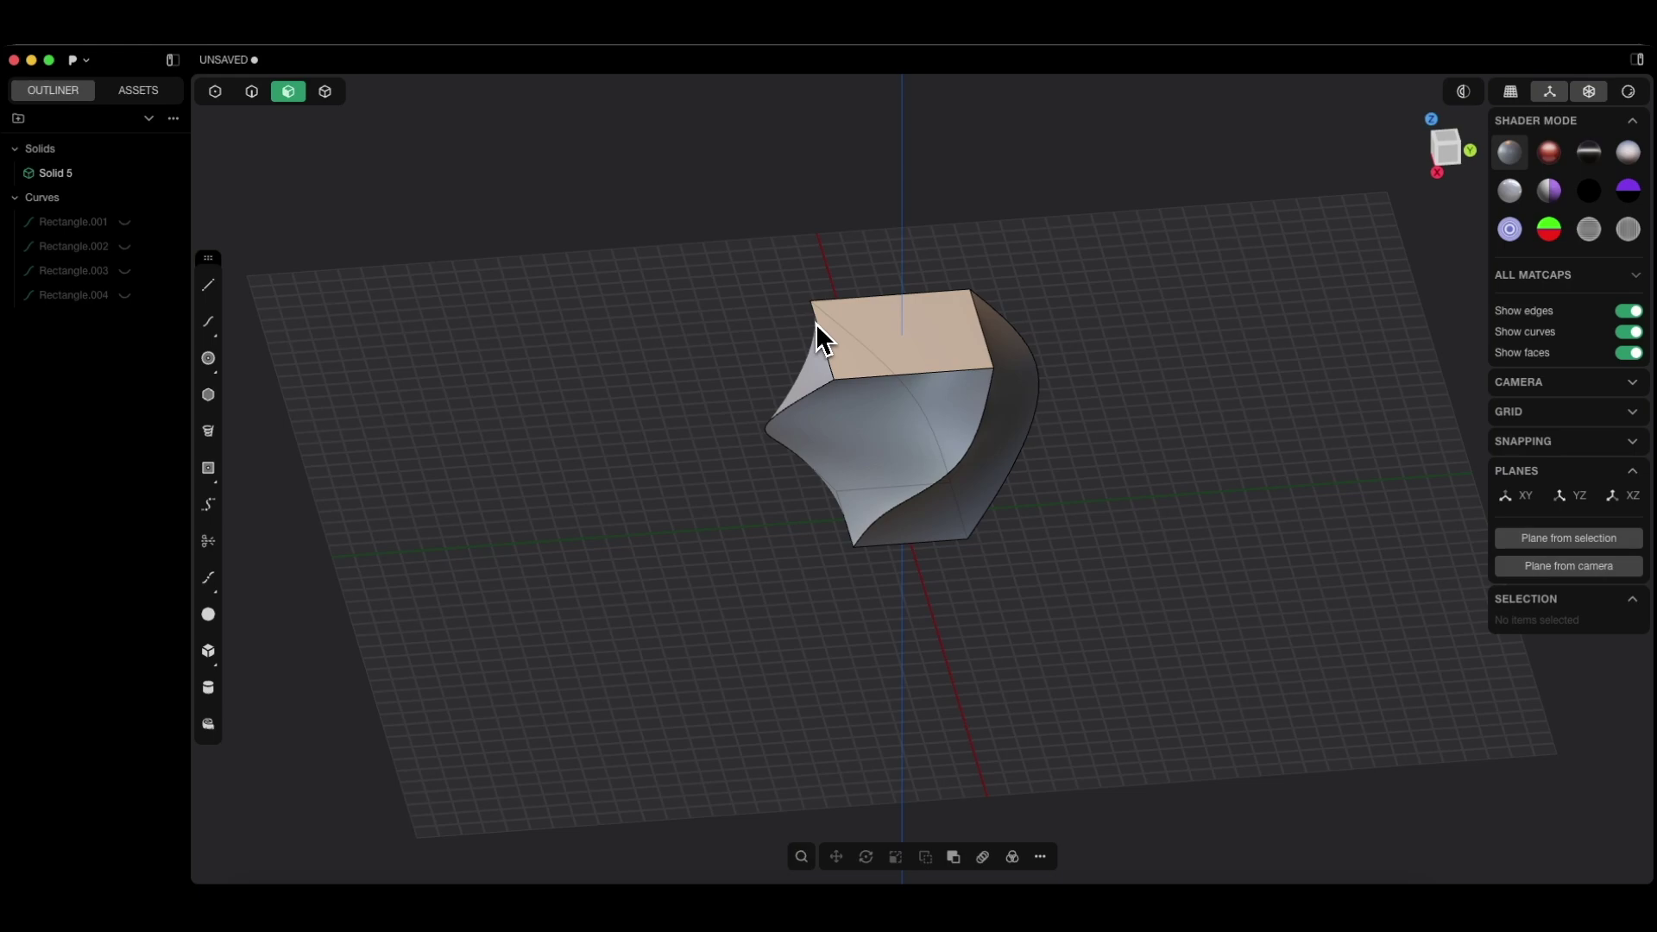
- Hollow Solid 5 through its top face with a -2 mm wall thickness
left_click(930, 327)
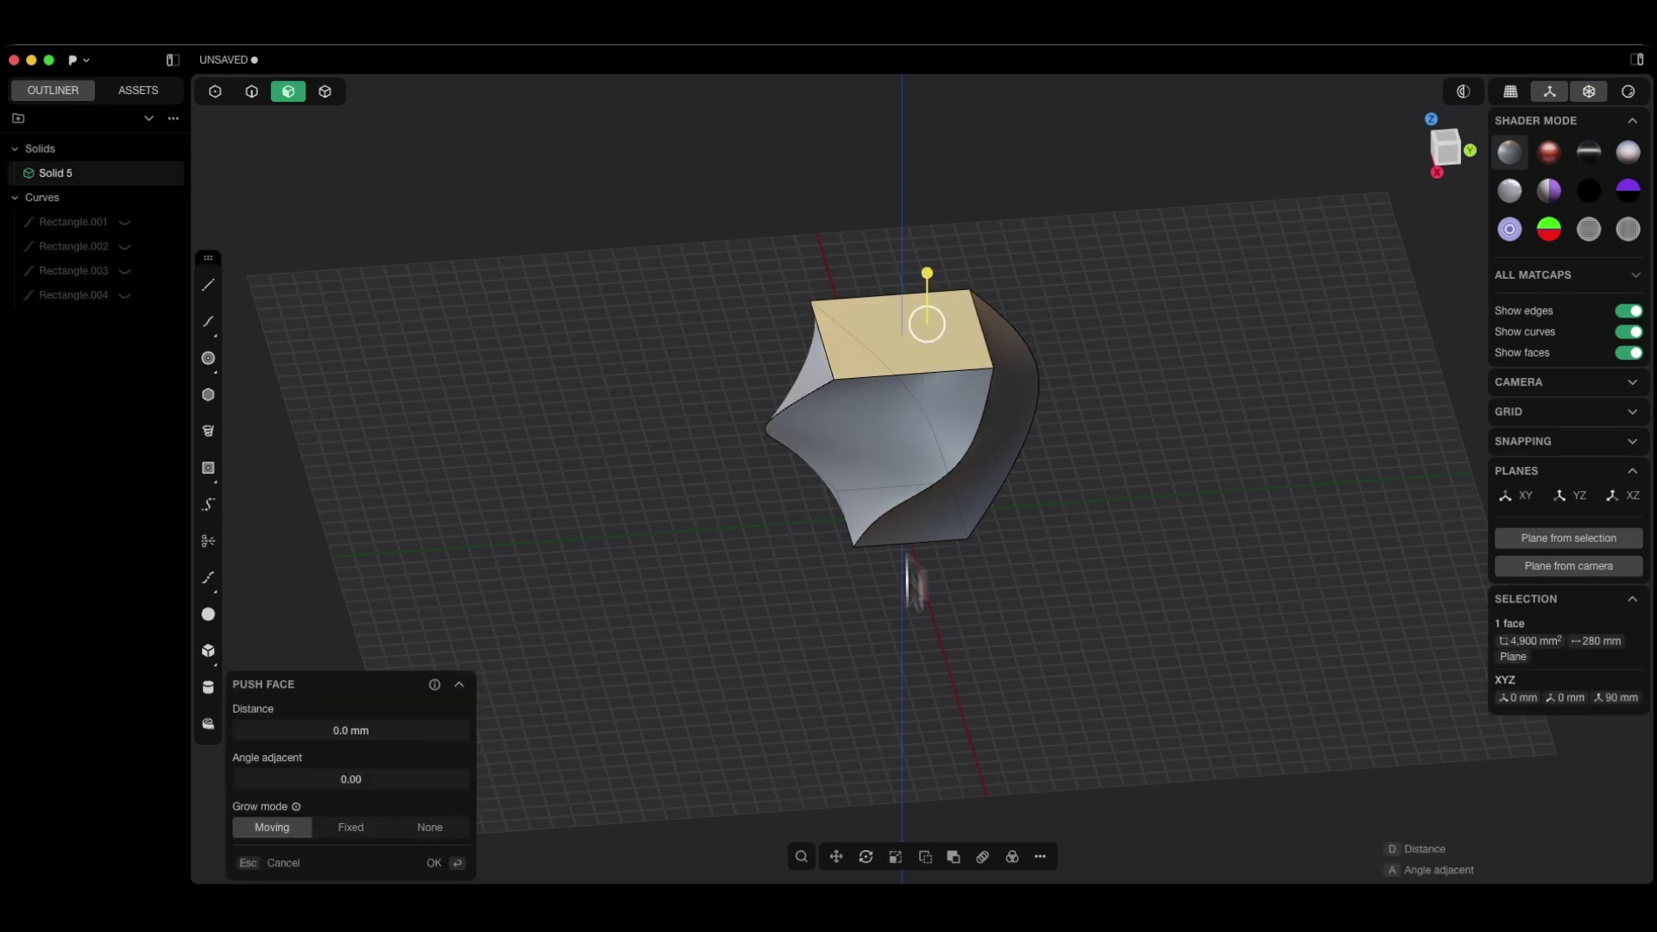
left_click(1043, 857)
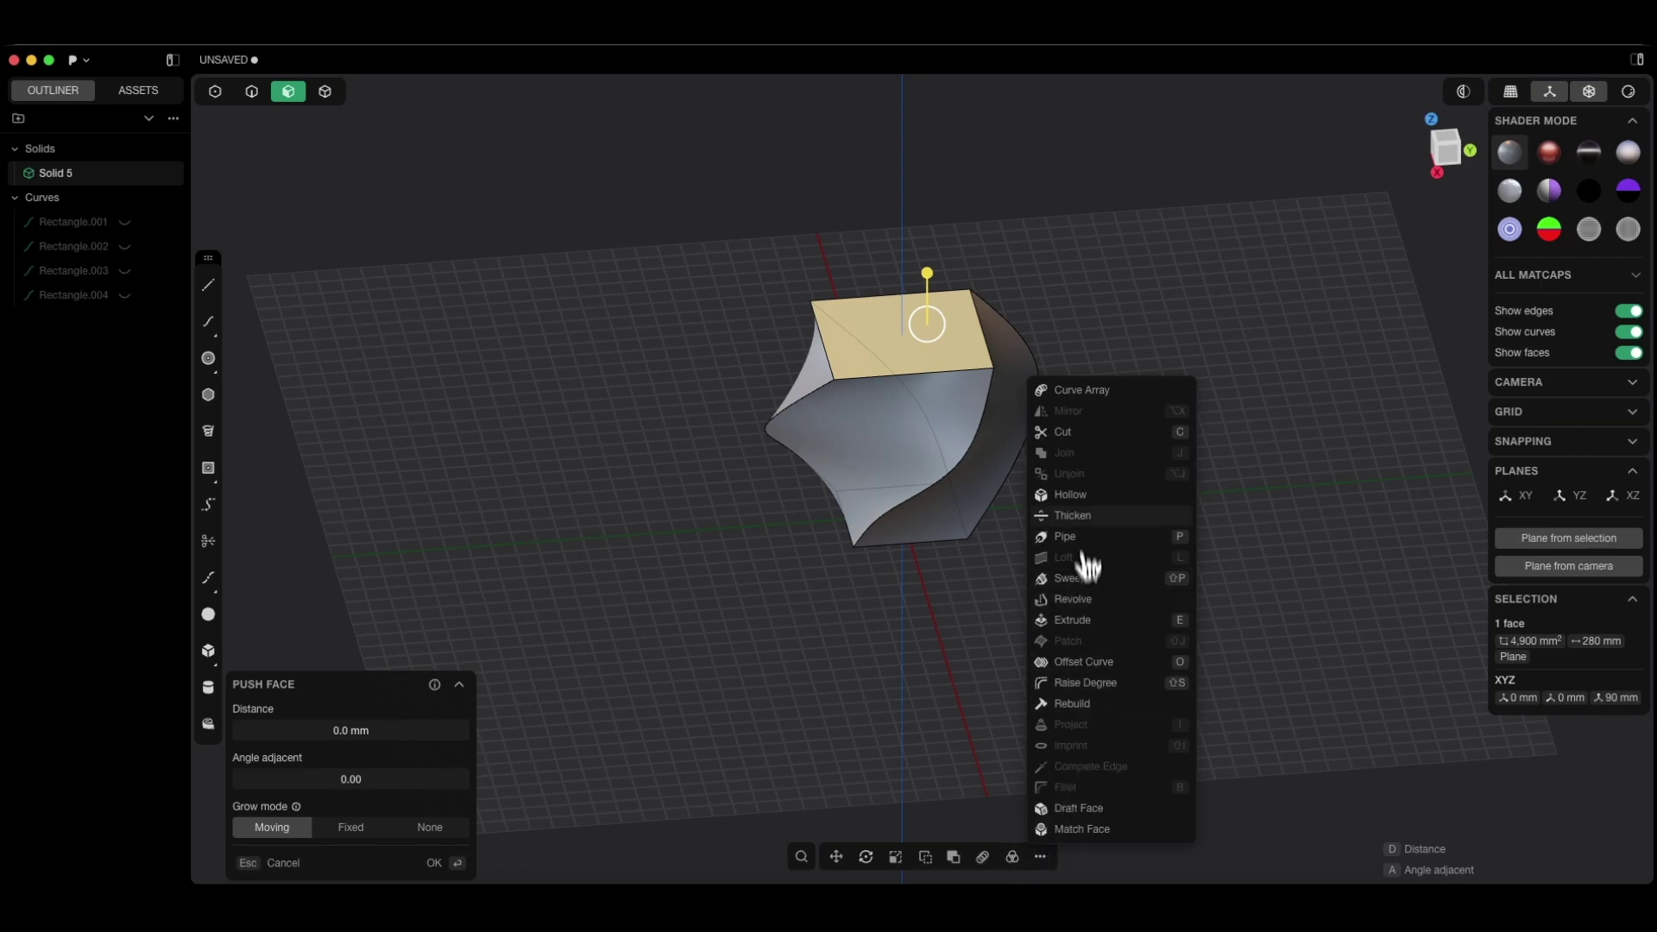
left_click(1079, 503)
left_click_drag(929, 359, 921, 347)
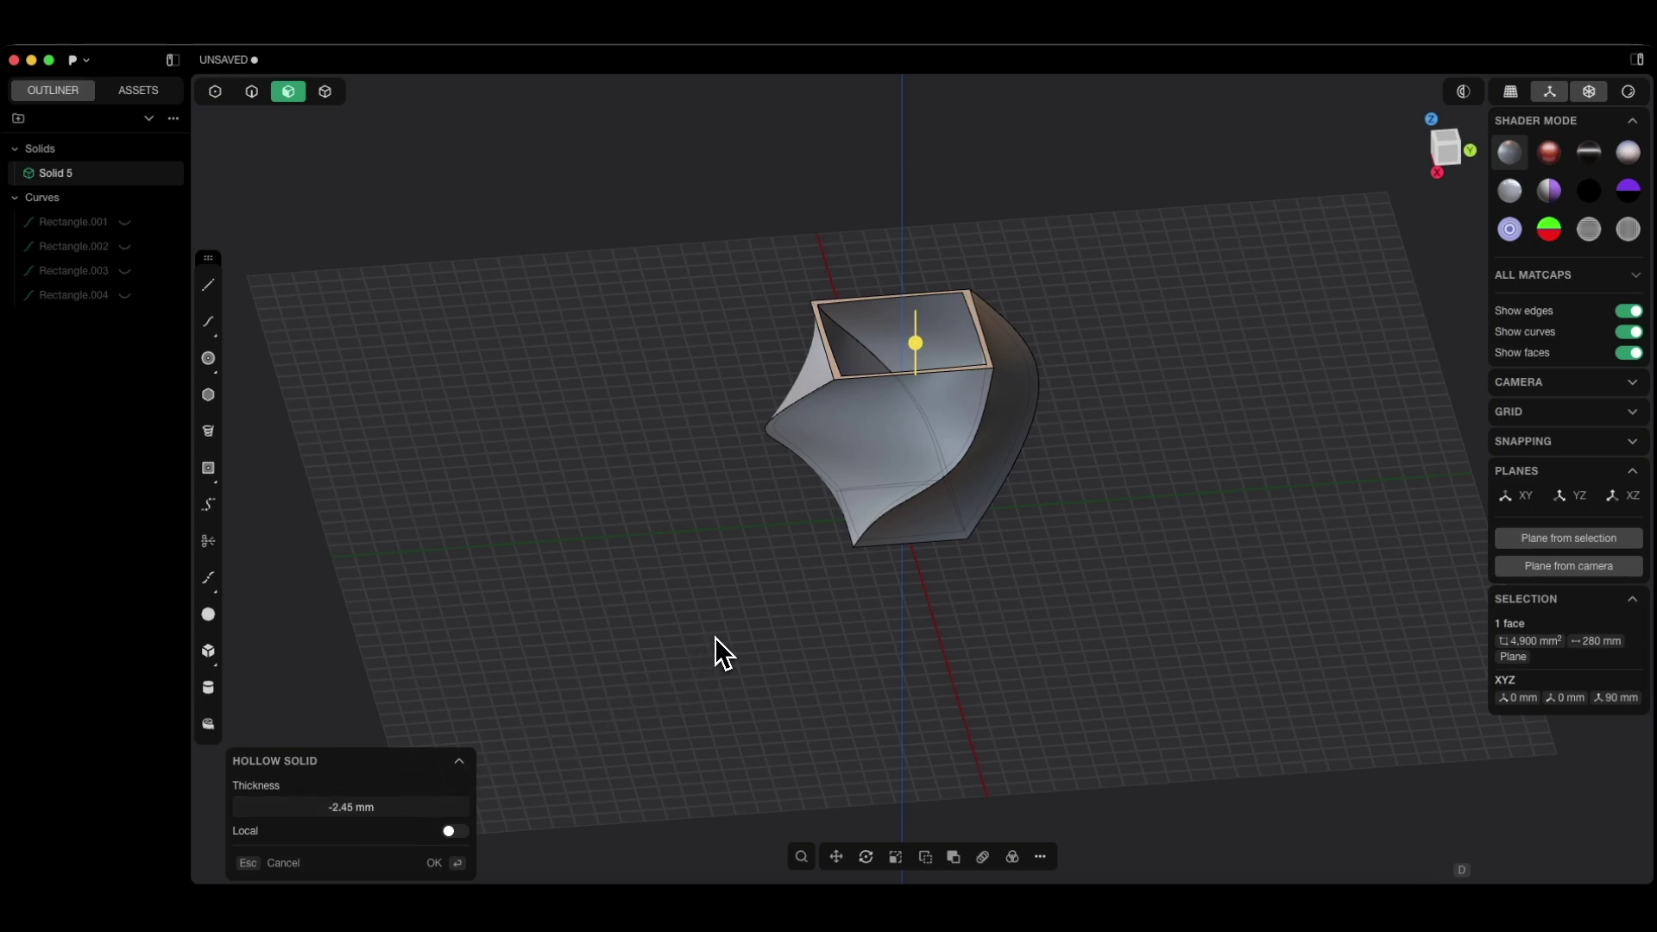
key("d")
key("minus")
key("2")
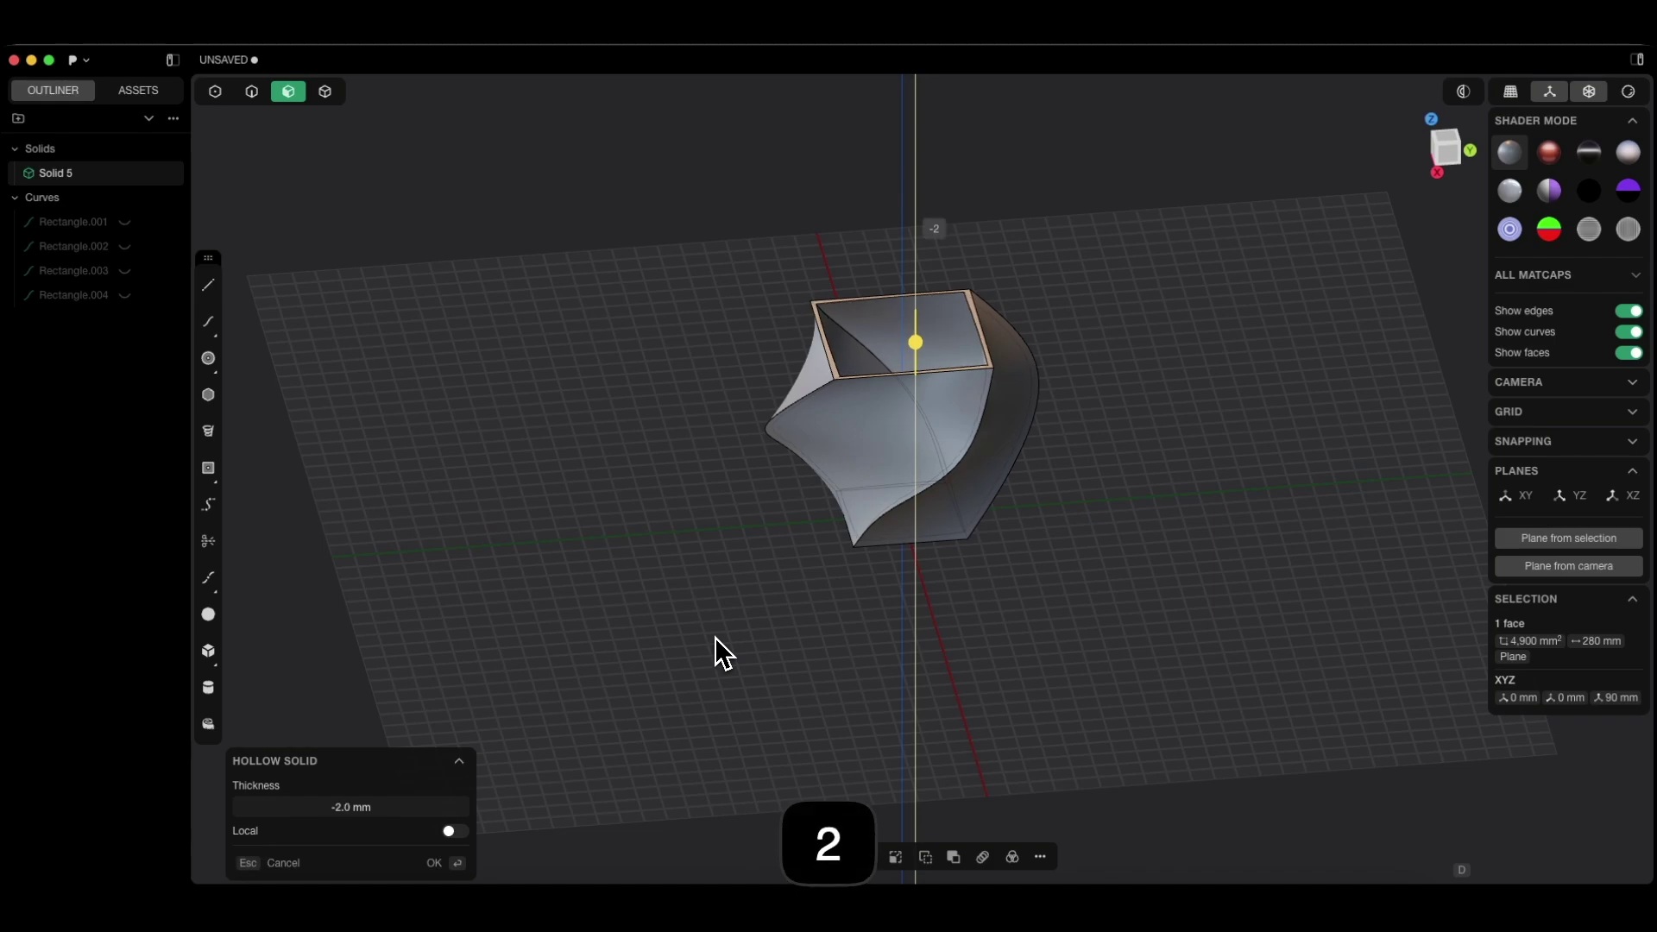
key("Return")
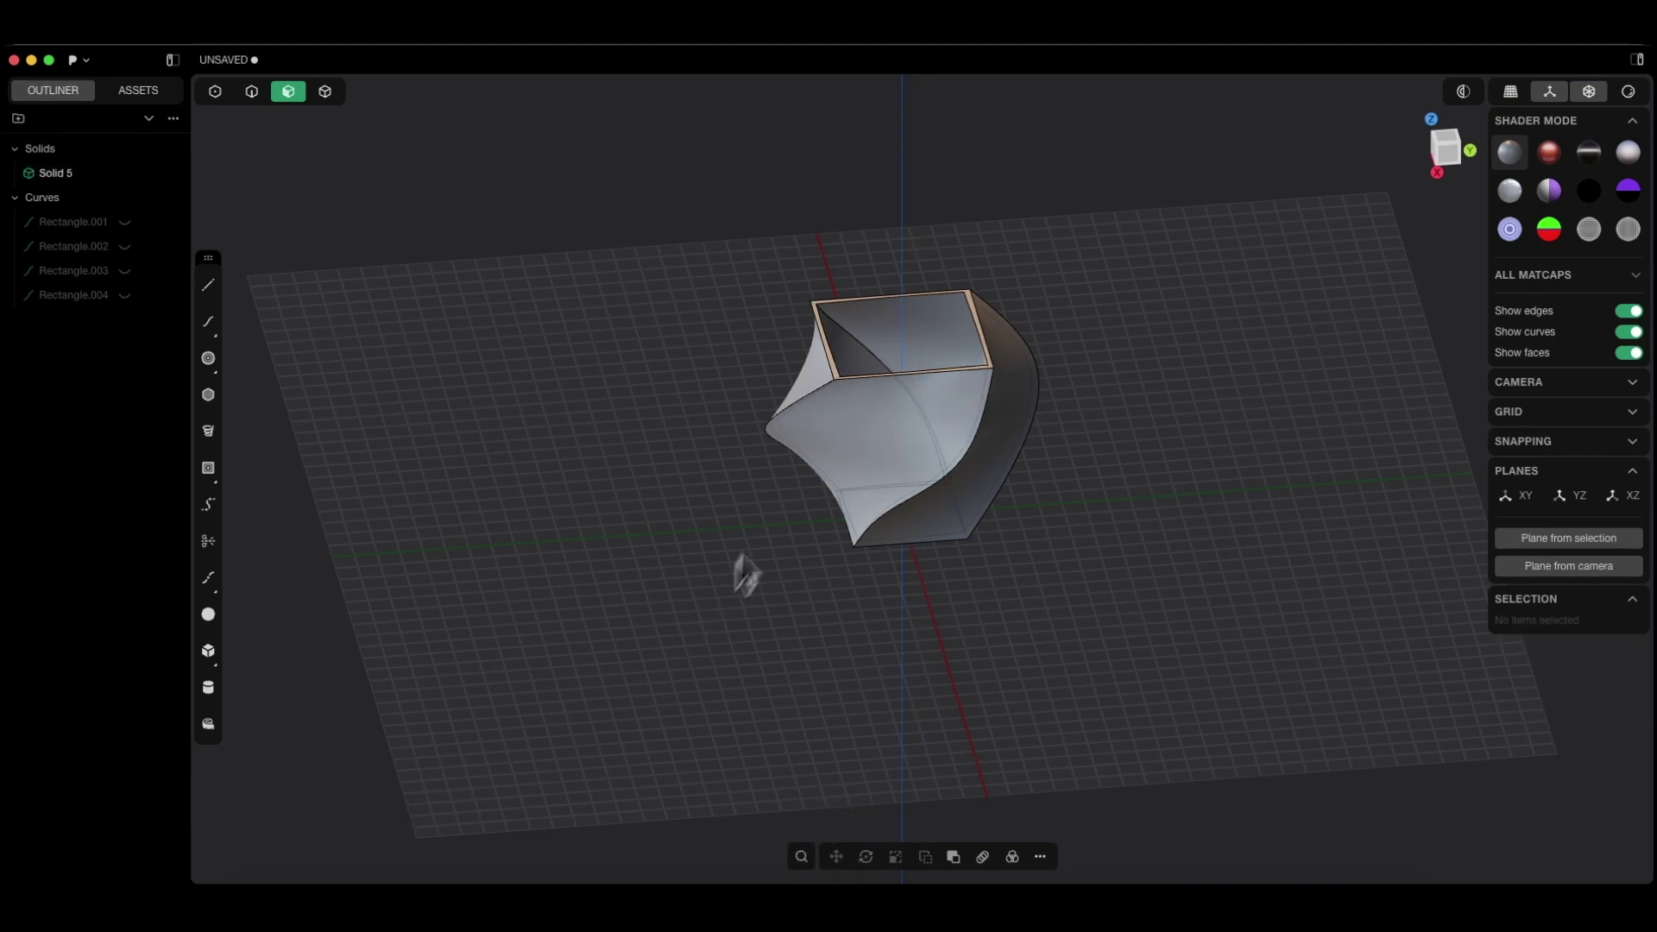
middle_click_drag(837, 402, 868, 446)
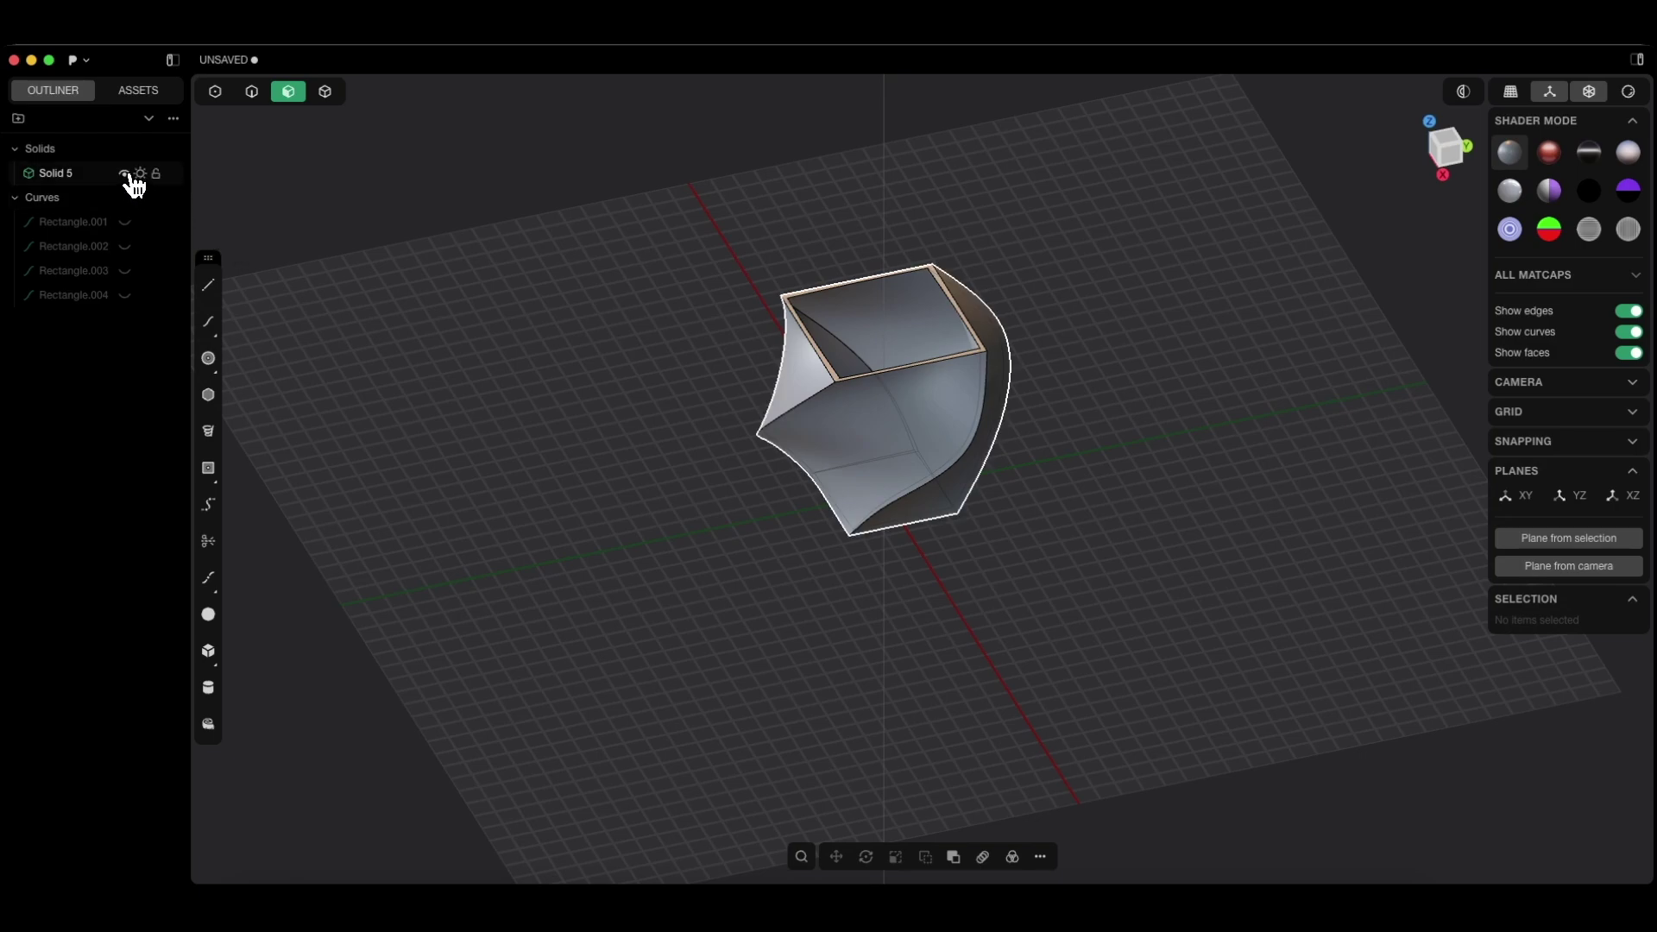
- Hide Solid 5, show the four rectangle curves again, and clear the selection
left_click(130, 175)
left_click(52, 207)
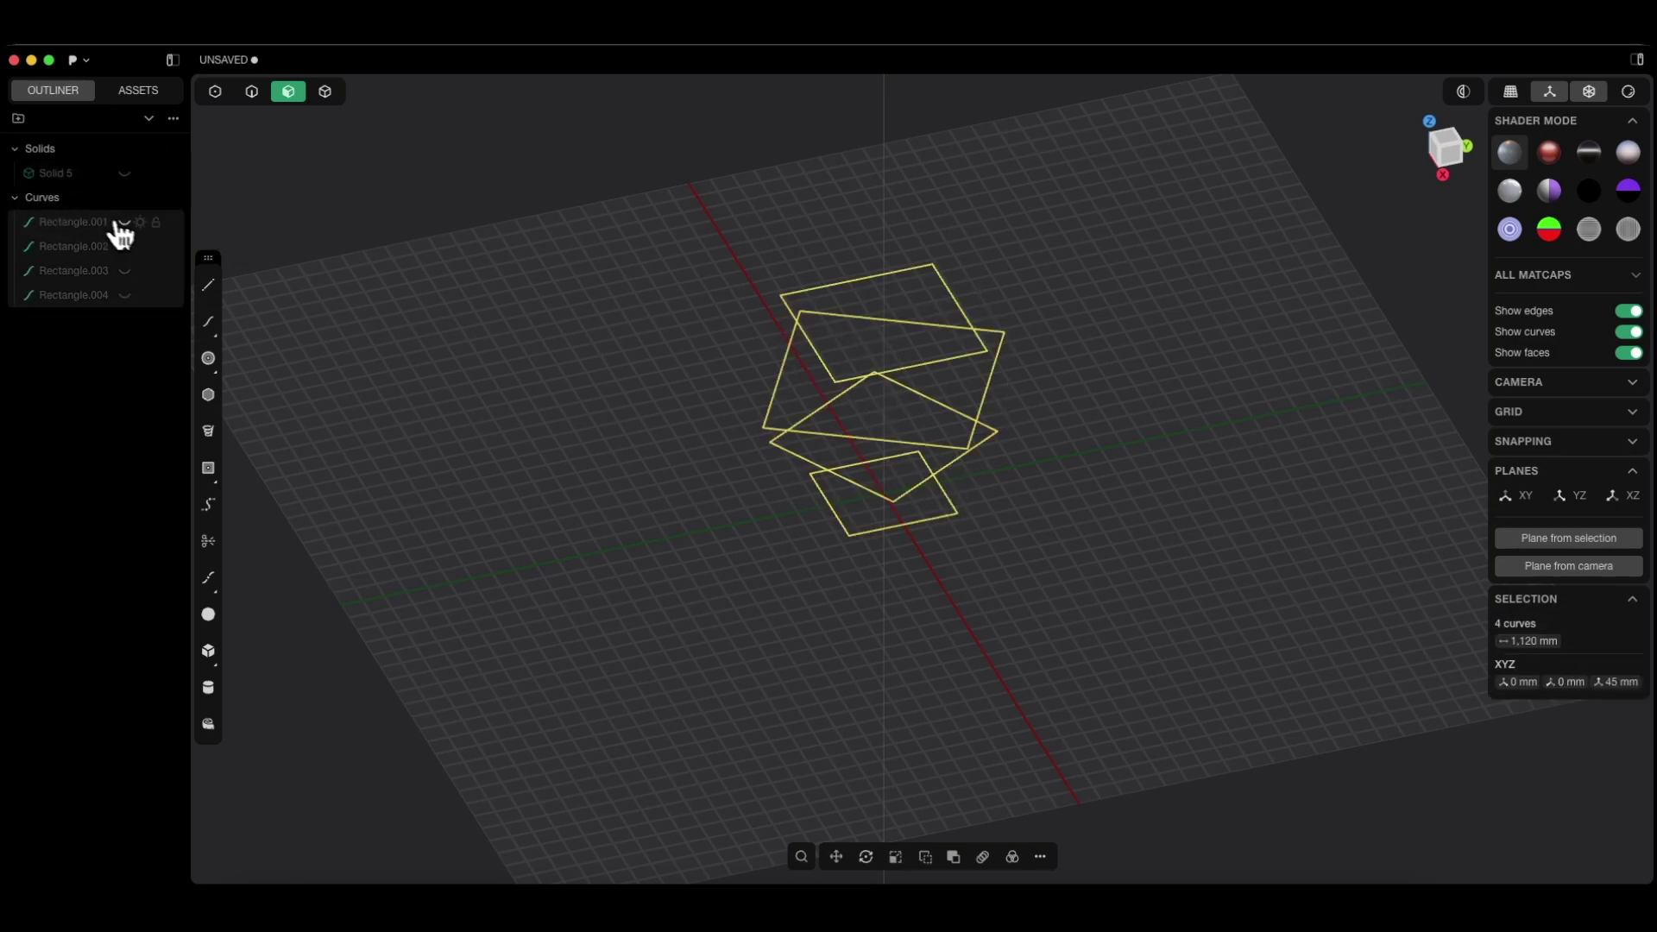
left_click(1070, 513)
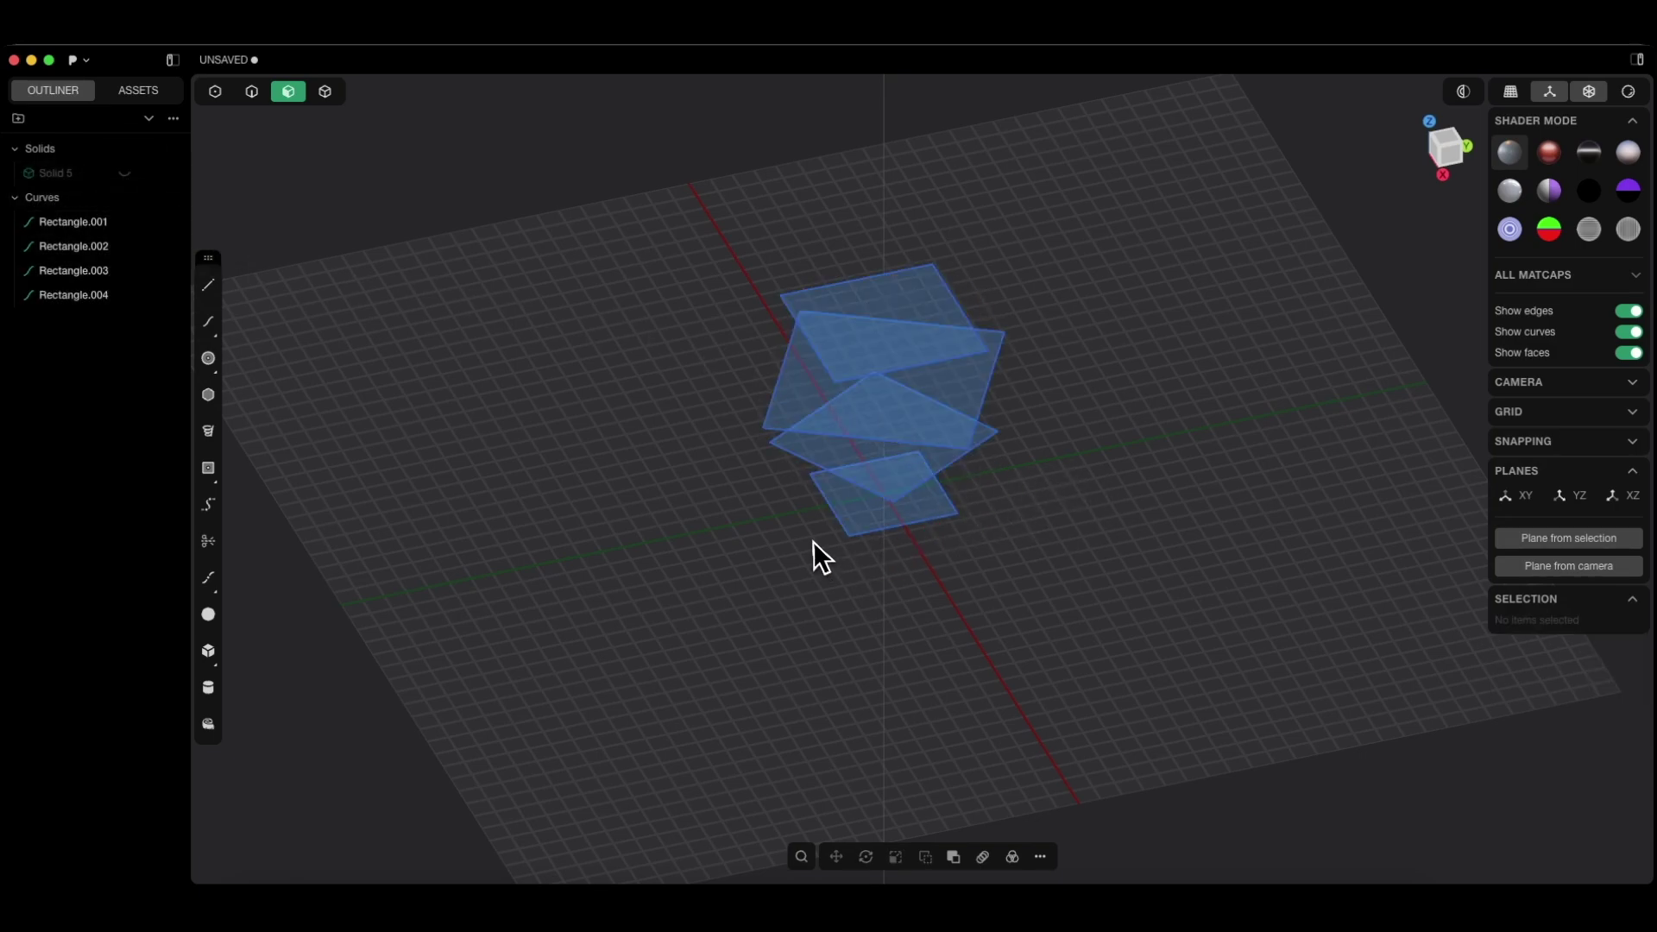
- Select the bottom rectangle's four corner control points and start a fillet
left_click(215, 90)
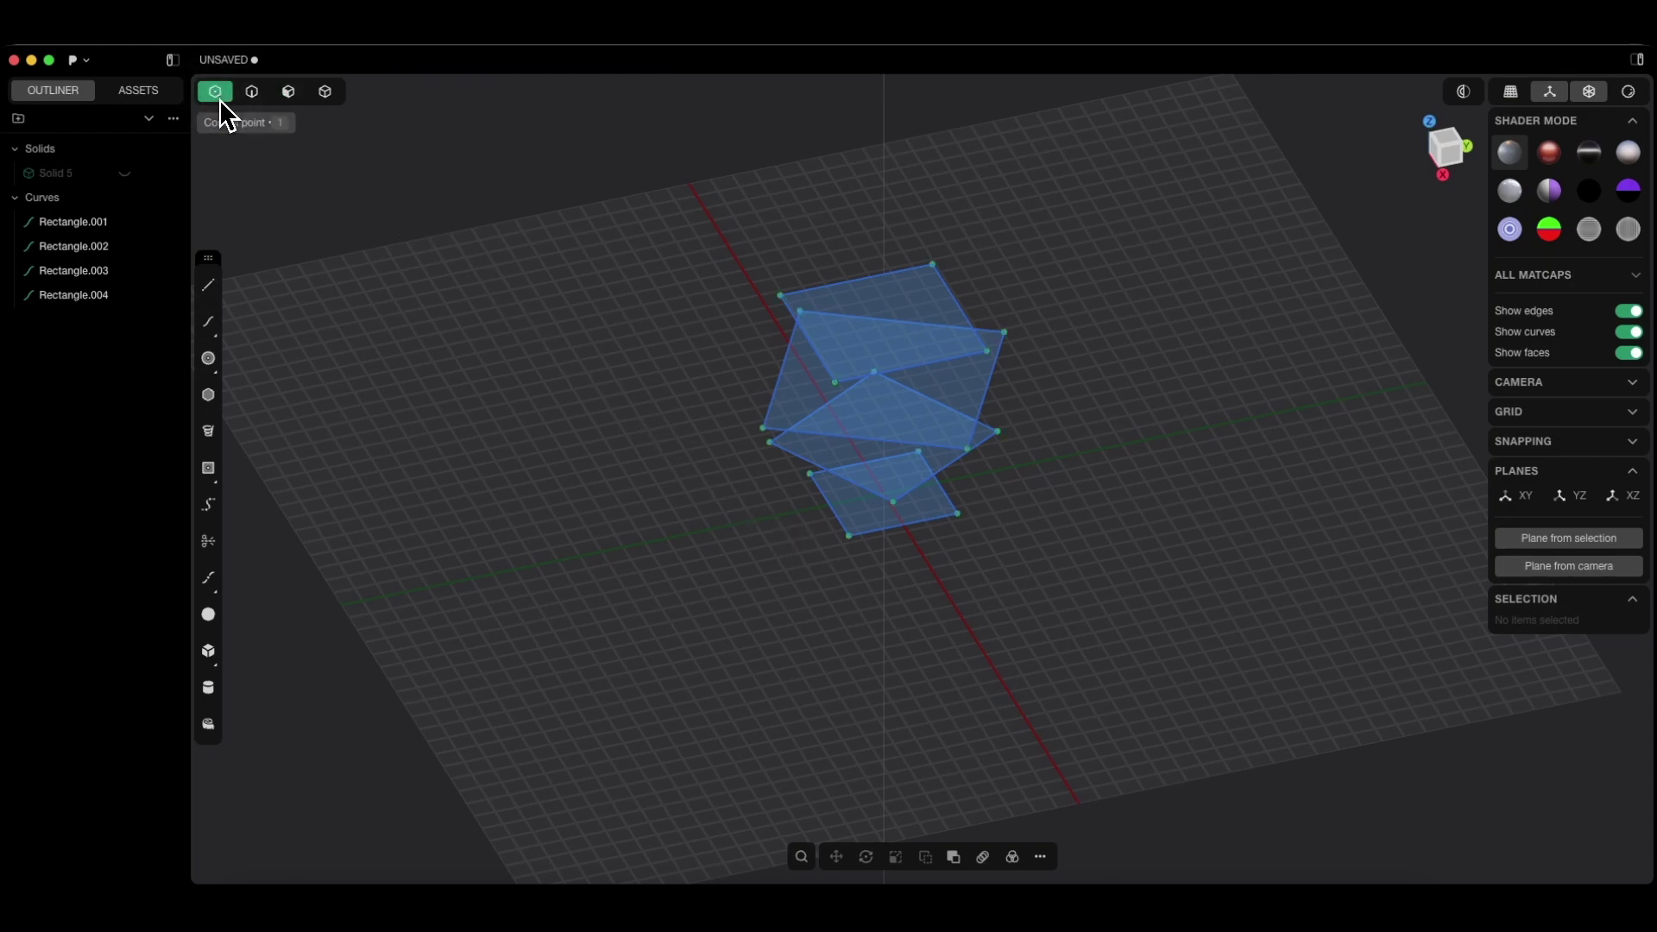
left_click(851, 536)
left_click(809, 474, "shift")
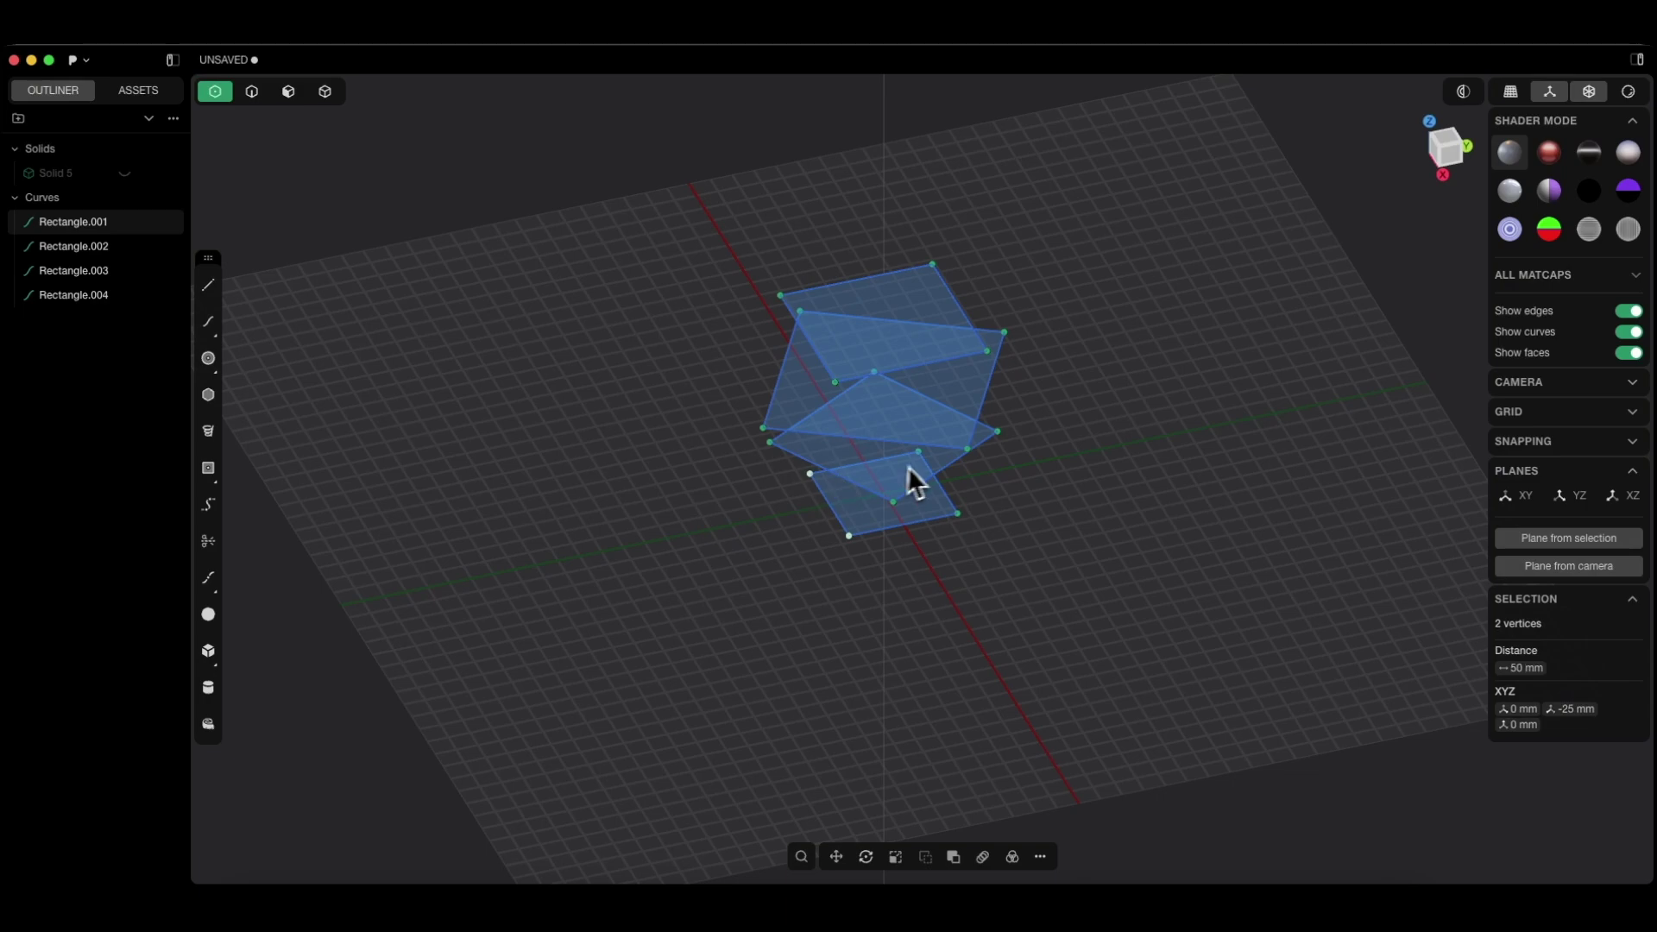
left_click(946, 510, "shift")
middle_click_drag(969, 529, 1024, 542)
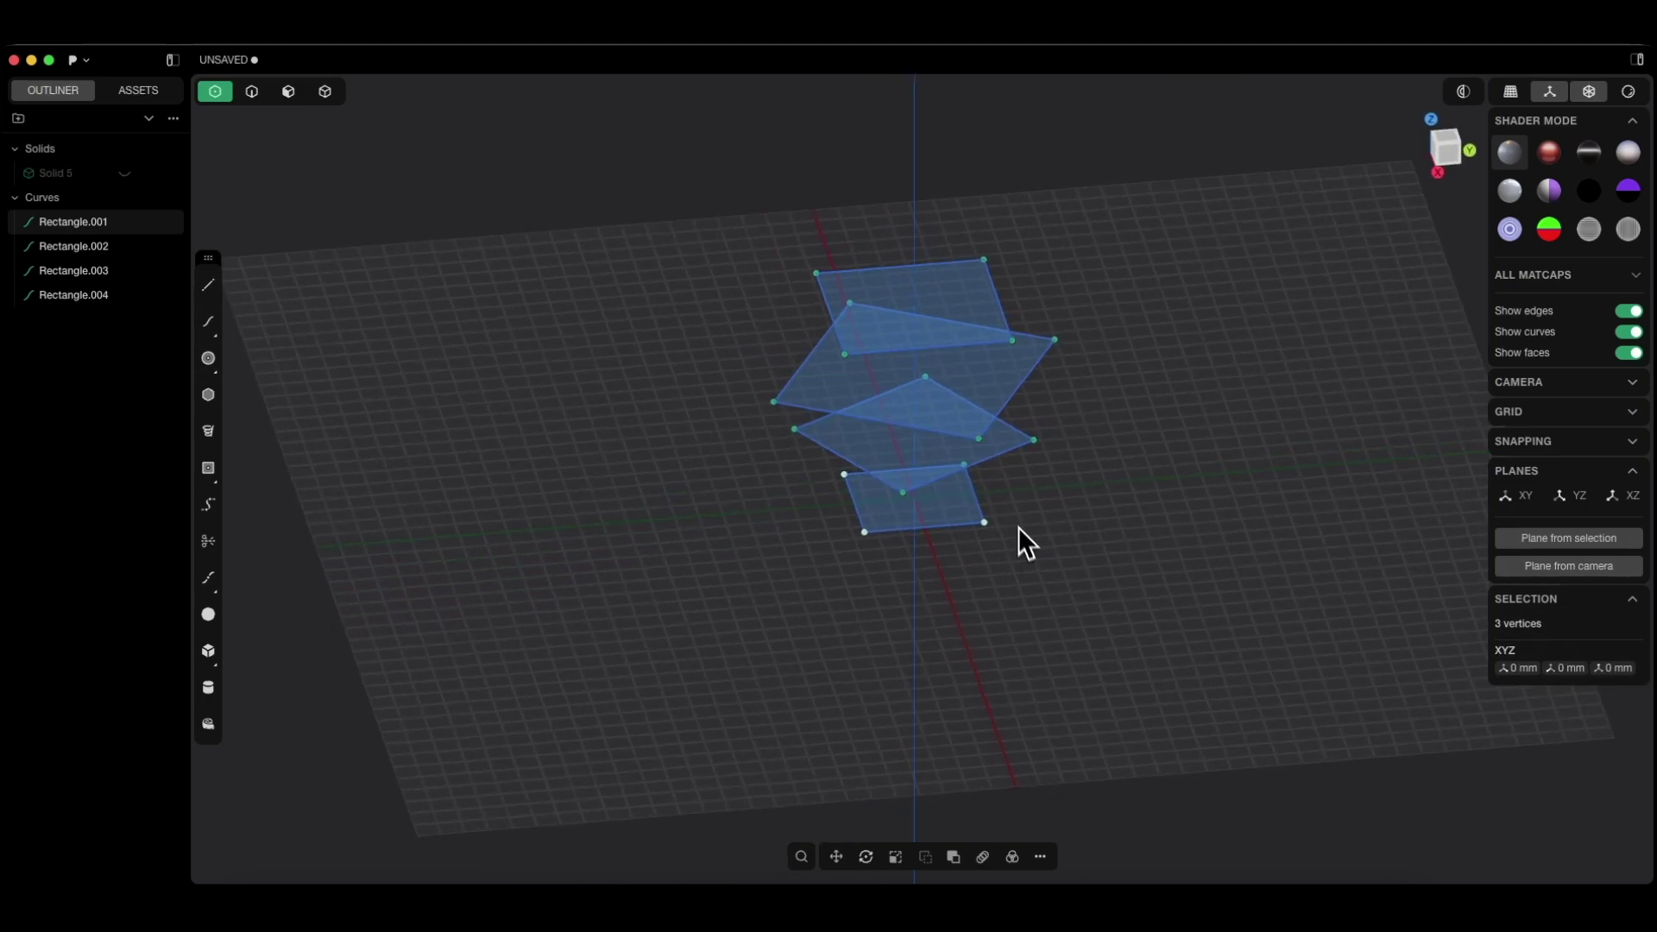
scroll(965, 469, "up", 3)
left_click(962, 458, "shift")
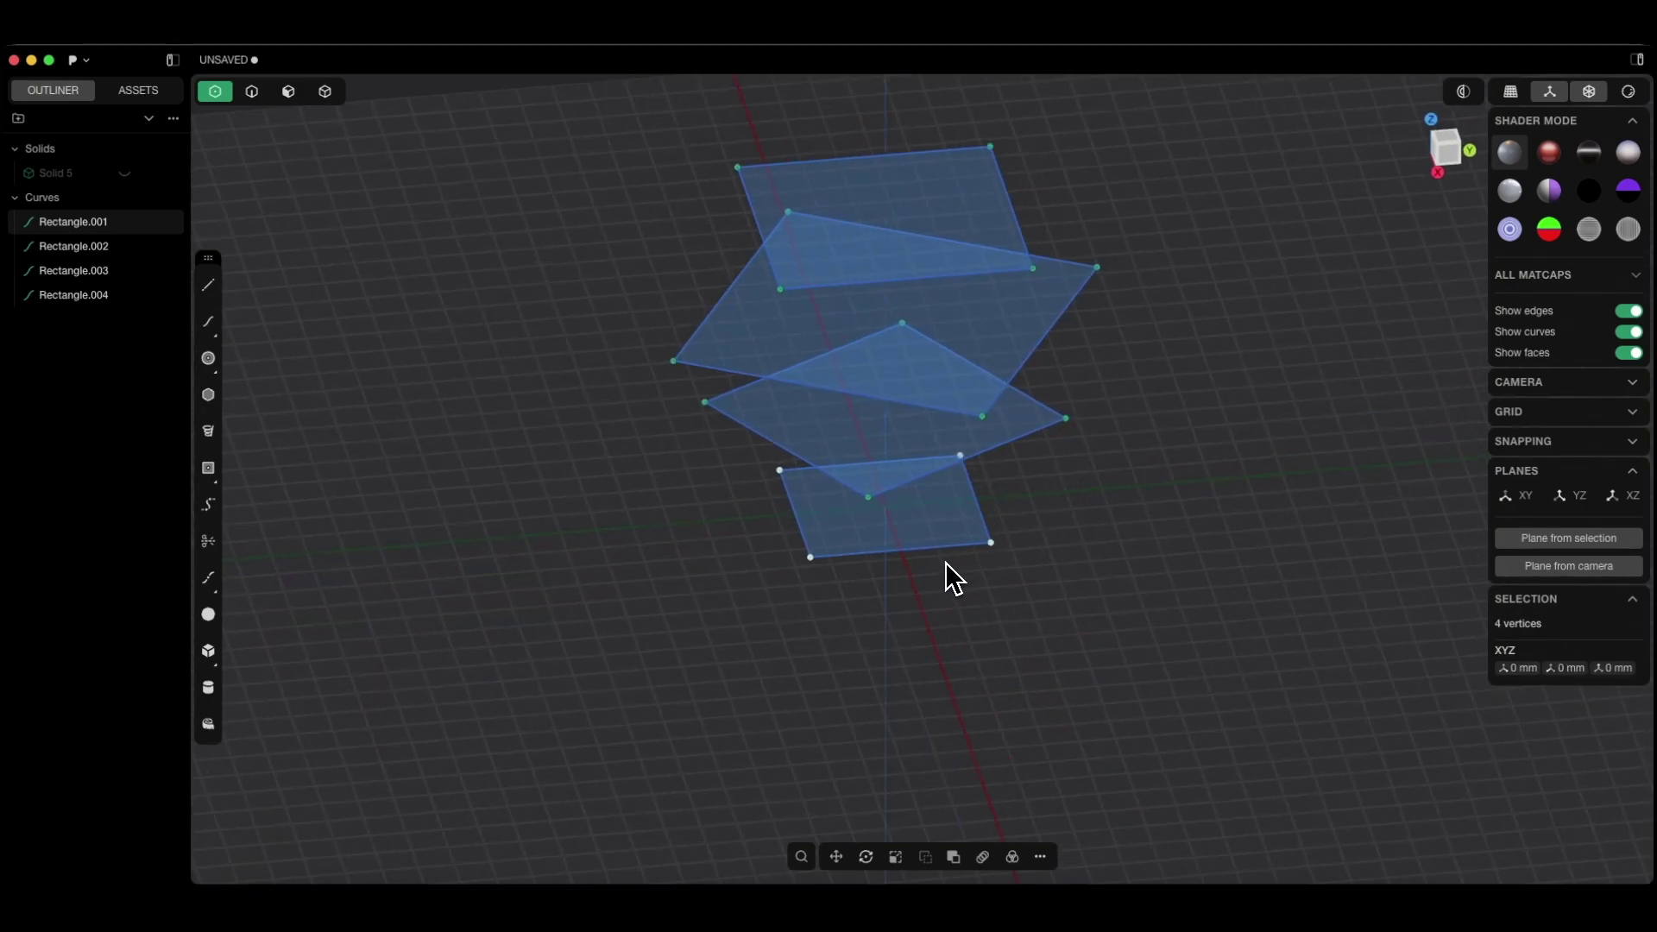
key("b")
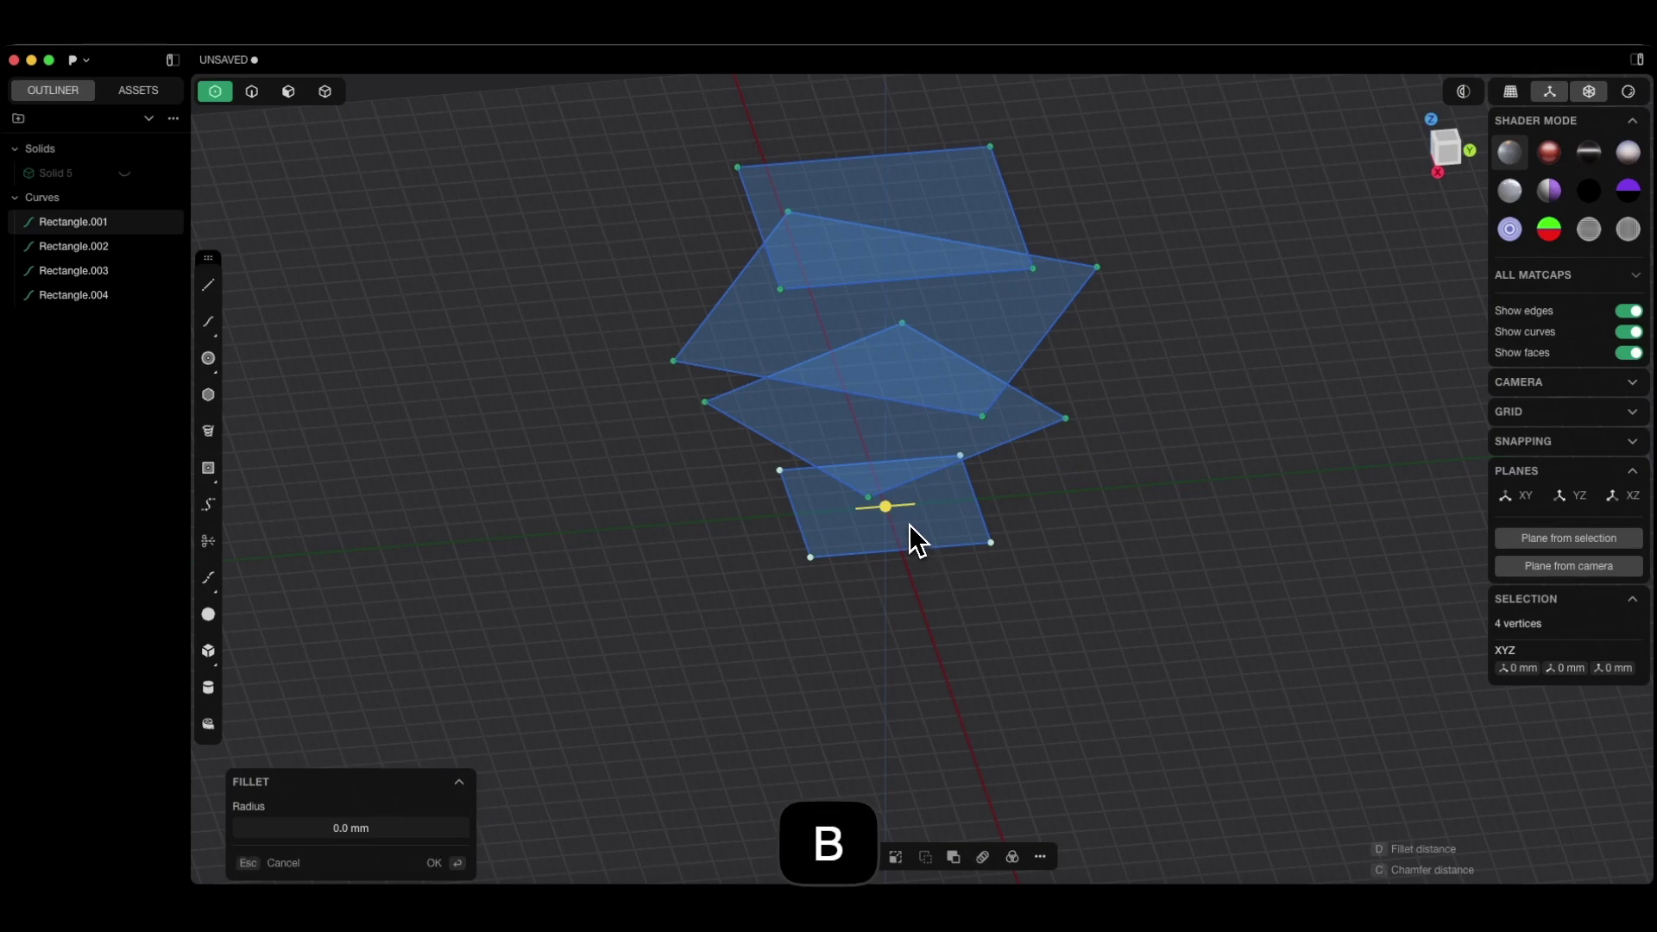
- Fillet the bottom rectangle's corners to about 10.65 mm, then pick the top rectangle's corners
left_click_drag(897, 515, 929, 510)
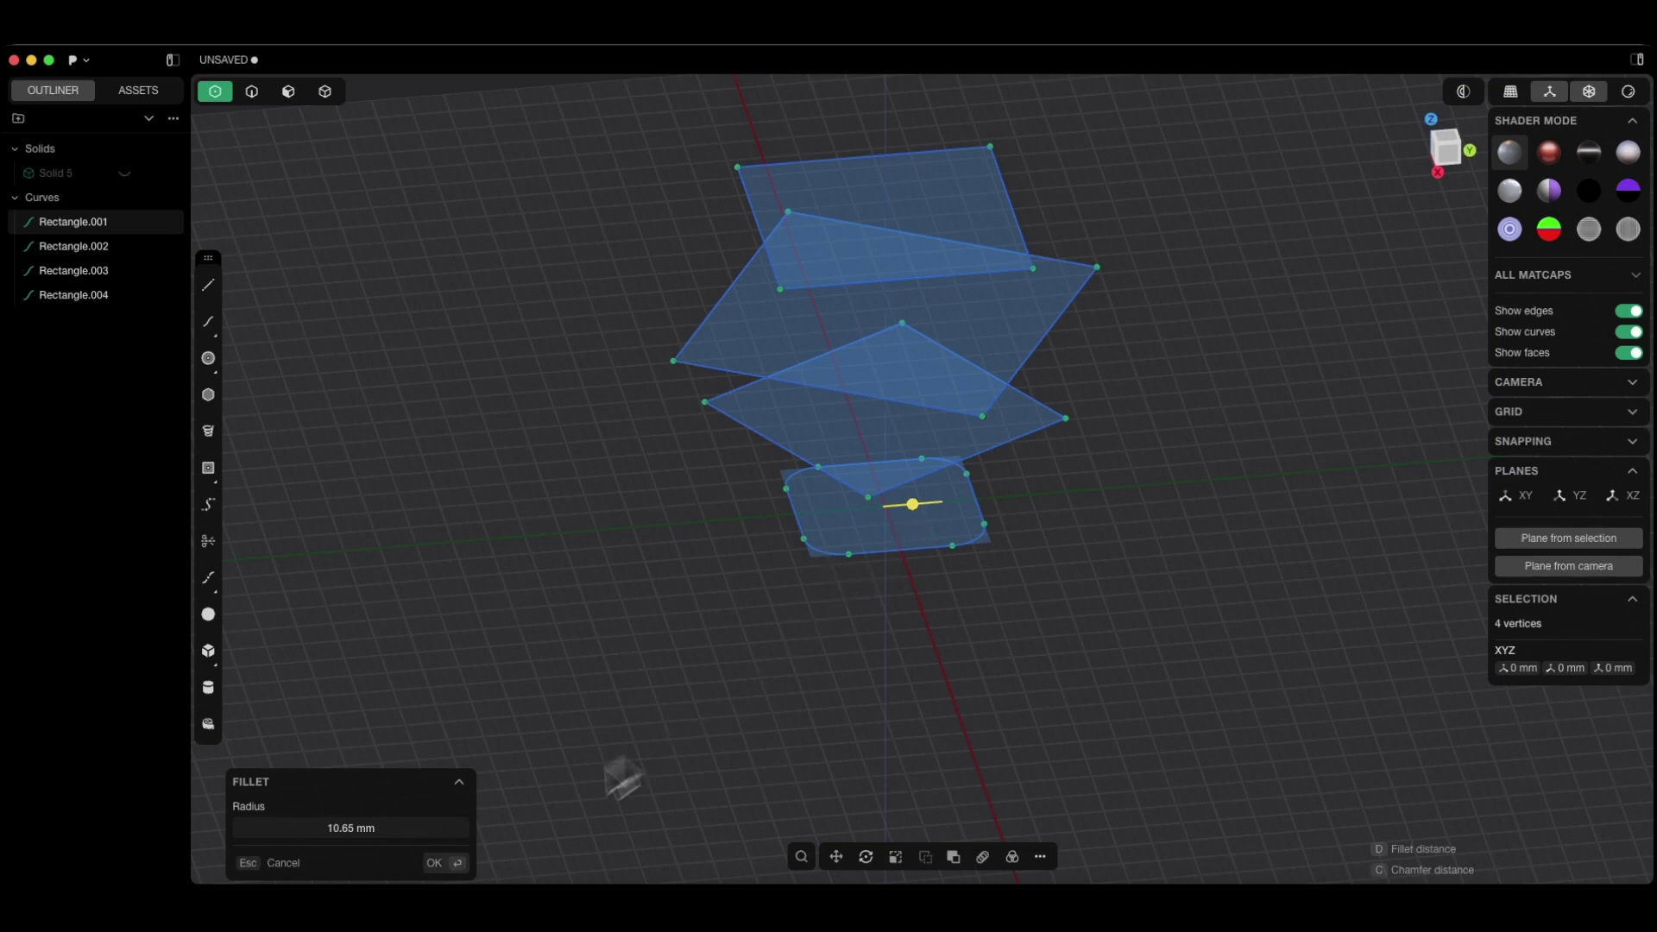
left_click(442, 866)
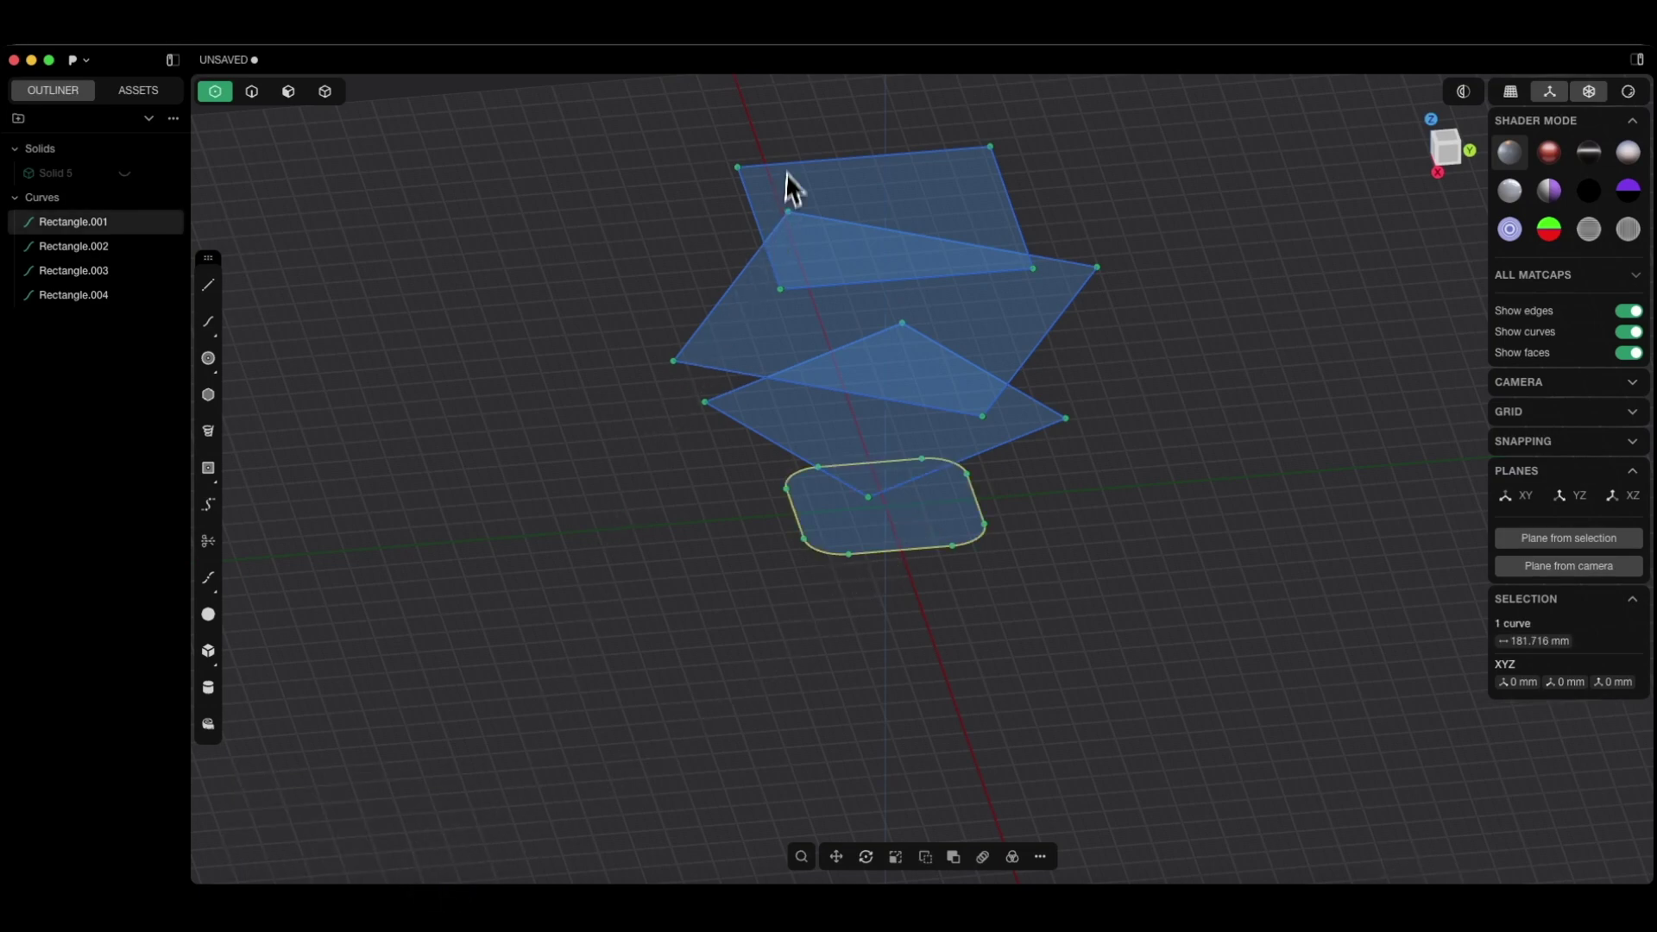
left_click(738, 167)
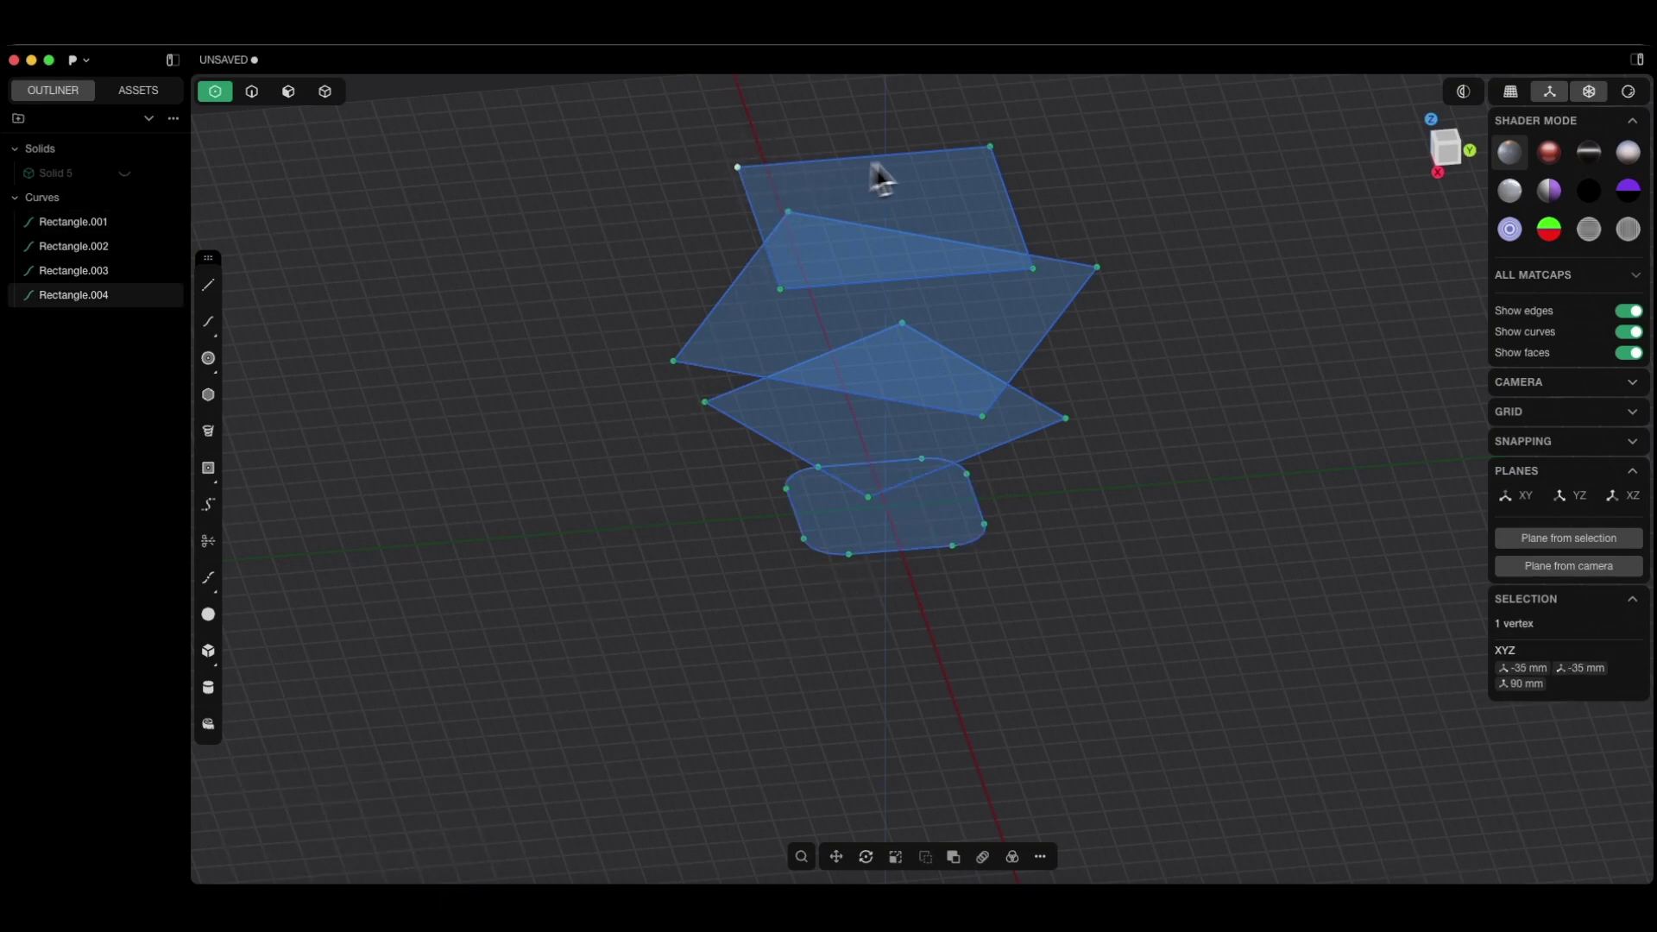
left_click(990, 149, "shift")
left_click(1033, 269, "shift")
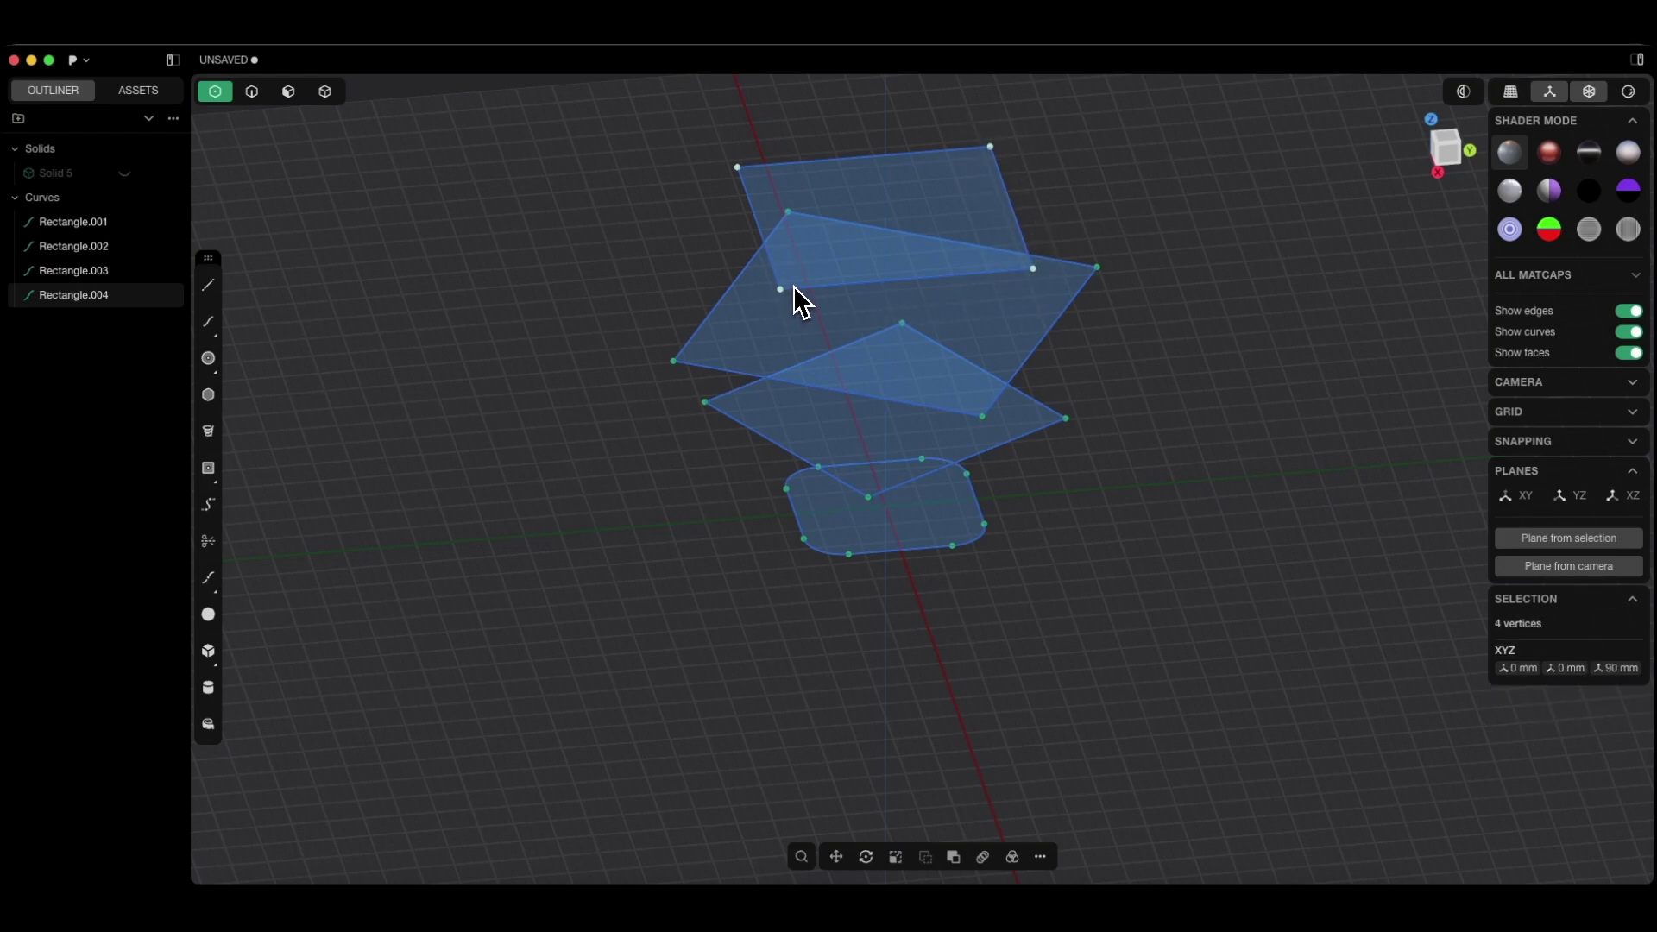
- Fillet the top rectangle's corners to 17.45 mm and return to region selection
key("b")
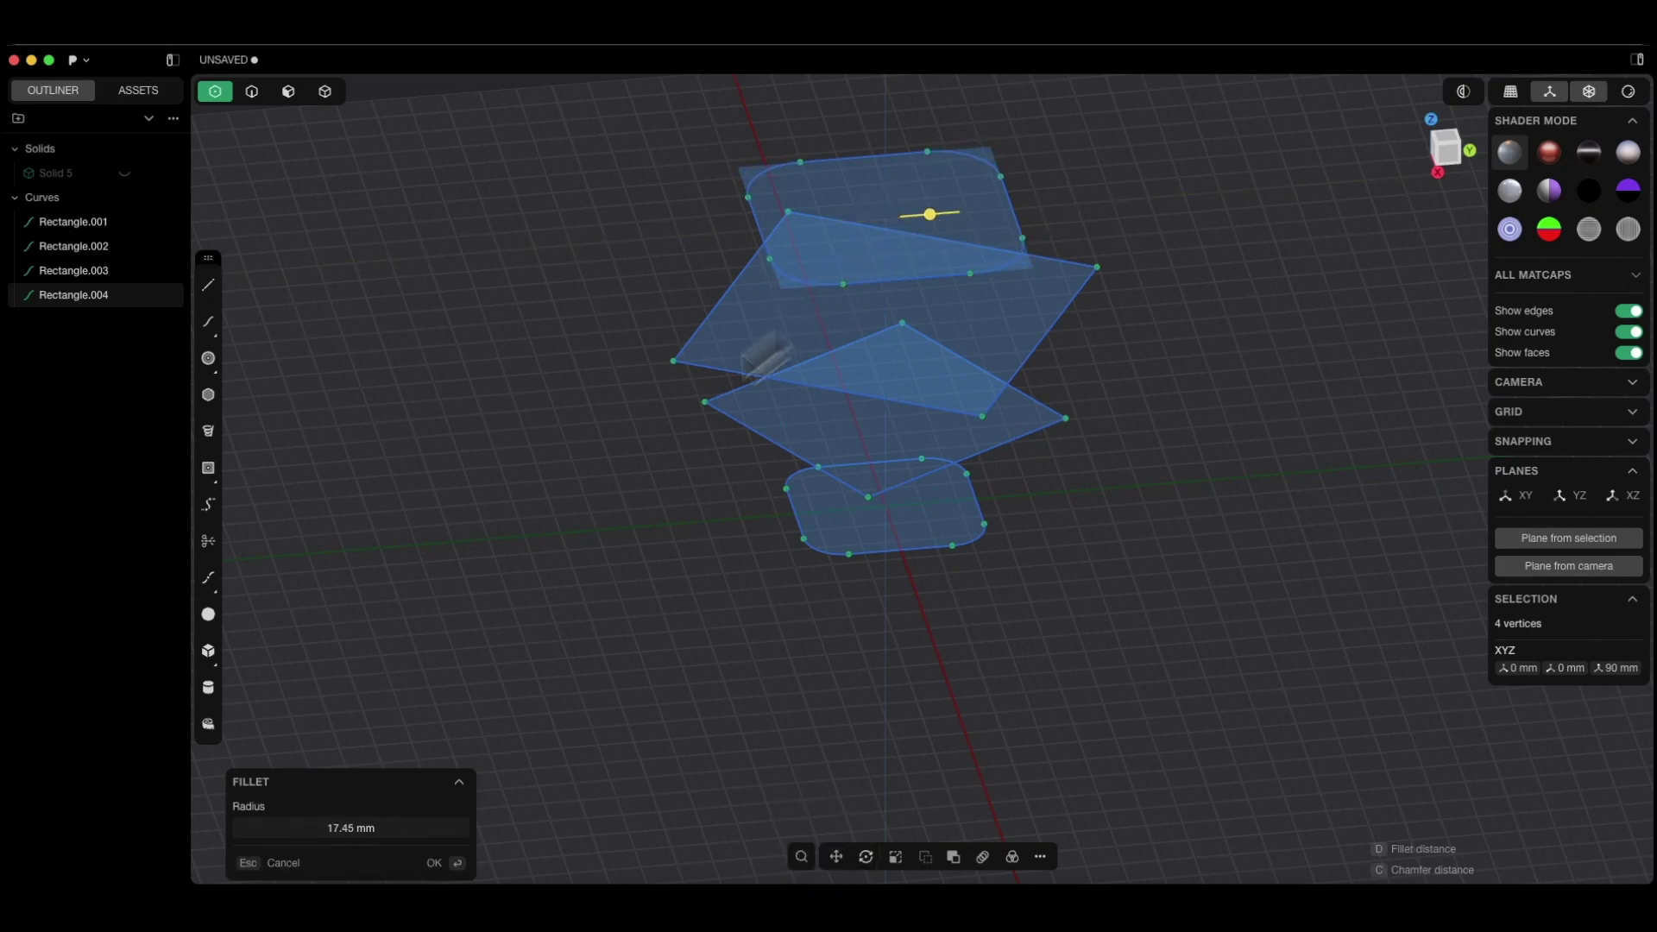
left_click(438, 864)
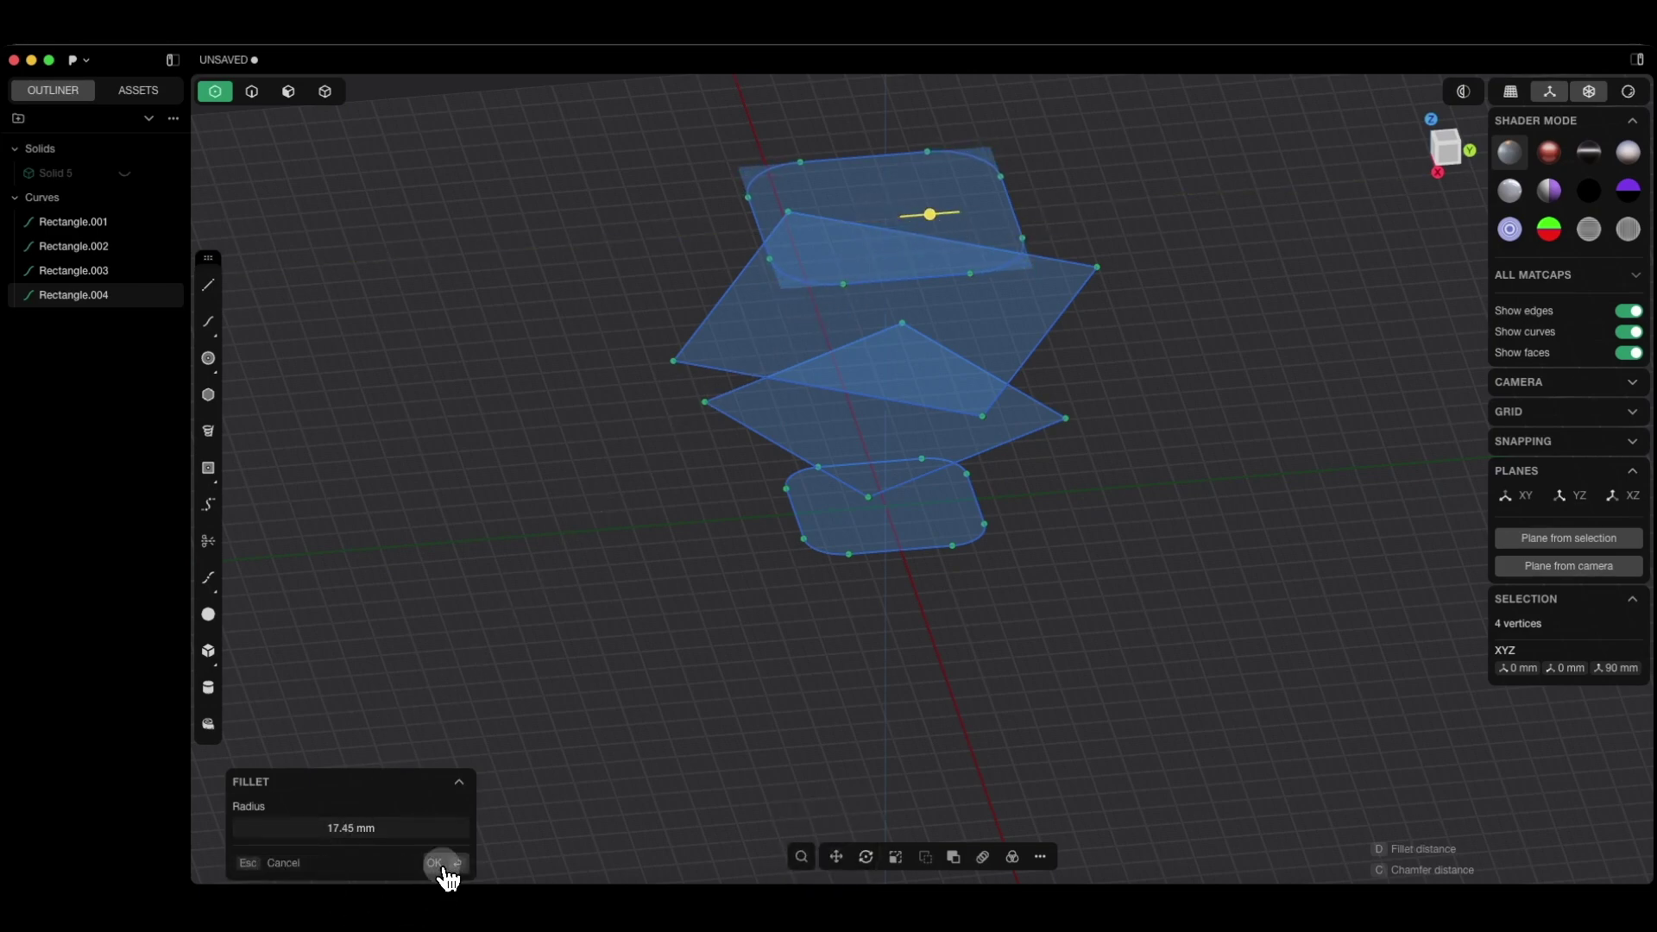
left_click(594, 669)
left_click(288, 93)
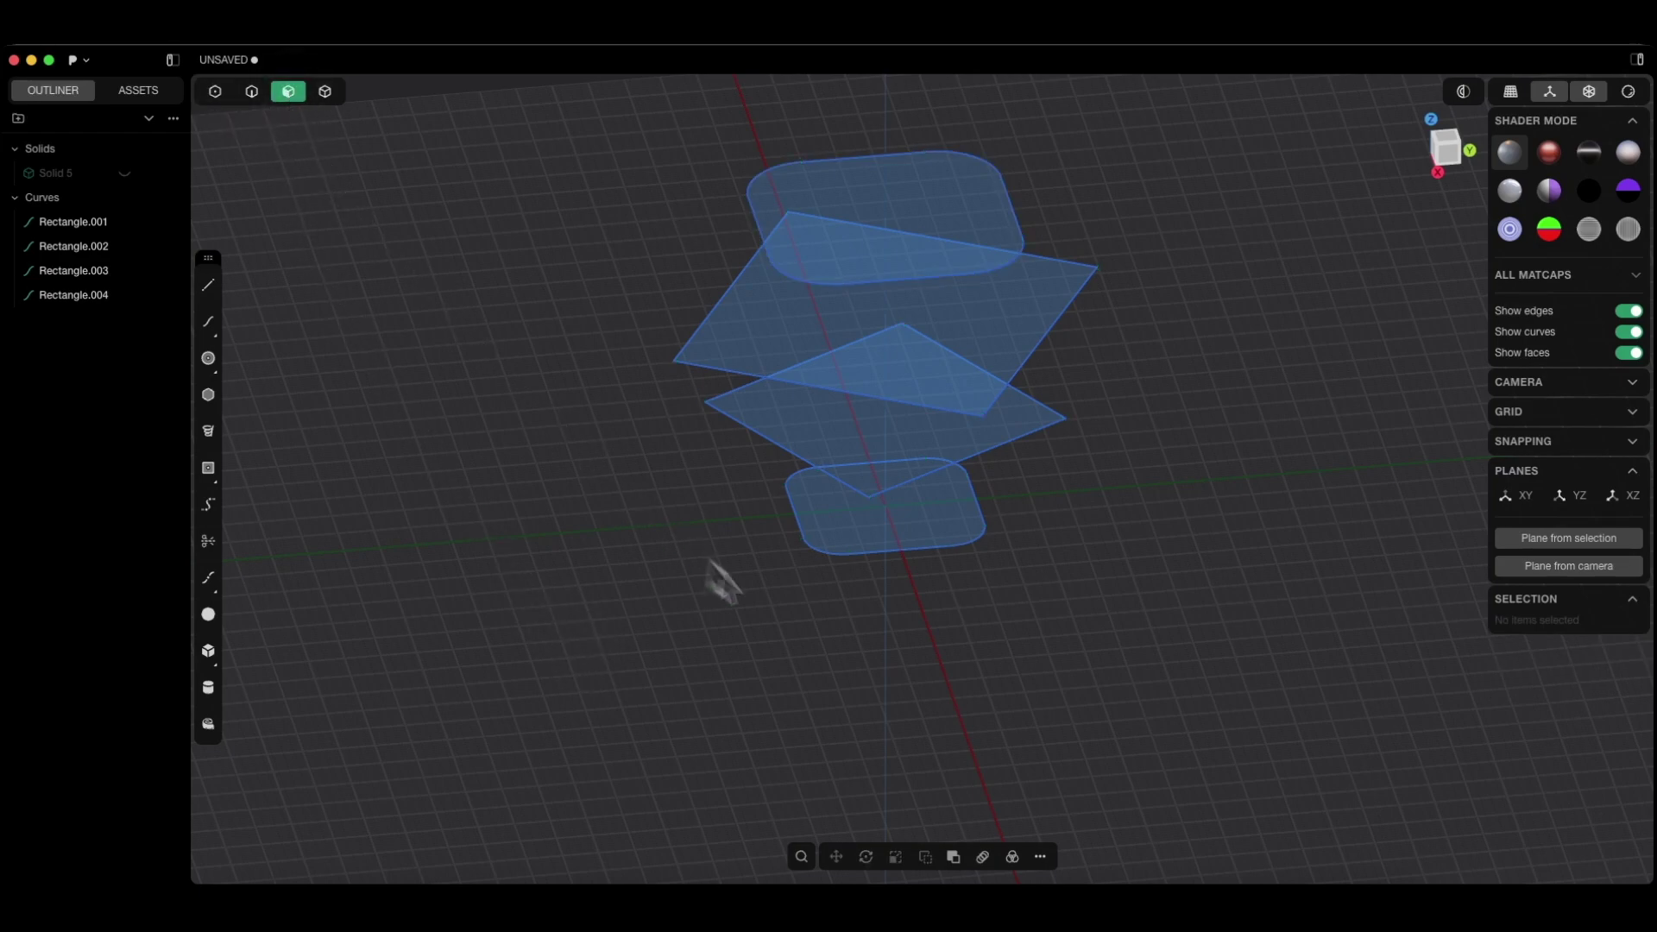
- Loft the bottom rounded, diamond, tilted quad and top rounded profiles into Solid 6, then hide the curves
left_click(832, 547)
key("e")
left_click(783, 427, "shift")
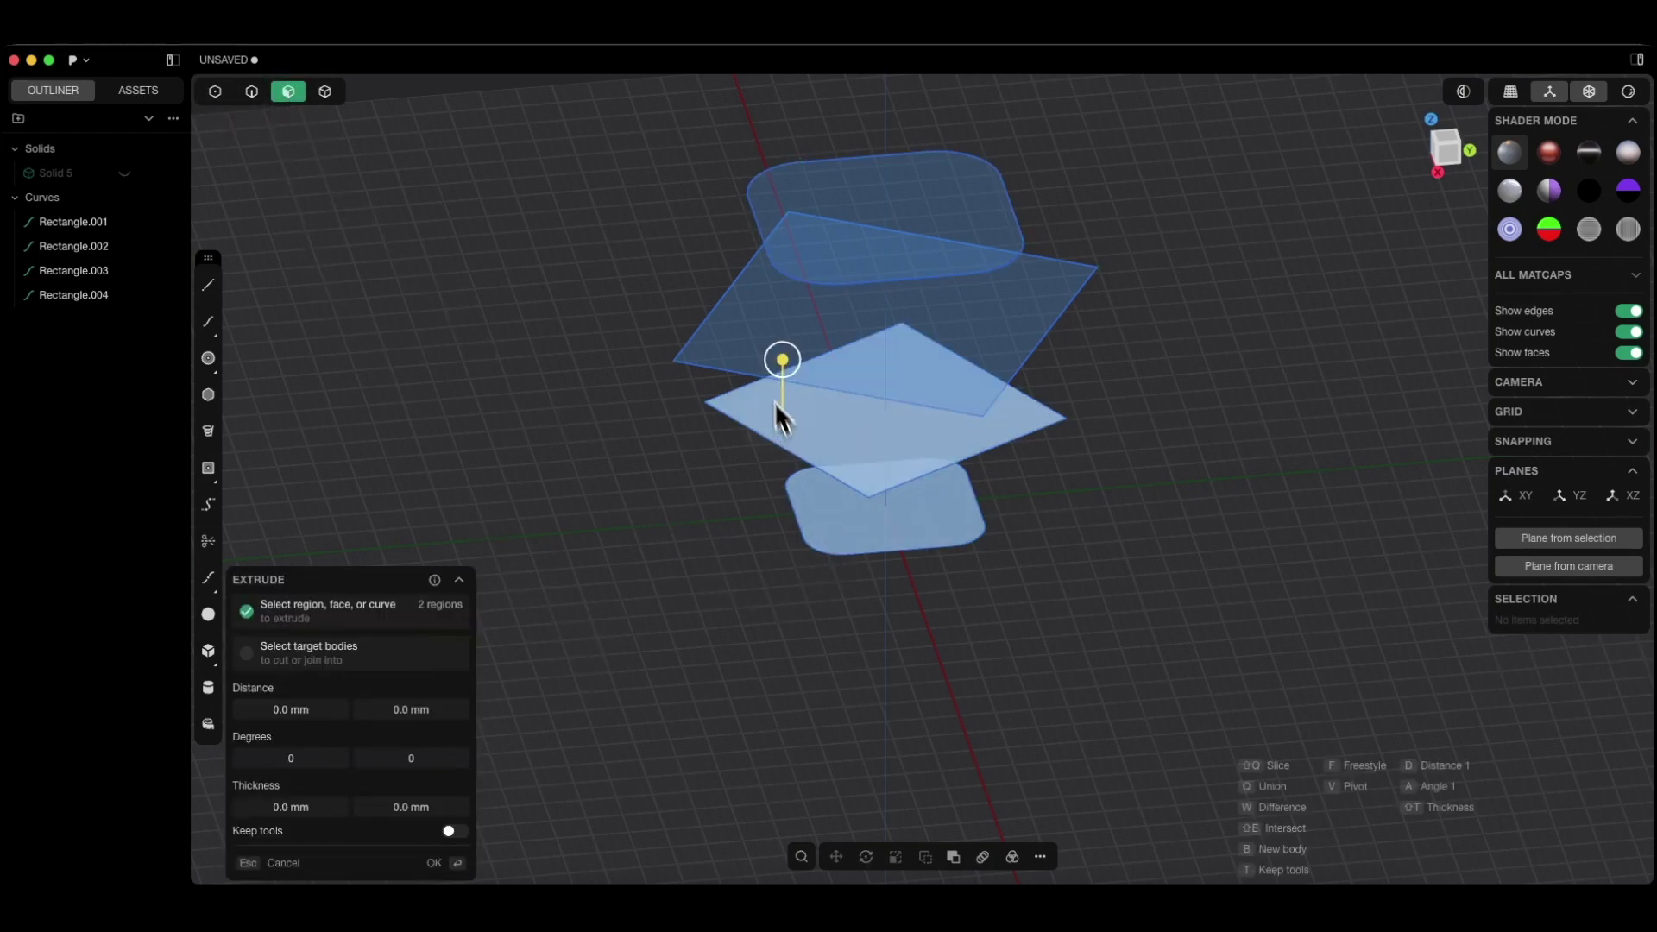
left_click(749, 335, "shift")
left_click(787, 207, "shift")
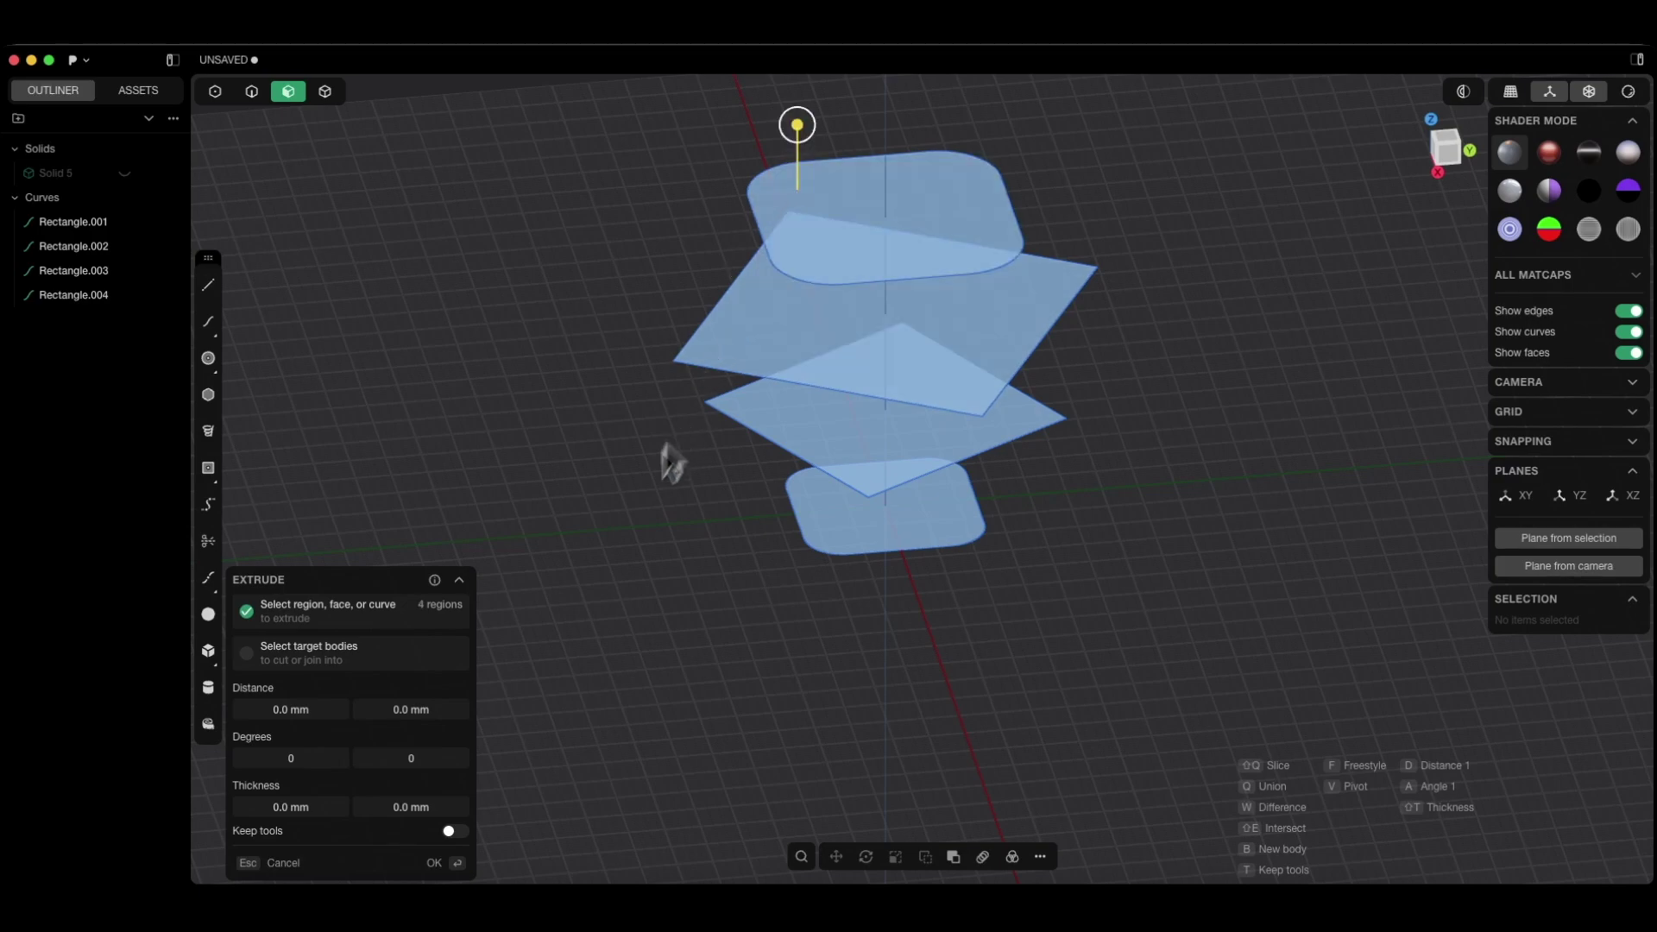
key("l")
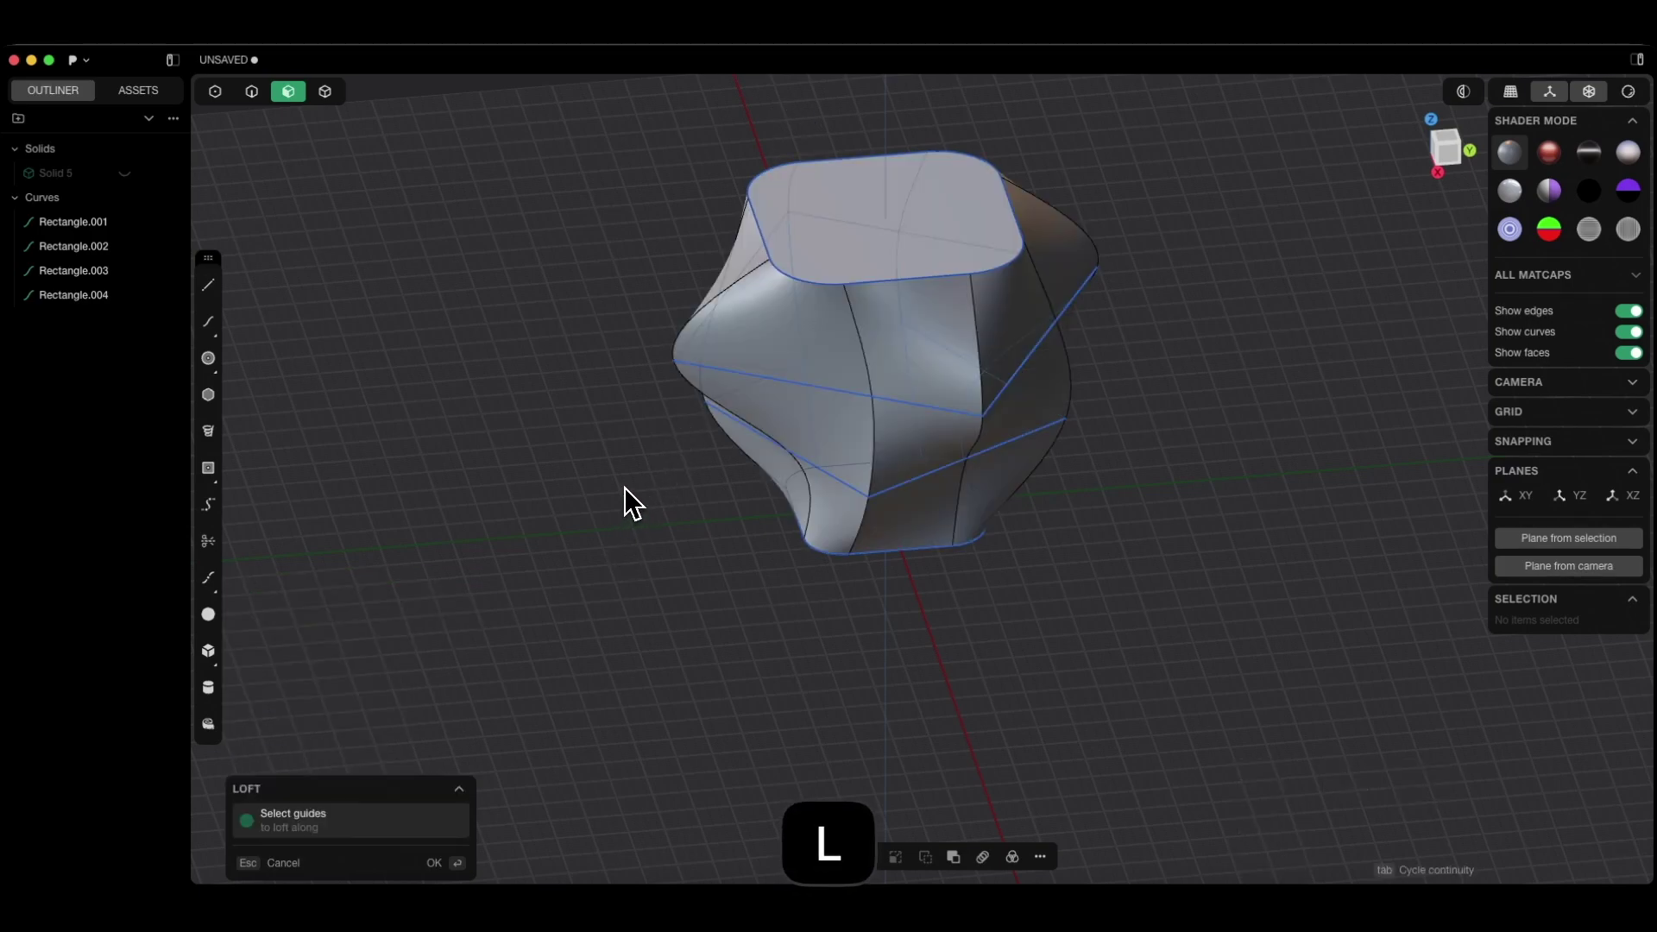
left_click(453, 863)
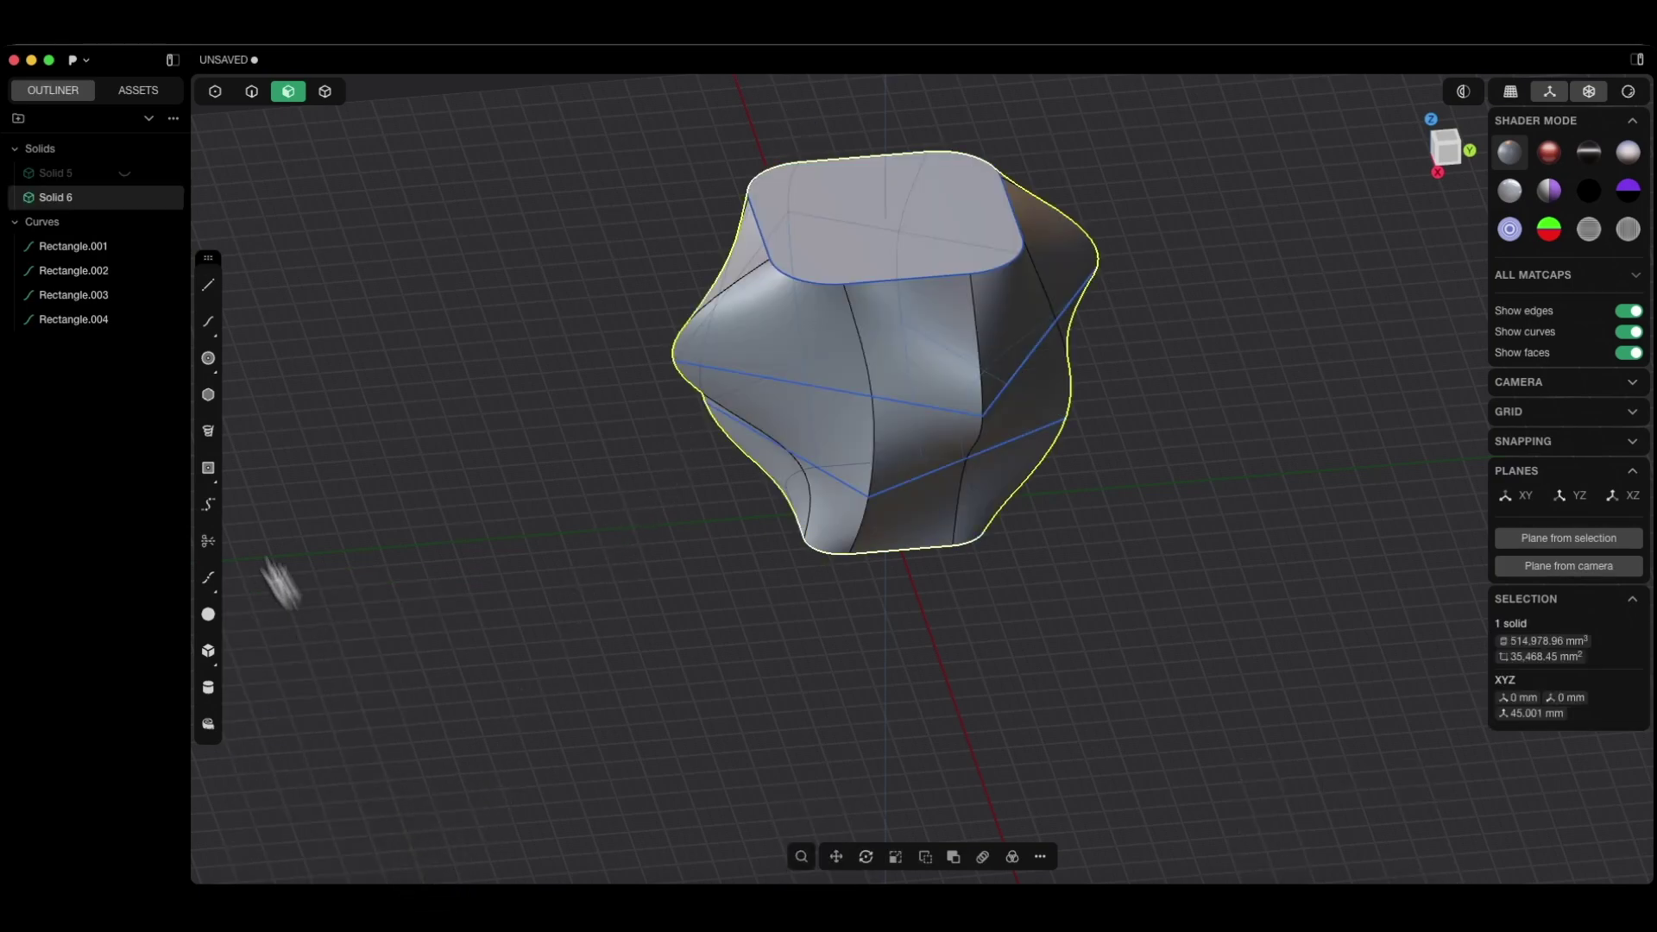
left_click(126, 247)
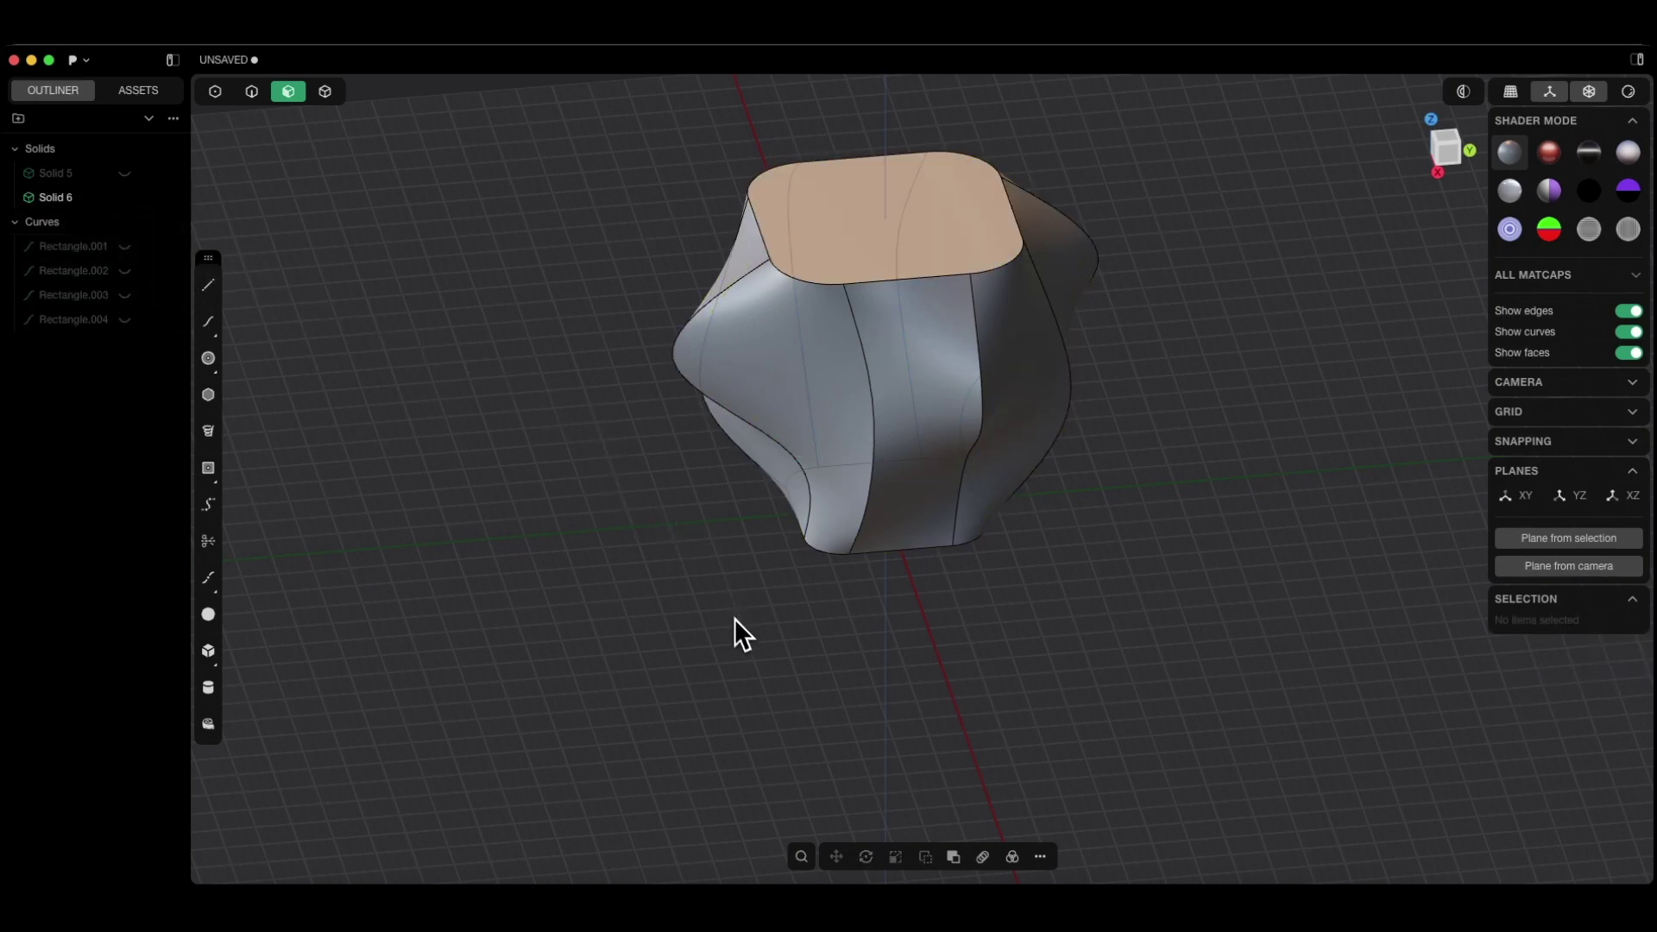
- Hollow Solid 6 through its top face with a -2 mm thickness
mouse_move(746, 626)
middle_mouse_down()
mouse_move(832, 595)
mouse_move(705, 621)
mouse_move(751, 651)
middle_mouse_up()
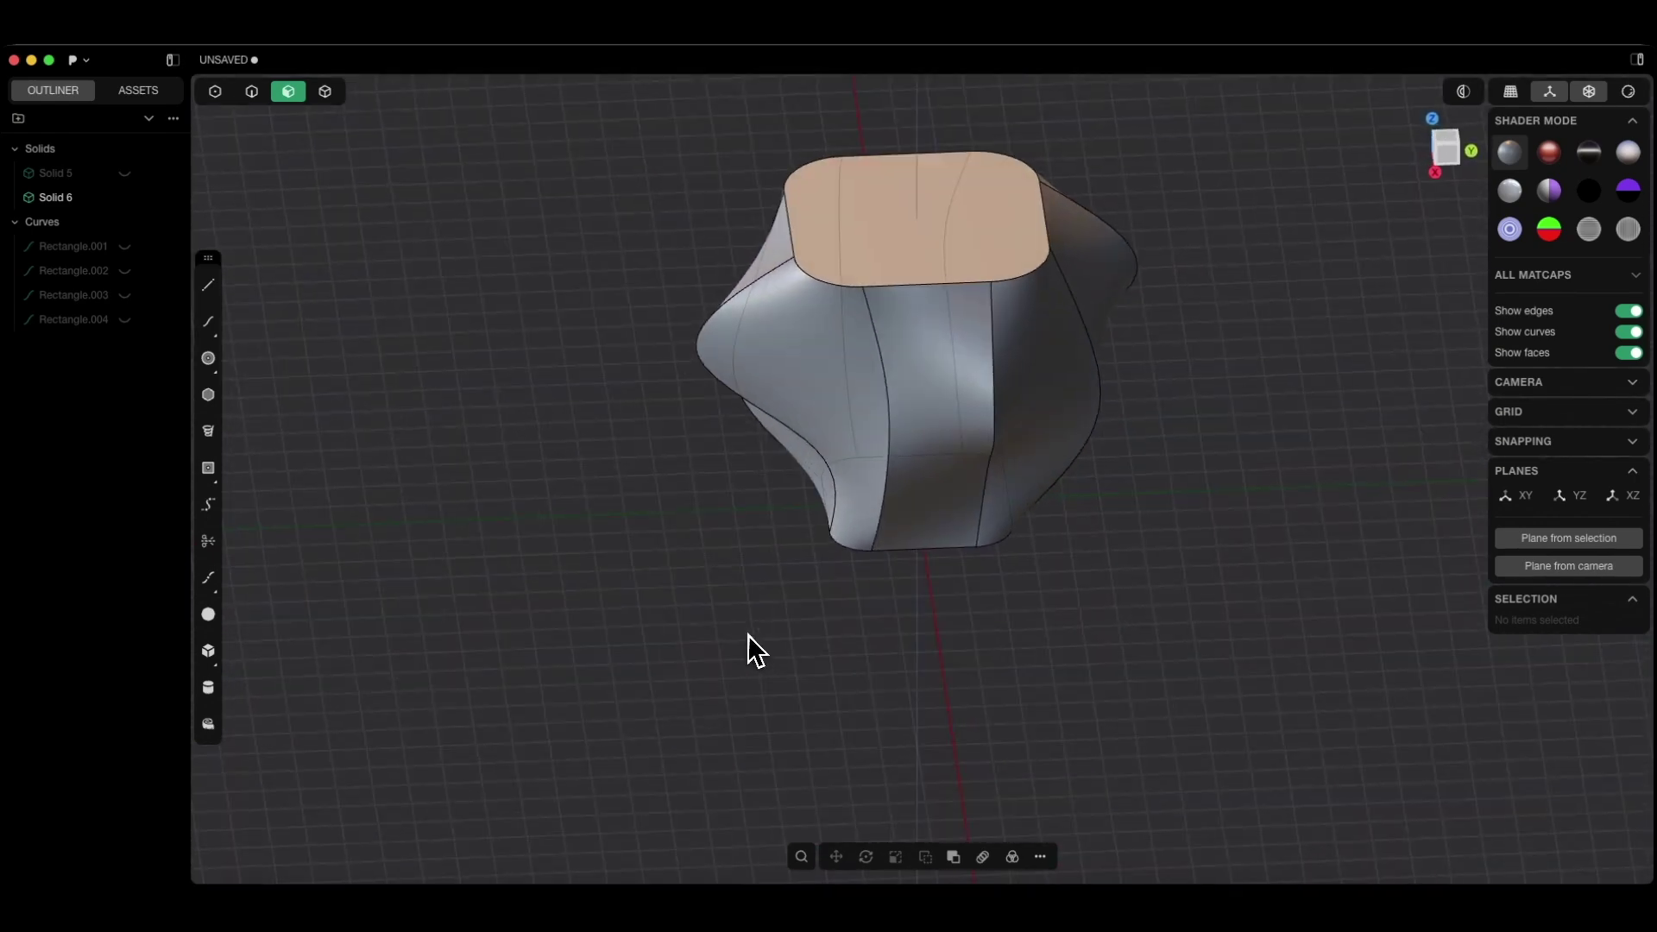
left_click(892, 236)
left_click(1040, 856)
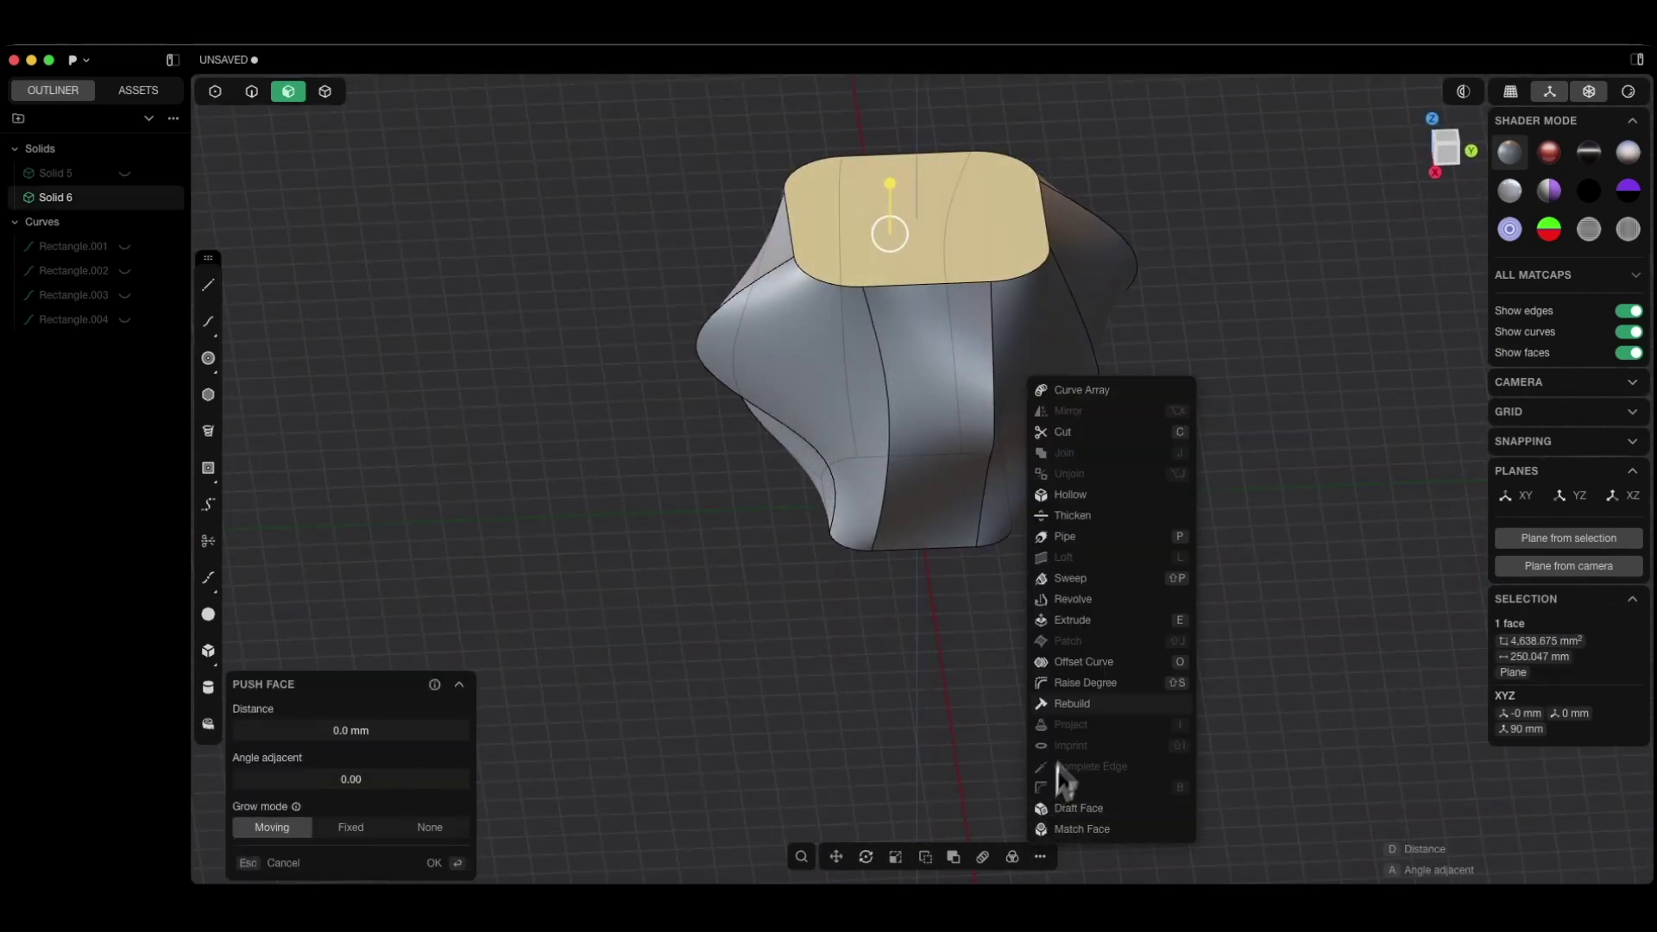
left_click(1074, 495)
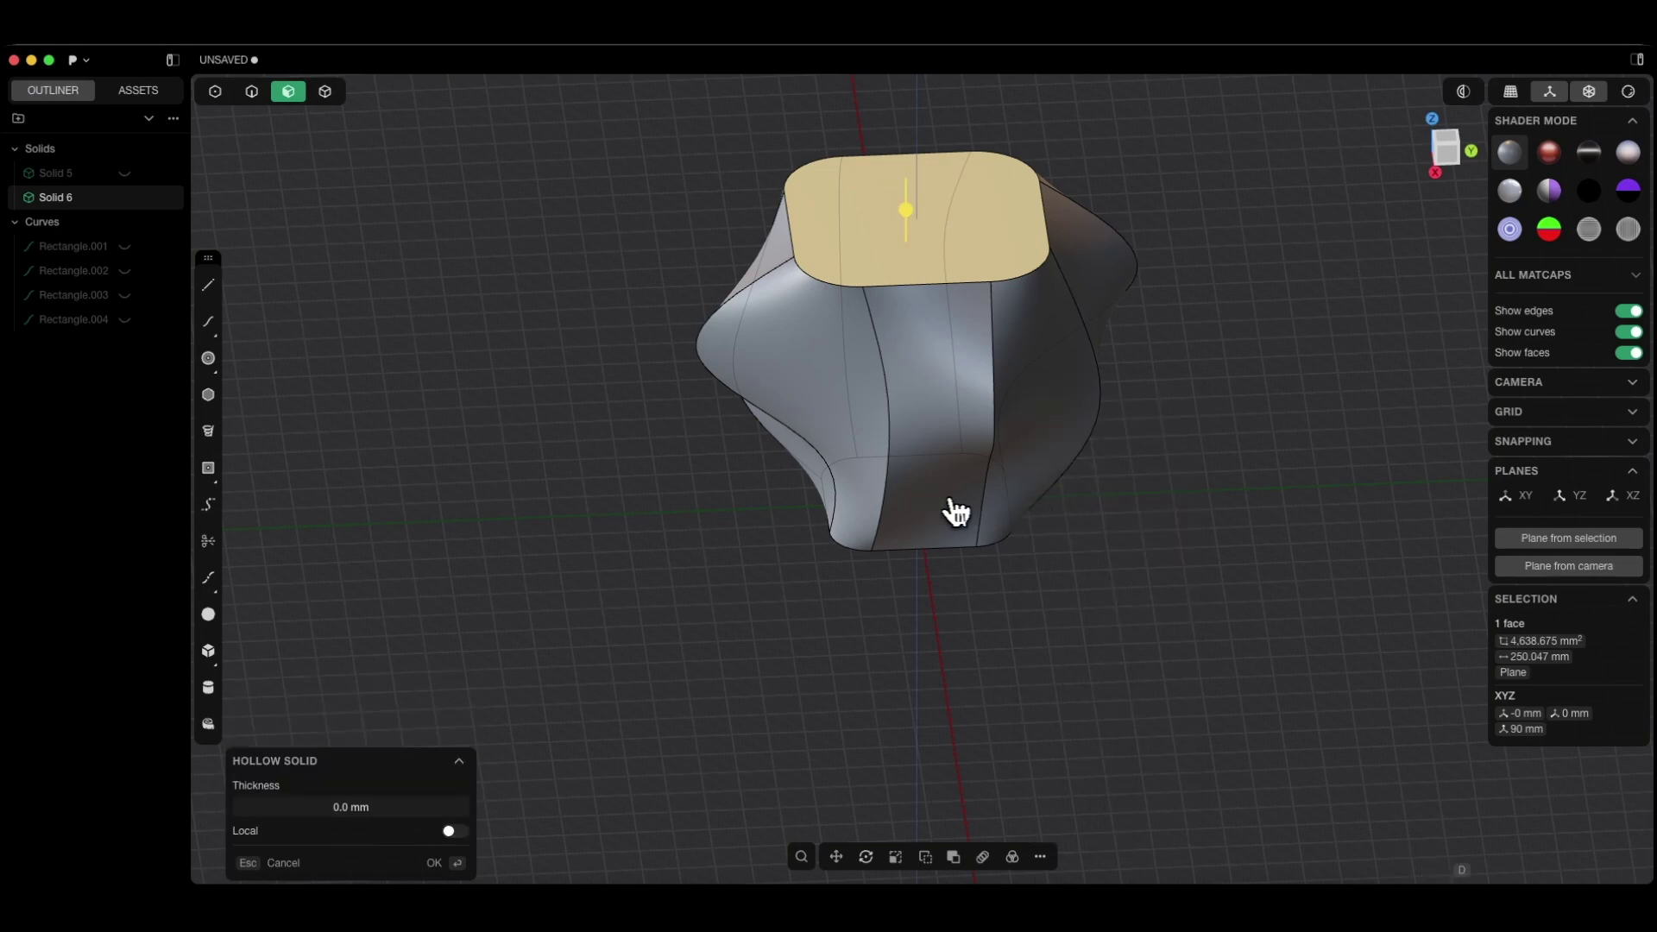
type("d-2")
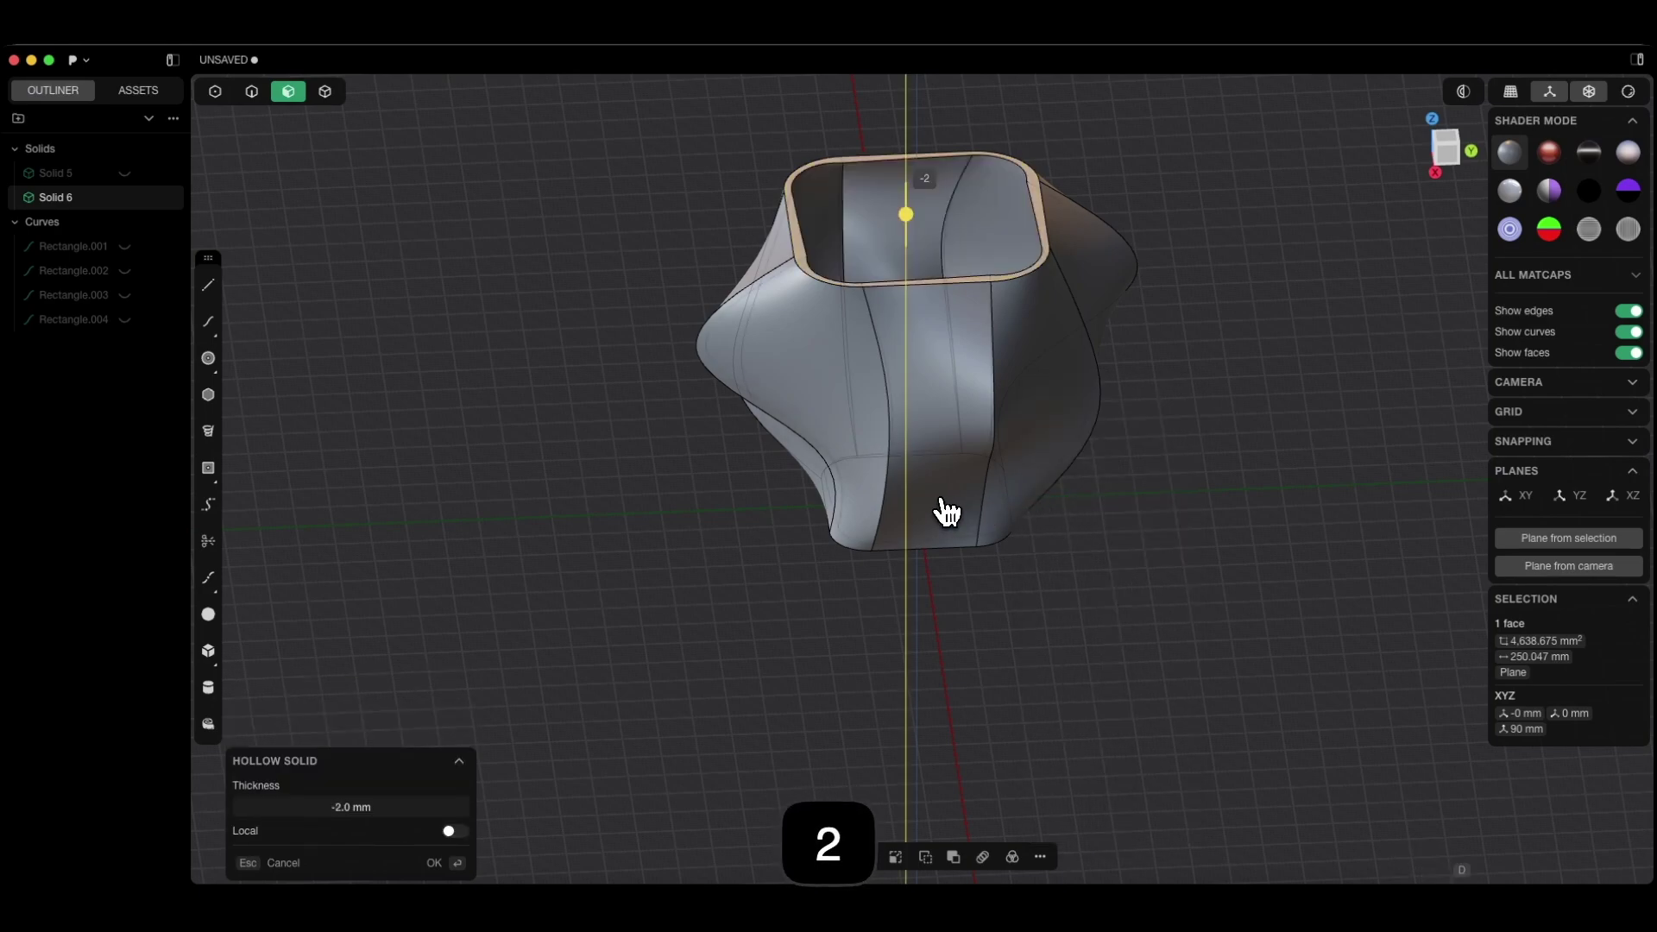
key("Return")
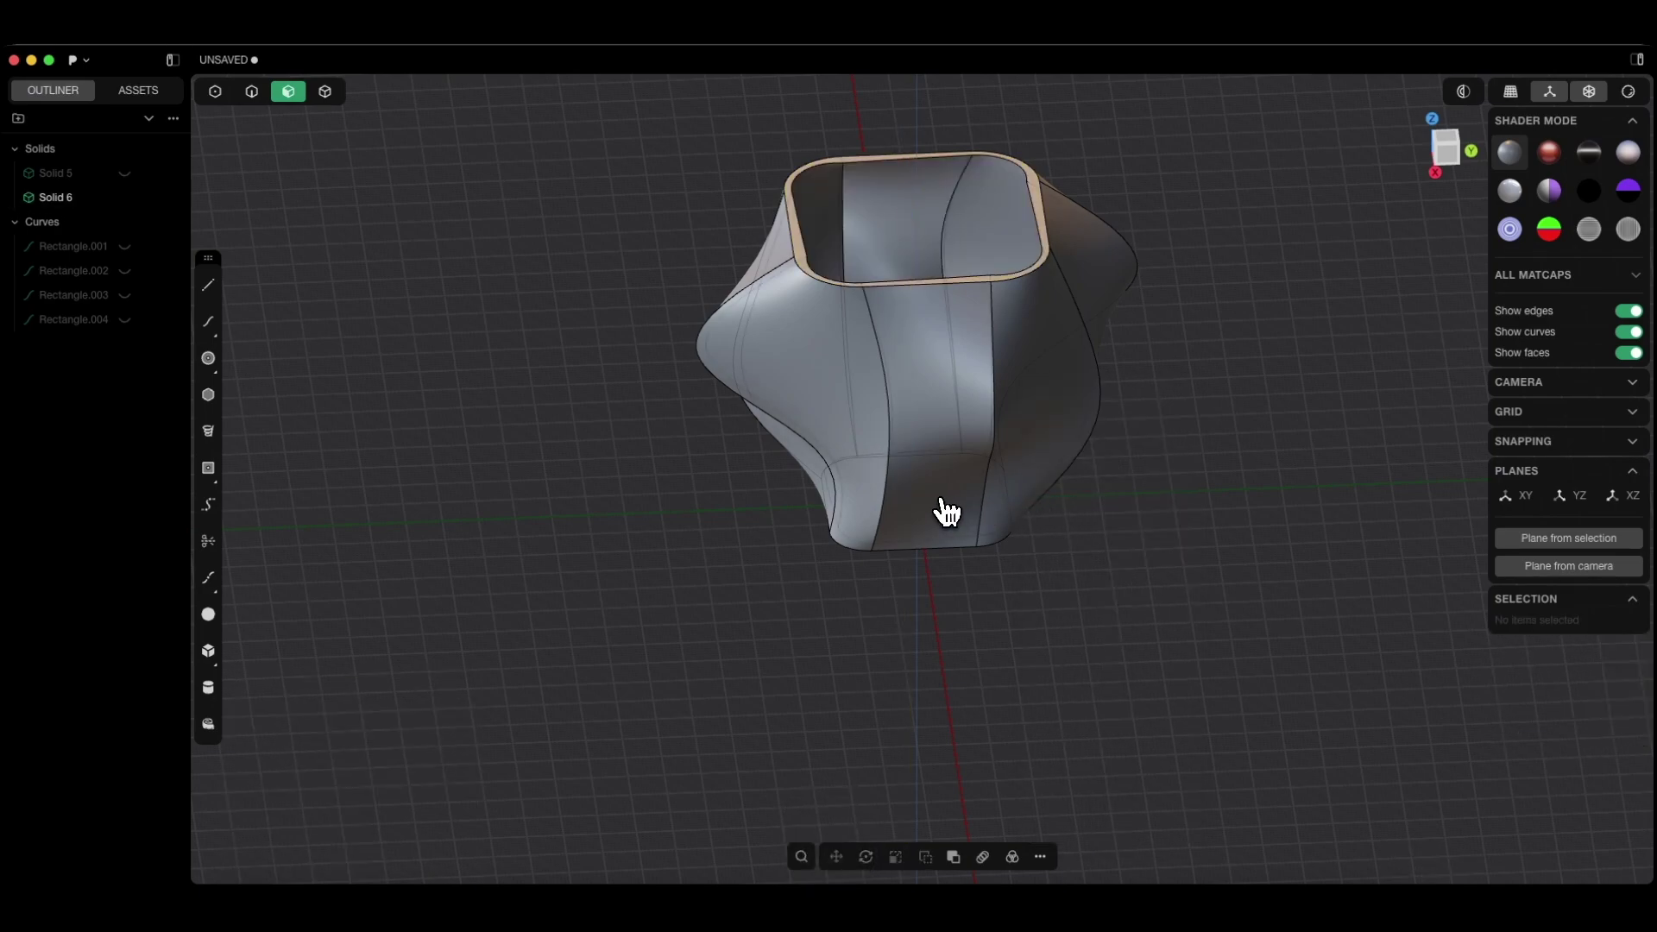
- Hide Solid 6, then show and select the four rectangle curves in vertex selection mode
middle_click_drag(704, 613, 1035, 481)
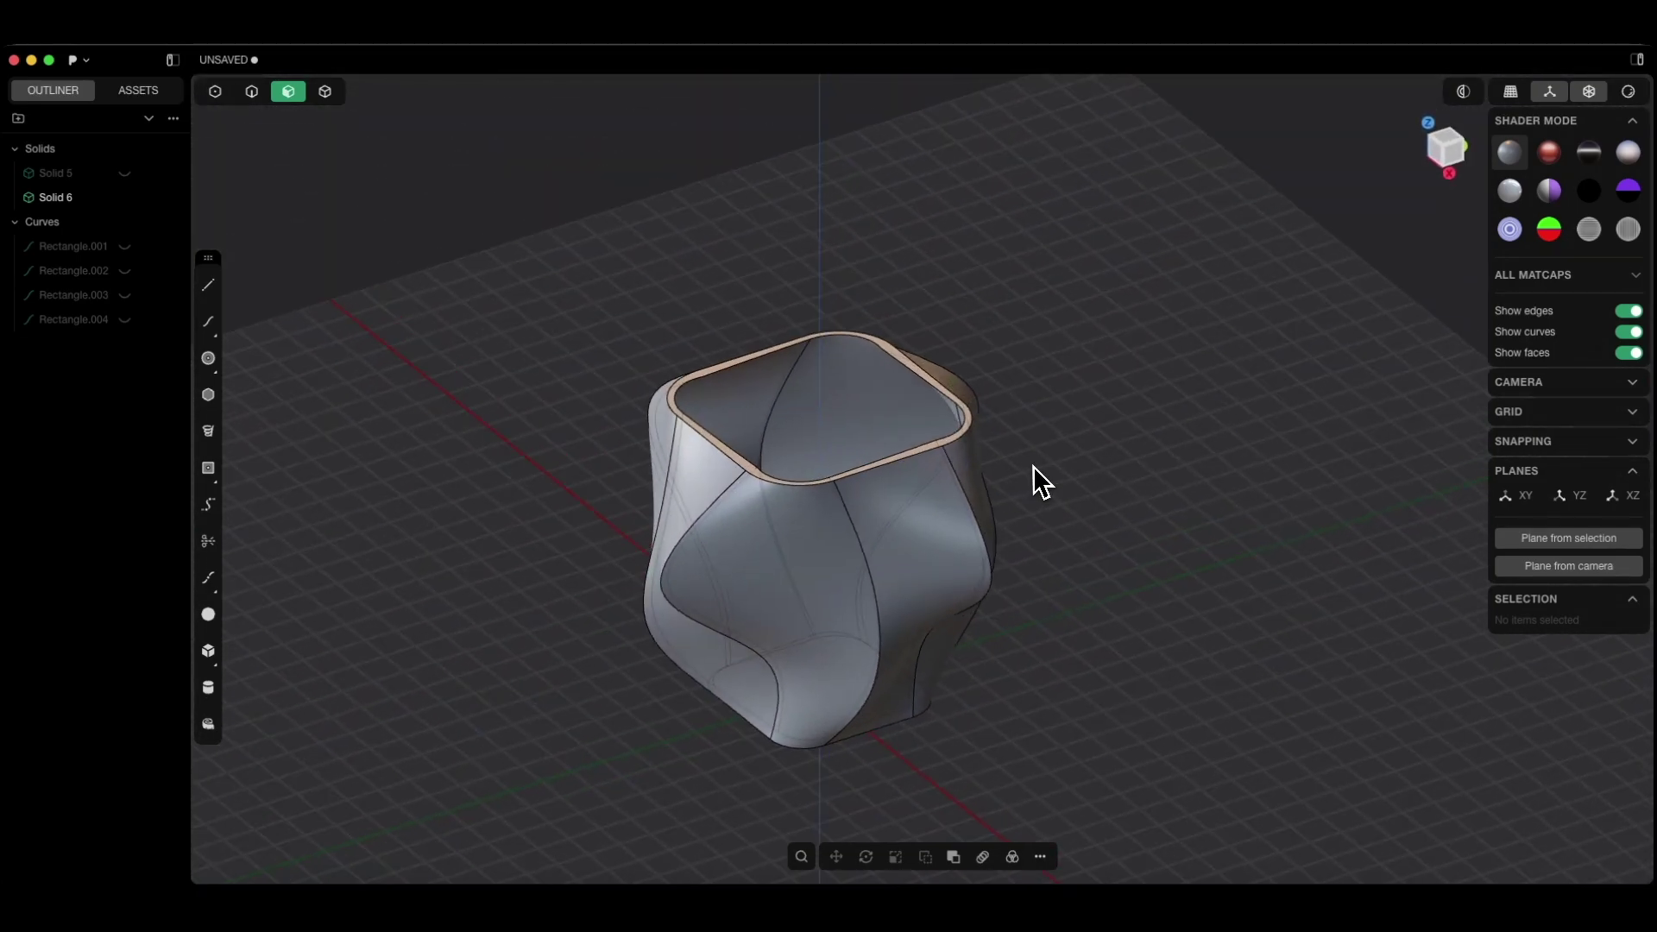
left_click(124, 199)
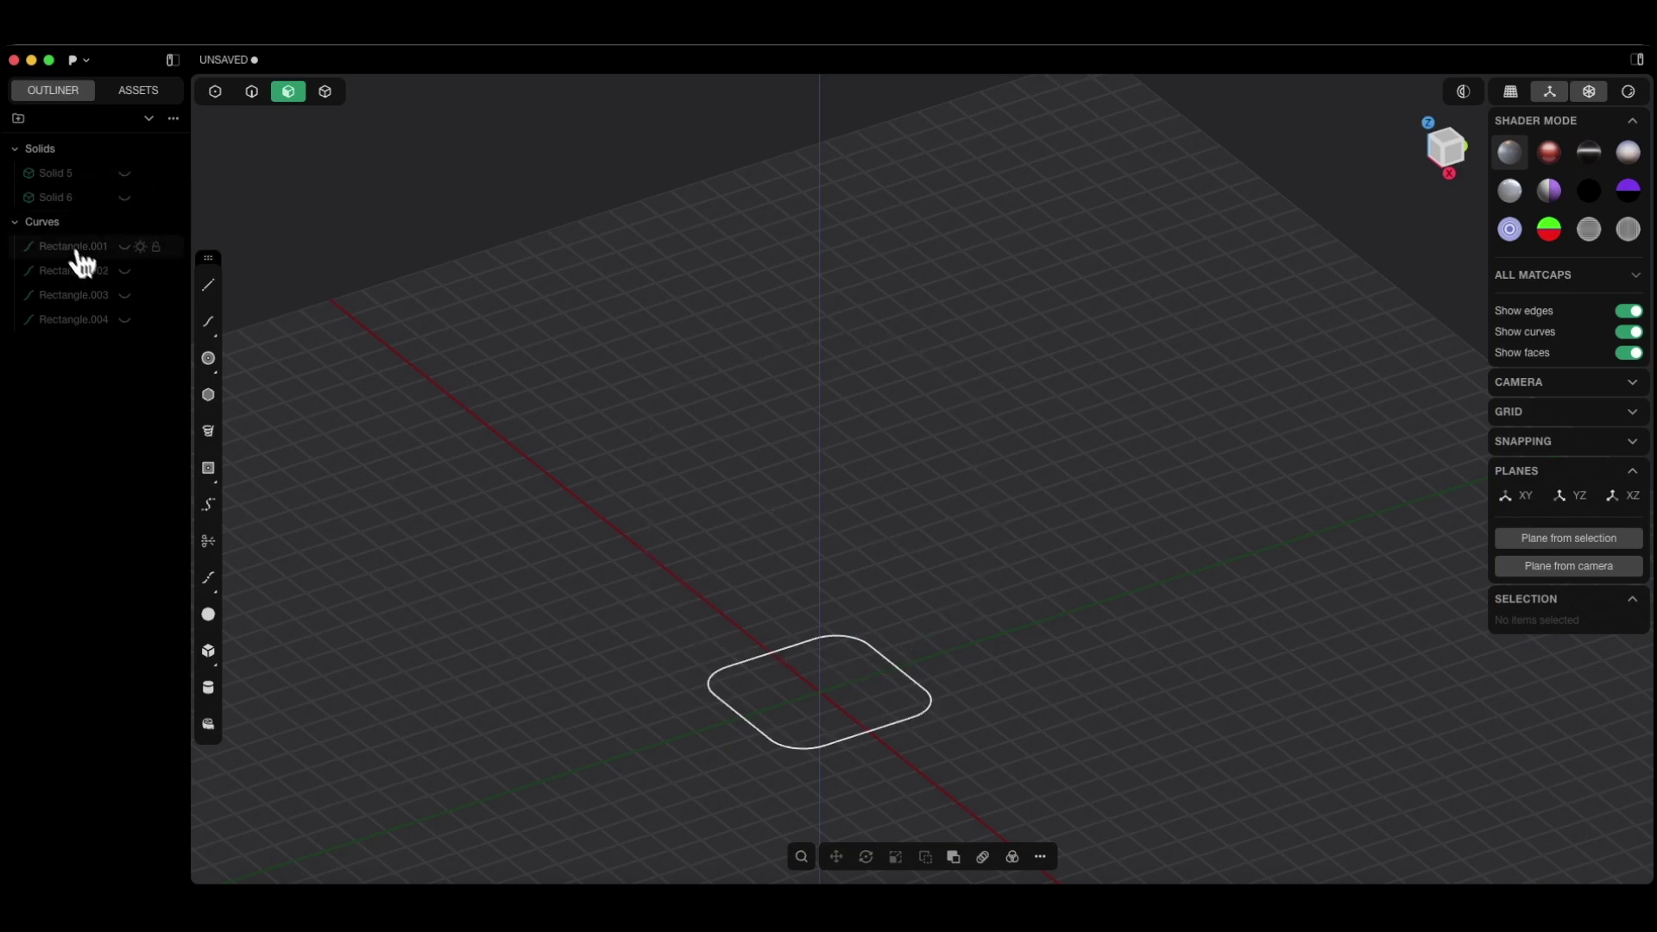
left_click(50, 223)
left_click(125, 250)
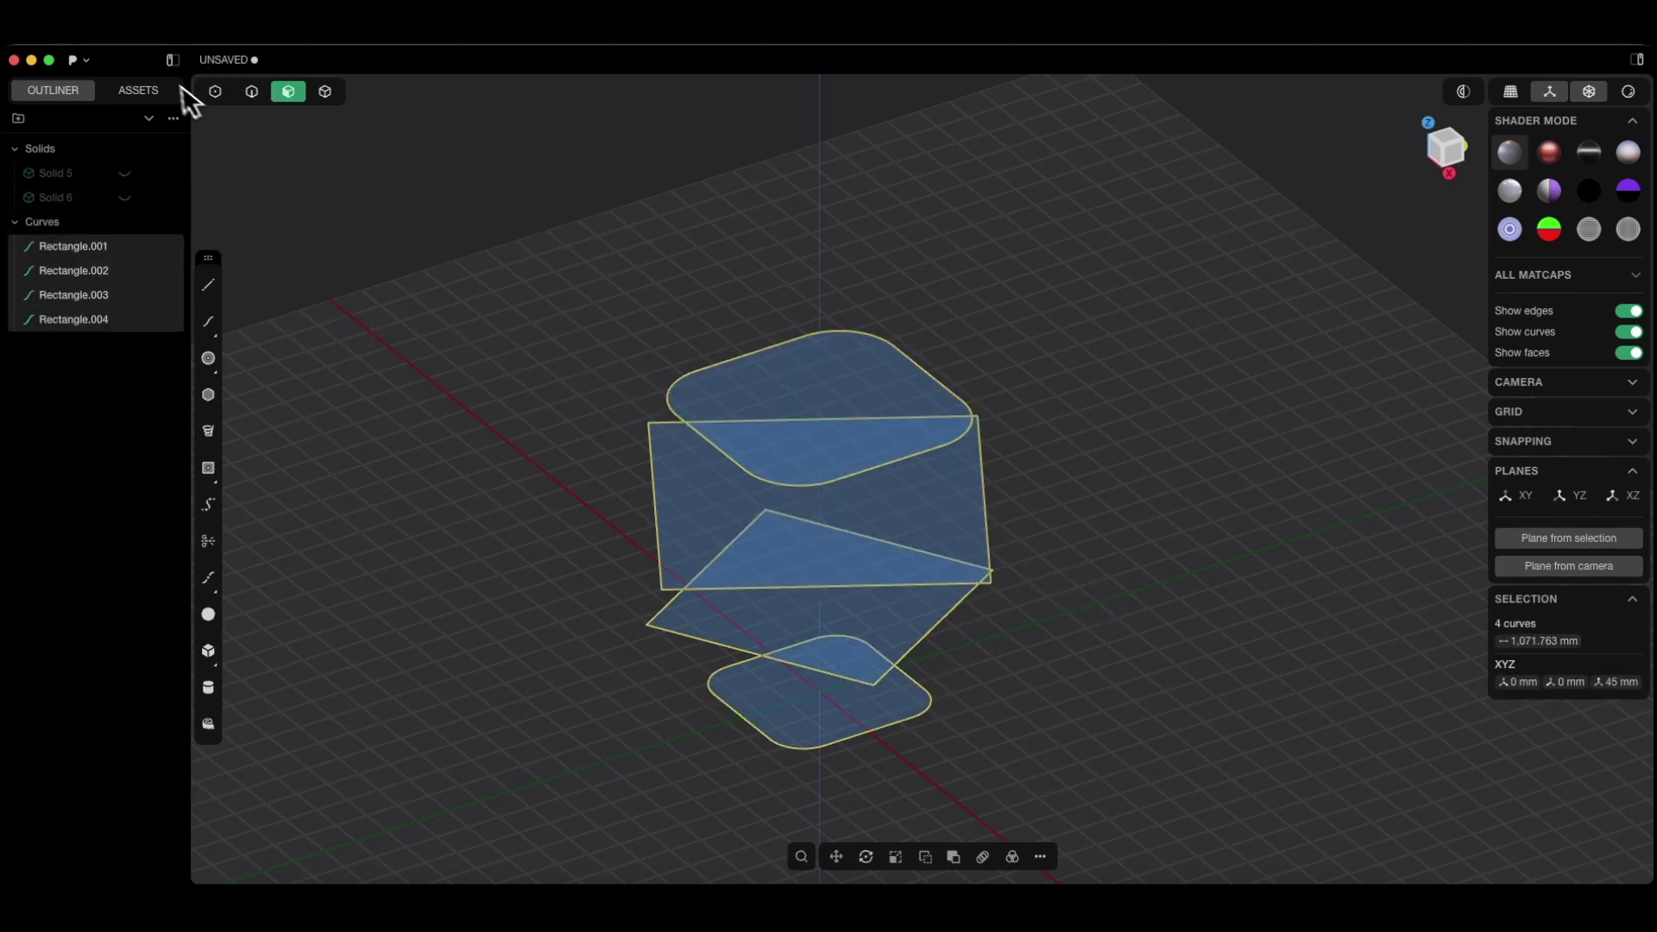
left_click(215, 91)
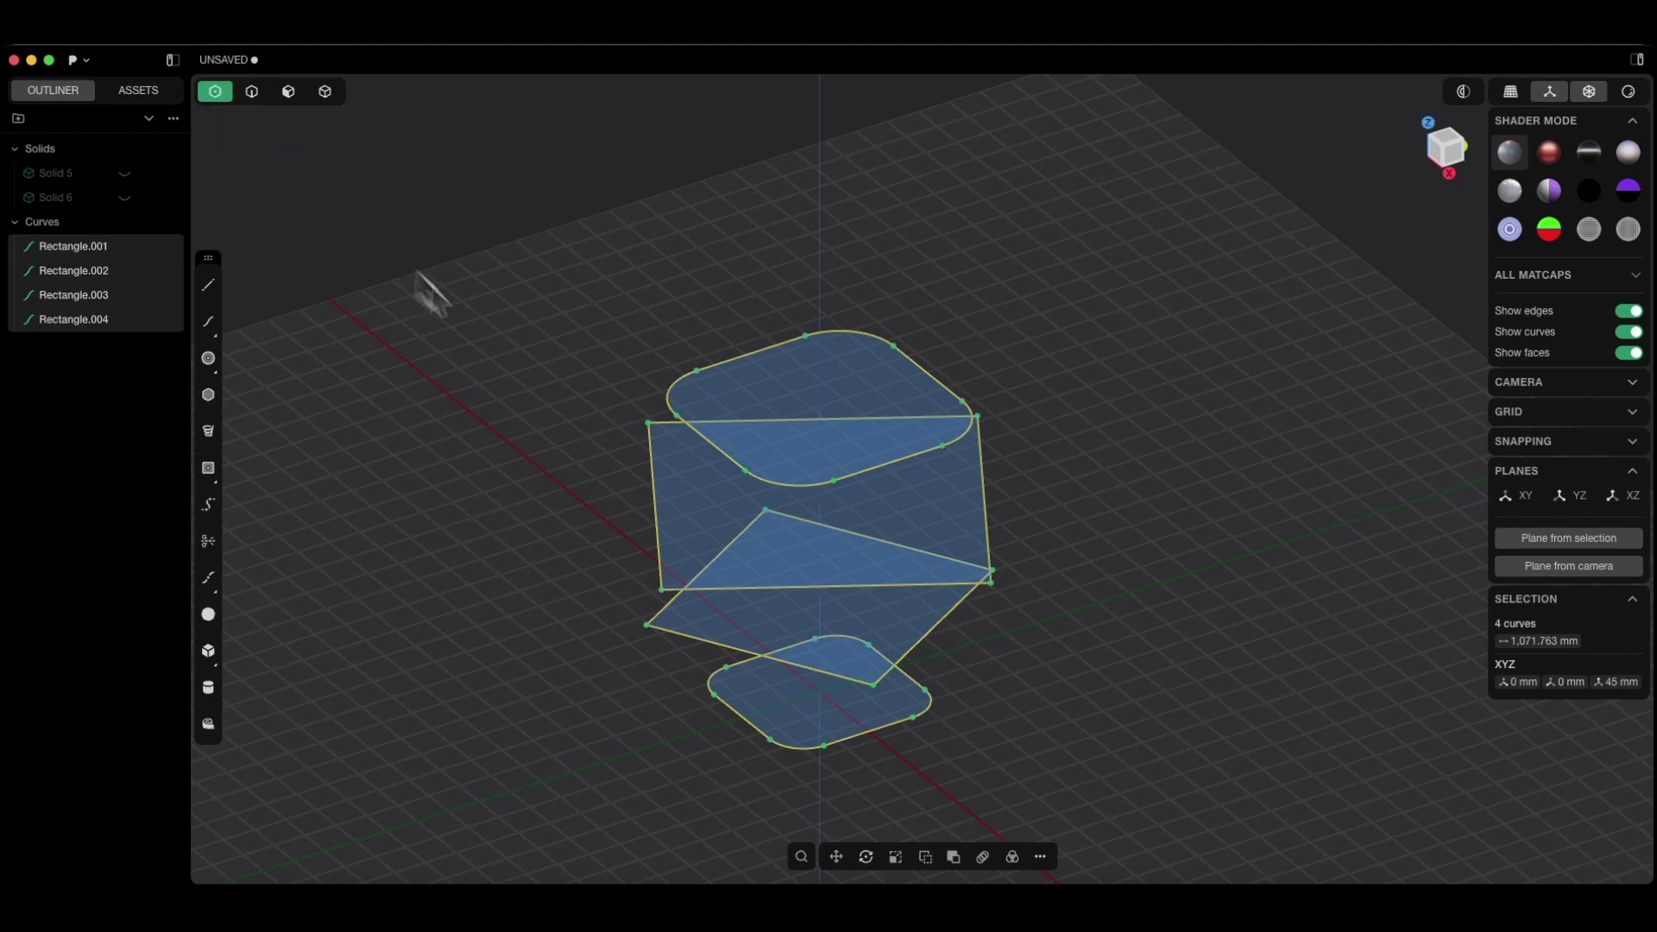
- Fillet the four corners of Rectangle.002 to round its sharp corners
left_click(646, 625)
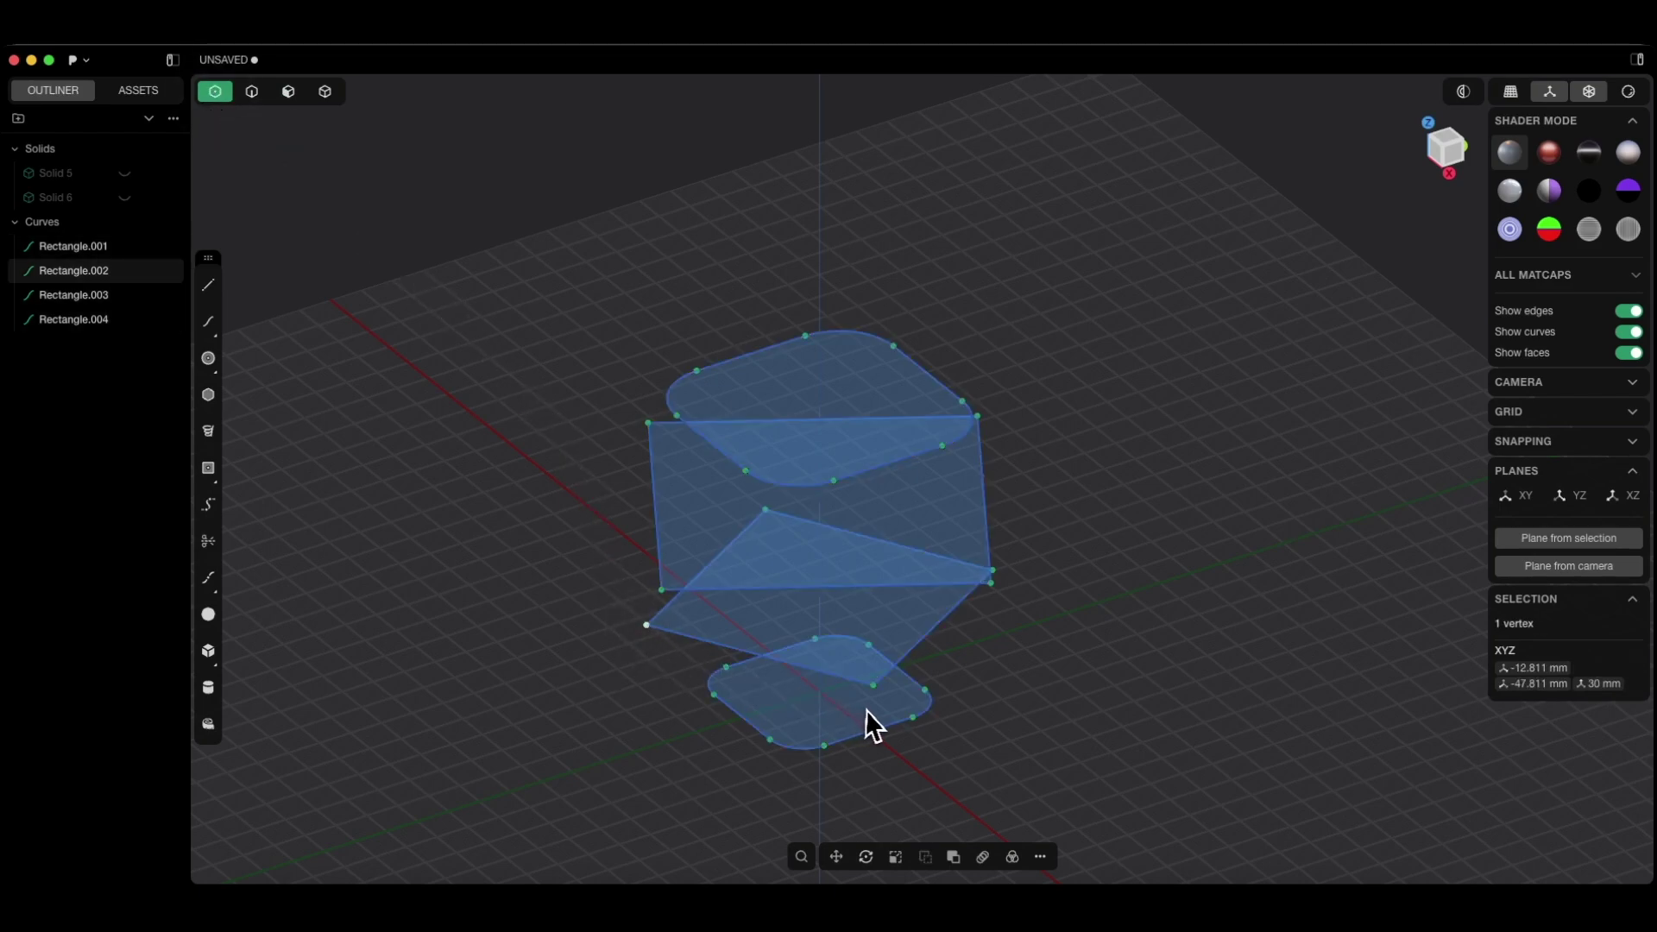
left_click(874, 686, "shift")
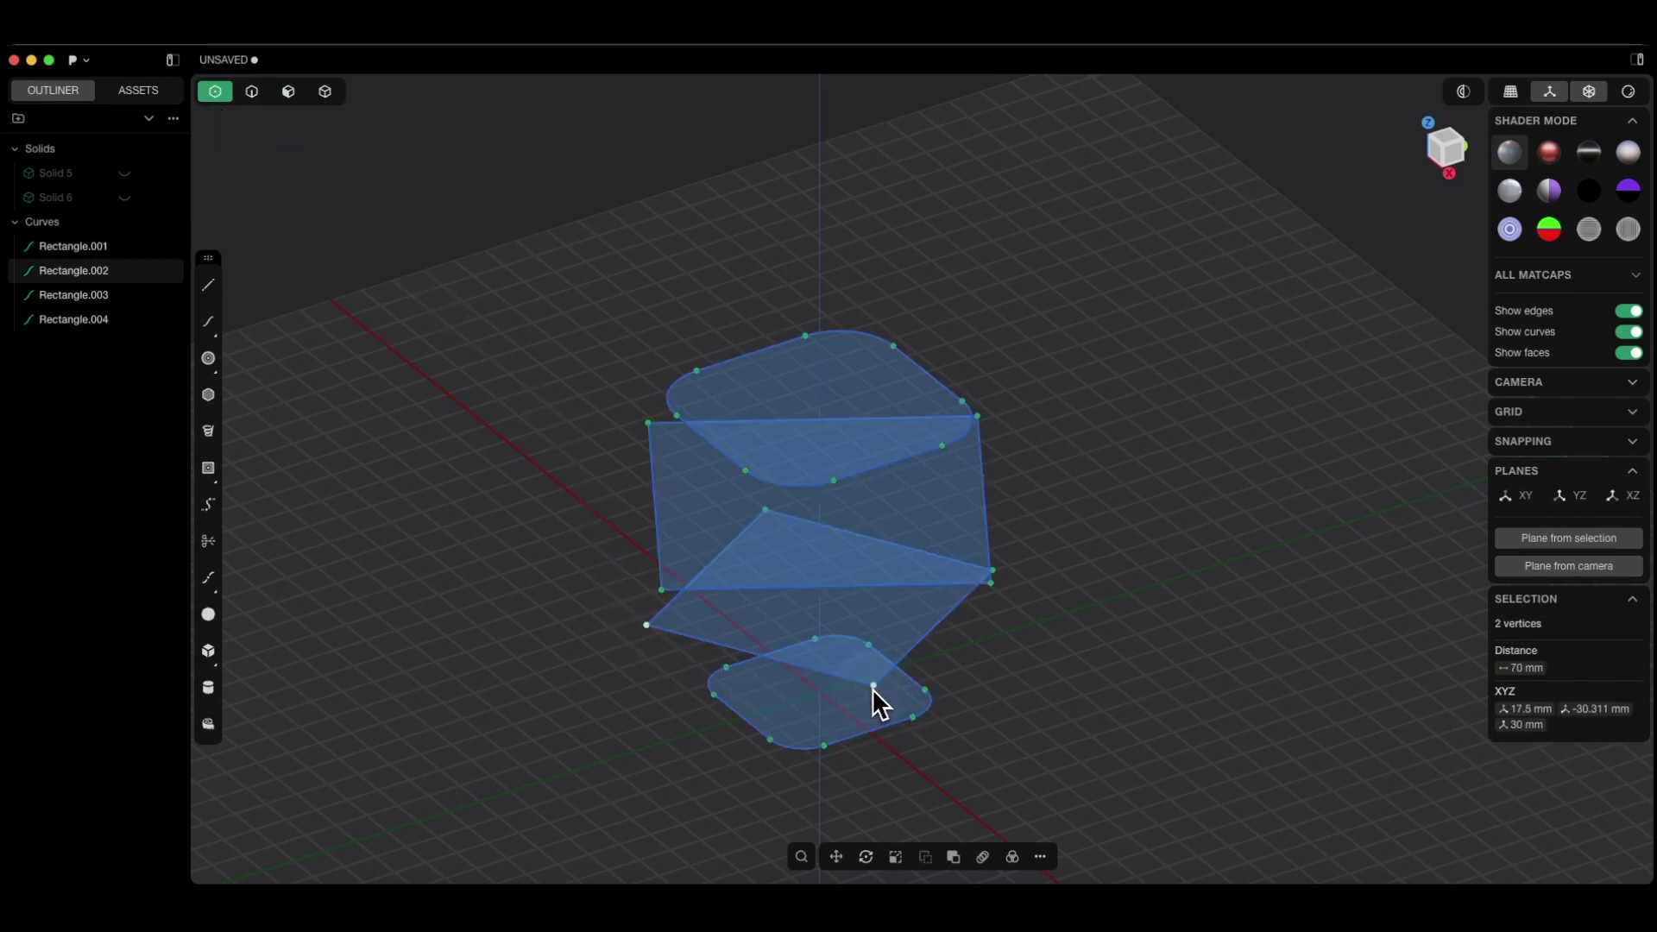
left_click(992, 573, "shift")
left_click(766, 510, "shift")
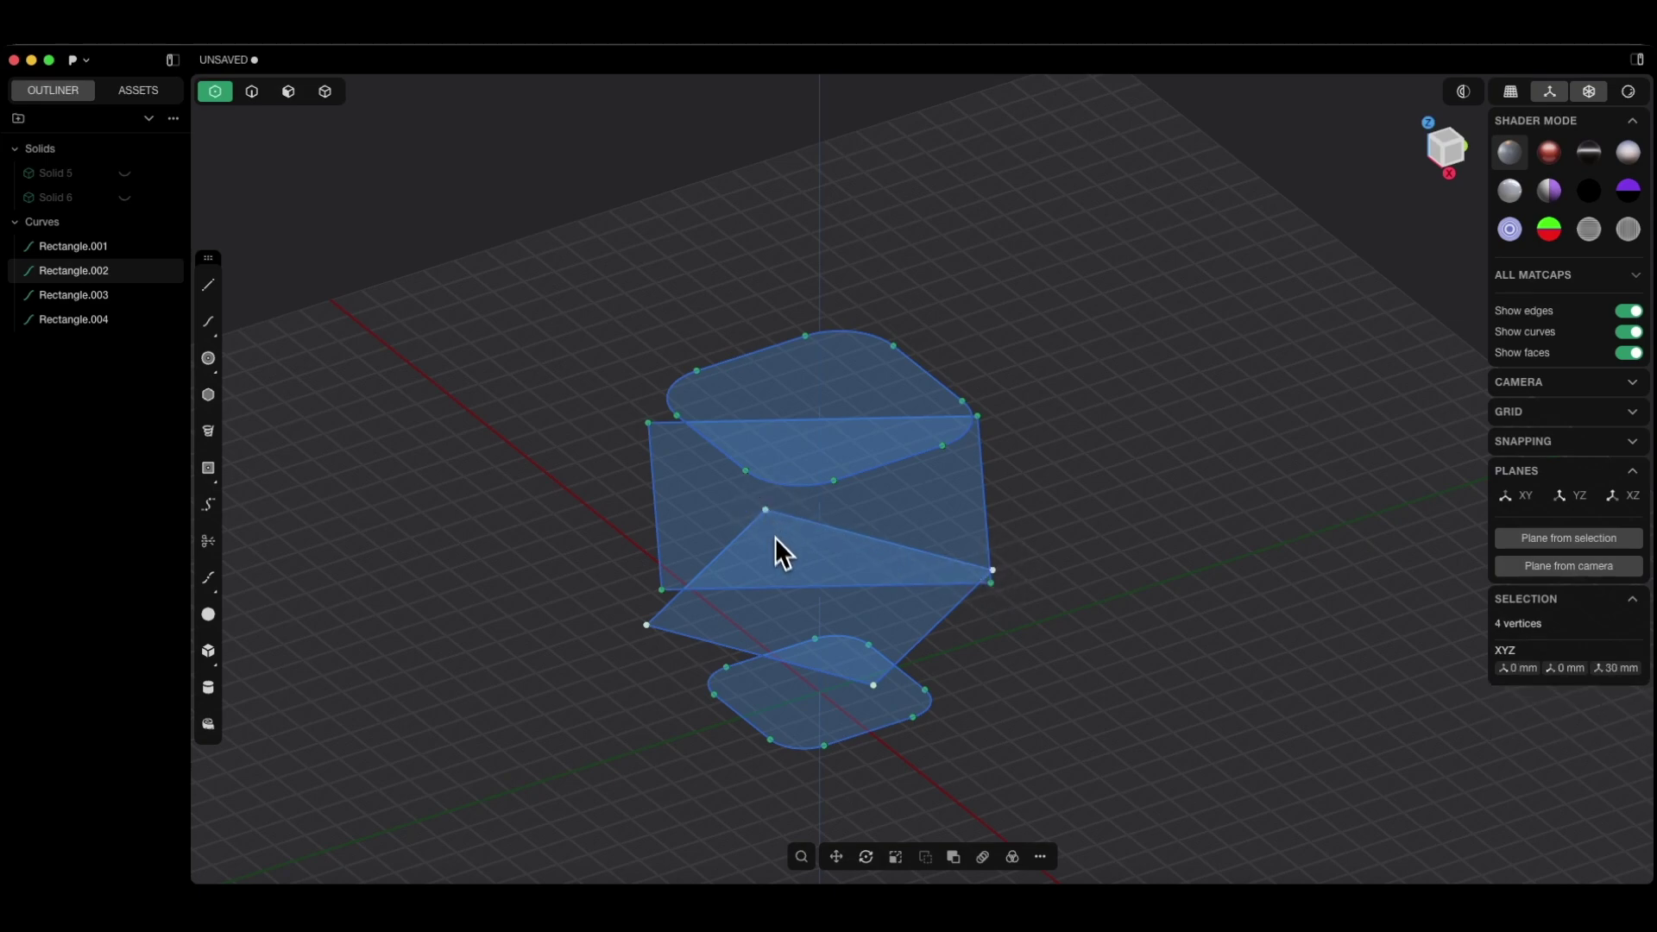
key("b")
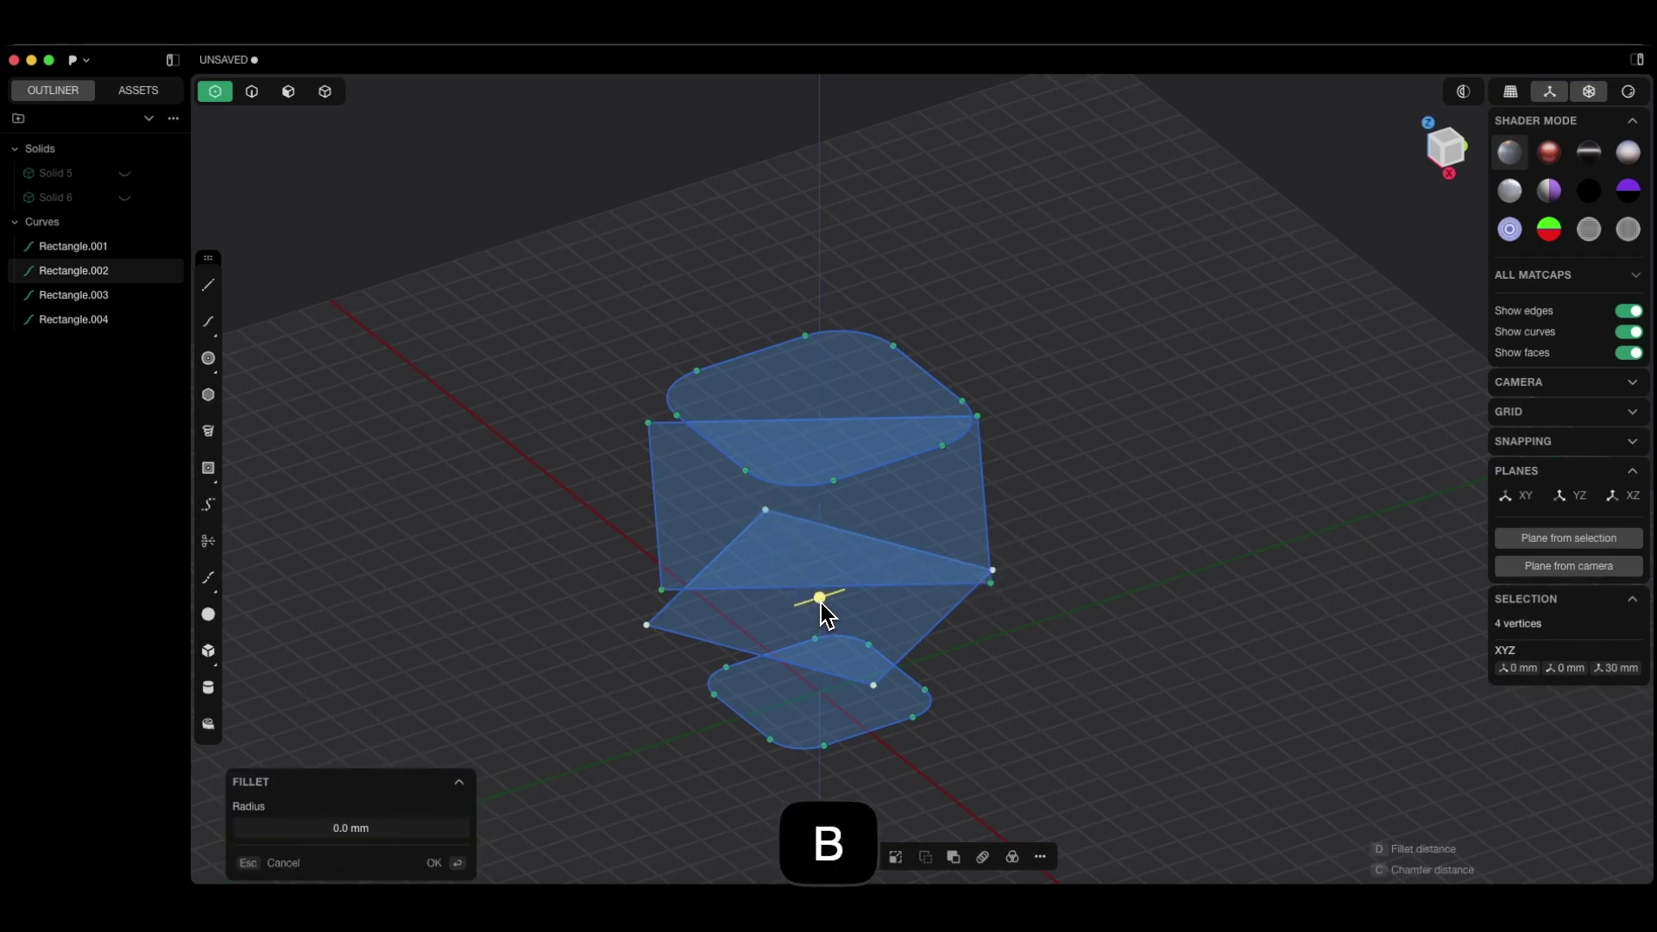
left_click(871, 599)
left_click(437, 863)
- Fillet the four corners of the 60 mm Rectangle.003 to about 20.01 mm
left_click(649, 424)
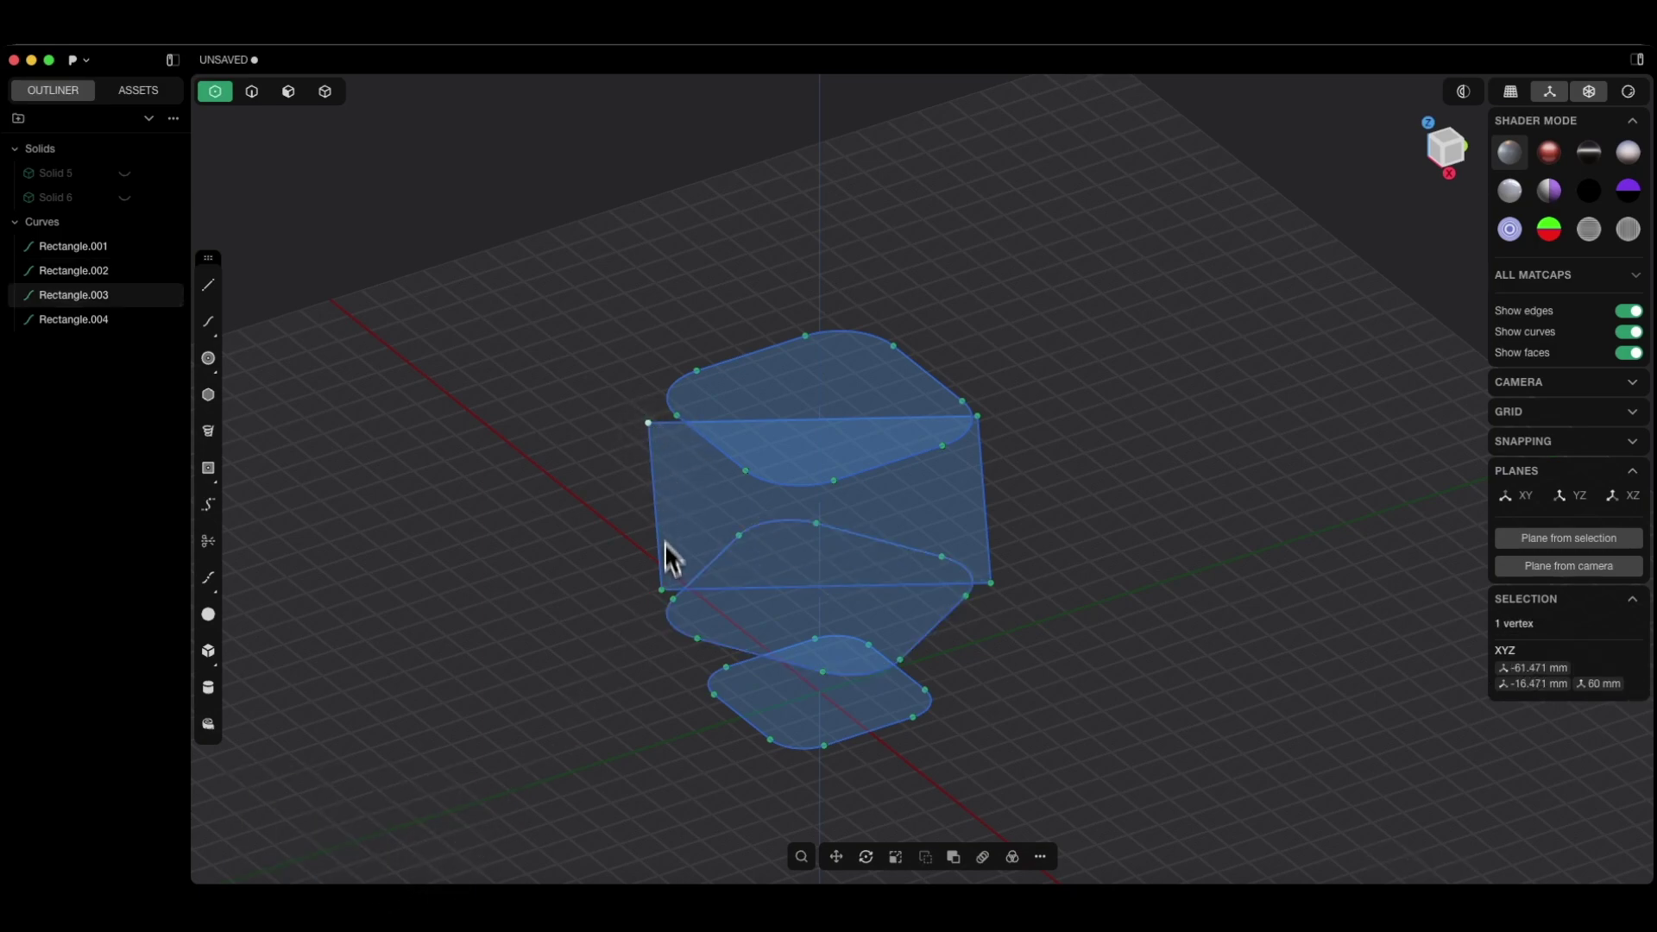
left_click(663, 592, "shift")
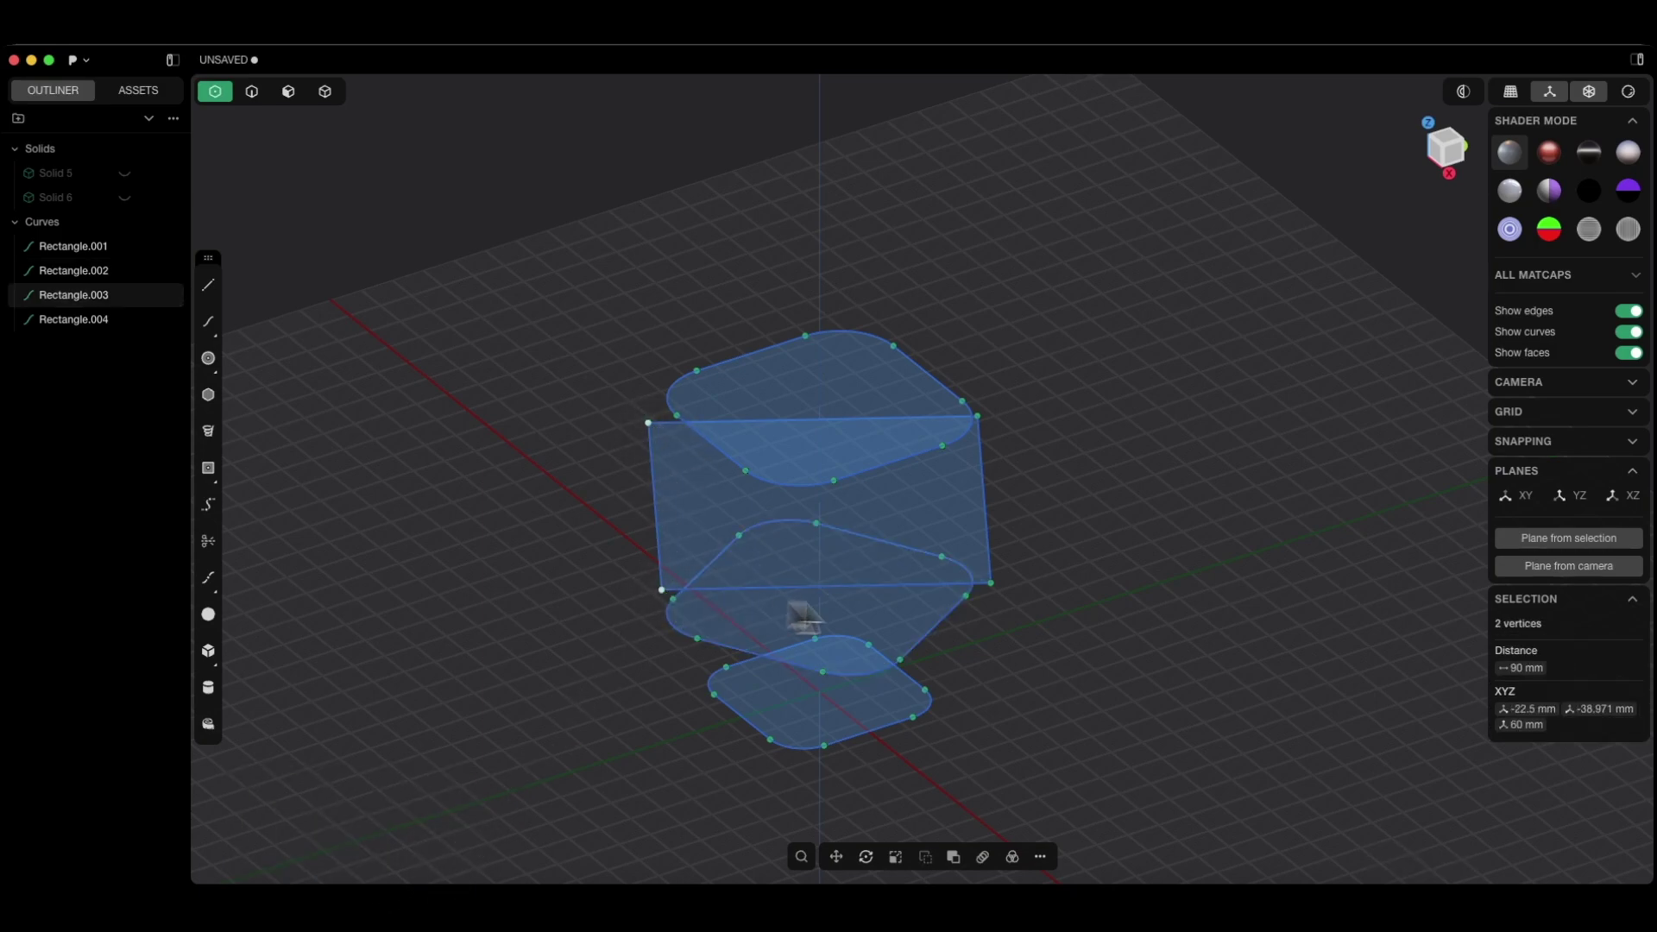
left_click(992, 585, "shift")
left_click(979, 417, "shift")
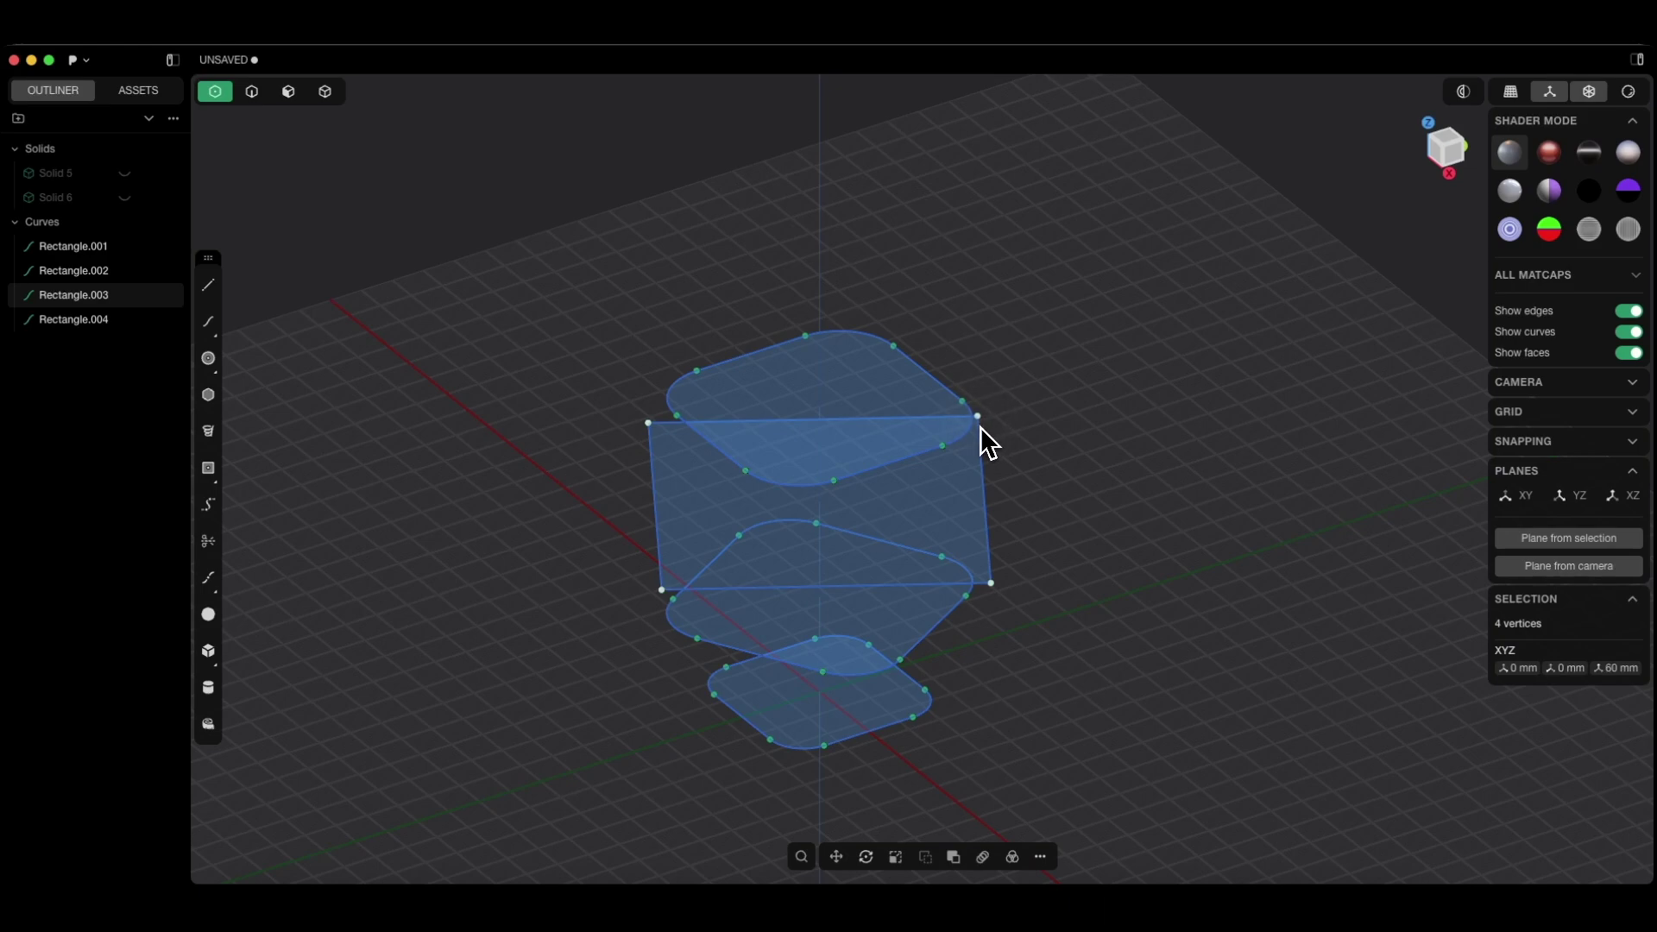
key("b")
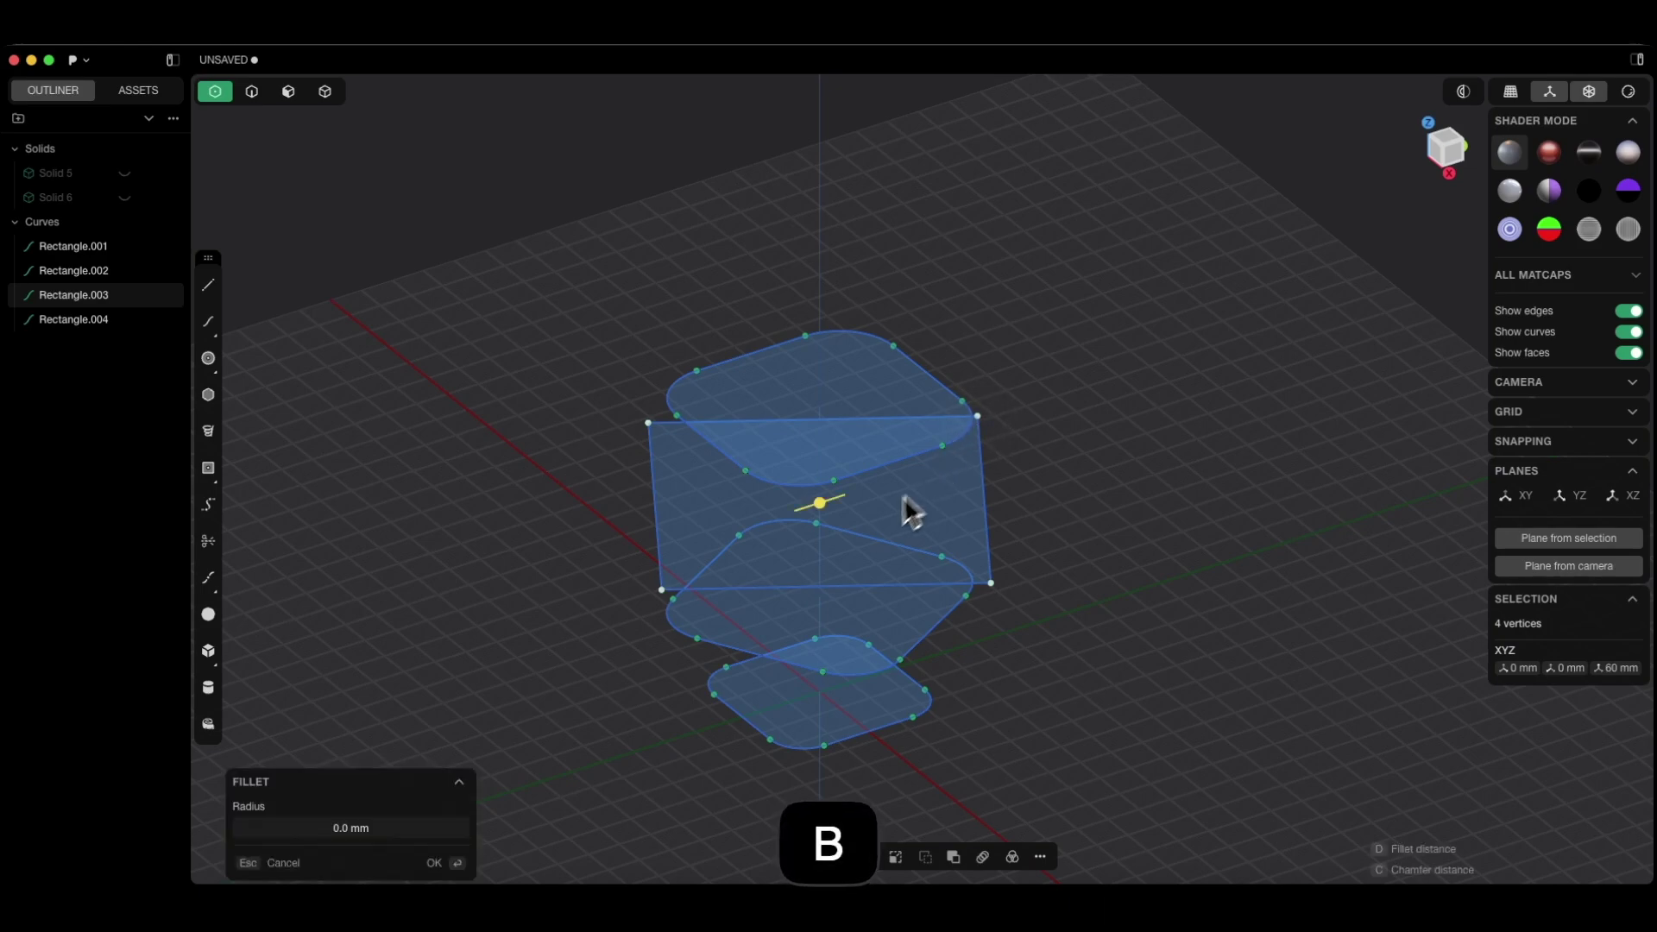
left_click(442, 863)
left_click(288, 90)
- Loft the four stacked rounded profiles into a new solid, Solid 7
key("e")
left_click(790, 714)
left_click(730, 525)
left_click(749, 462)
left_click(777, 399)
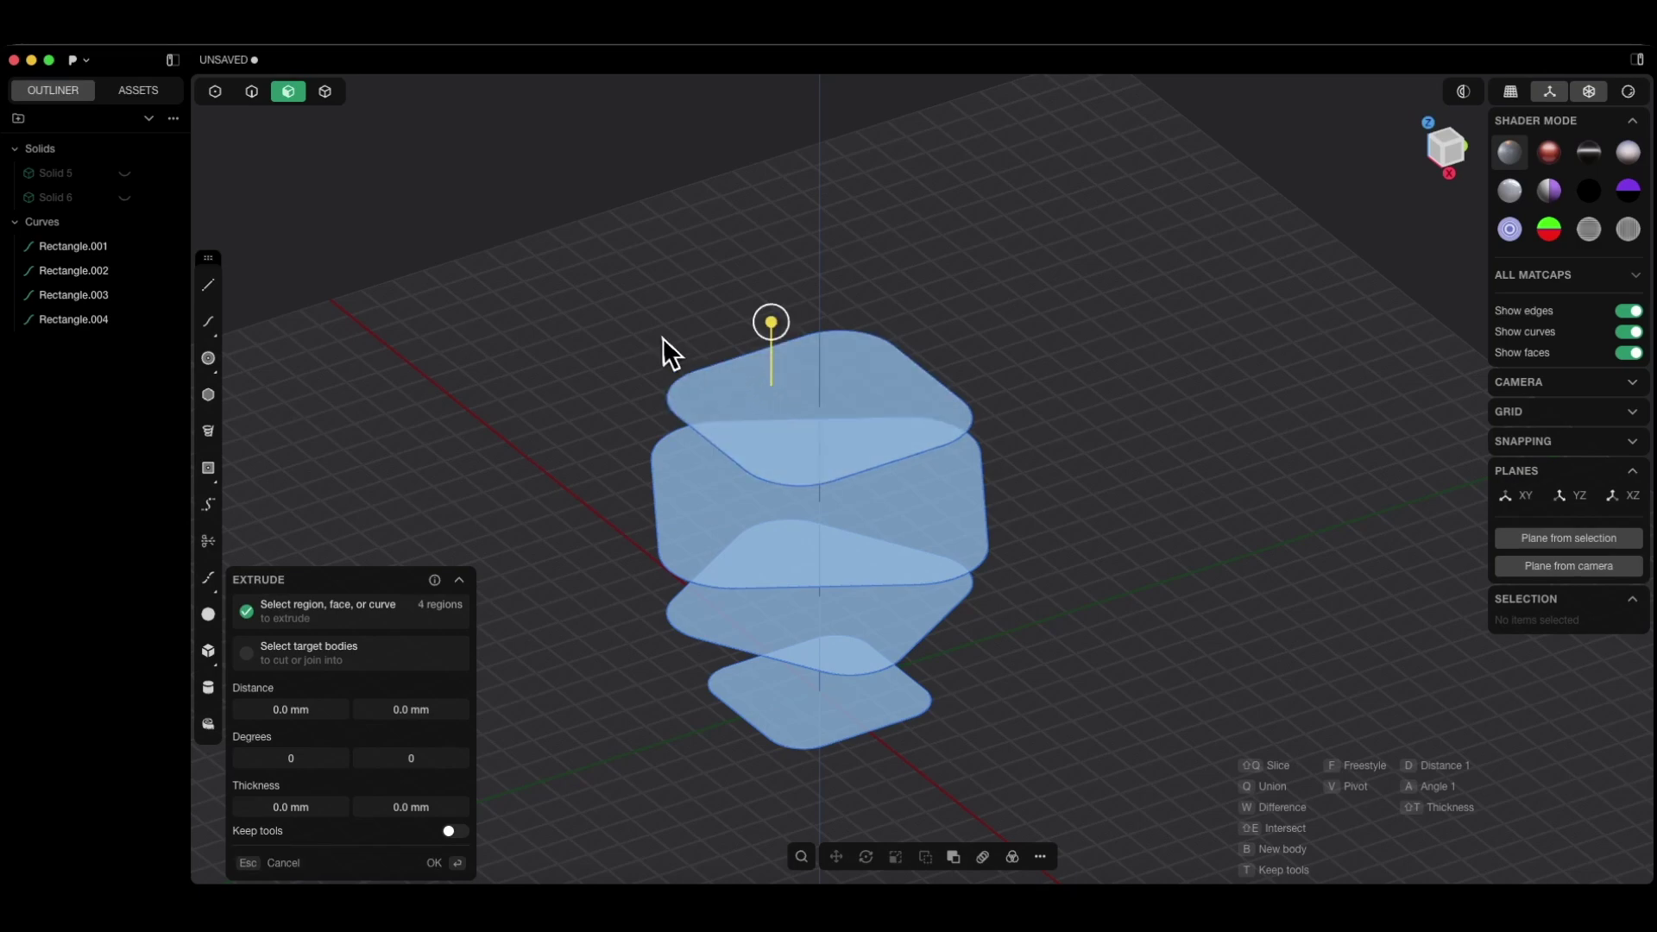
key("l")
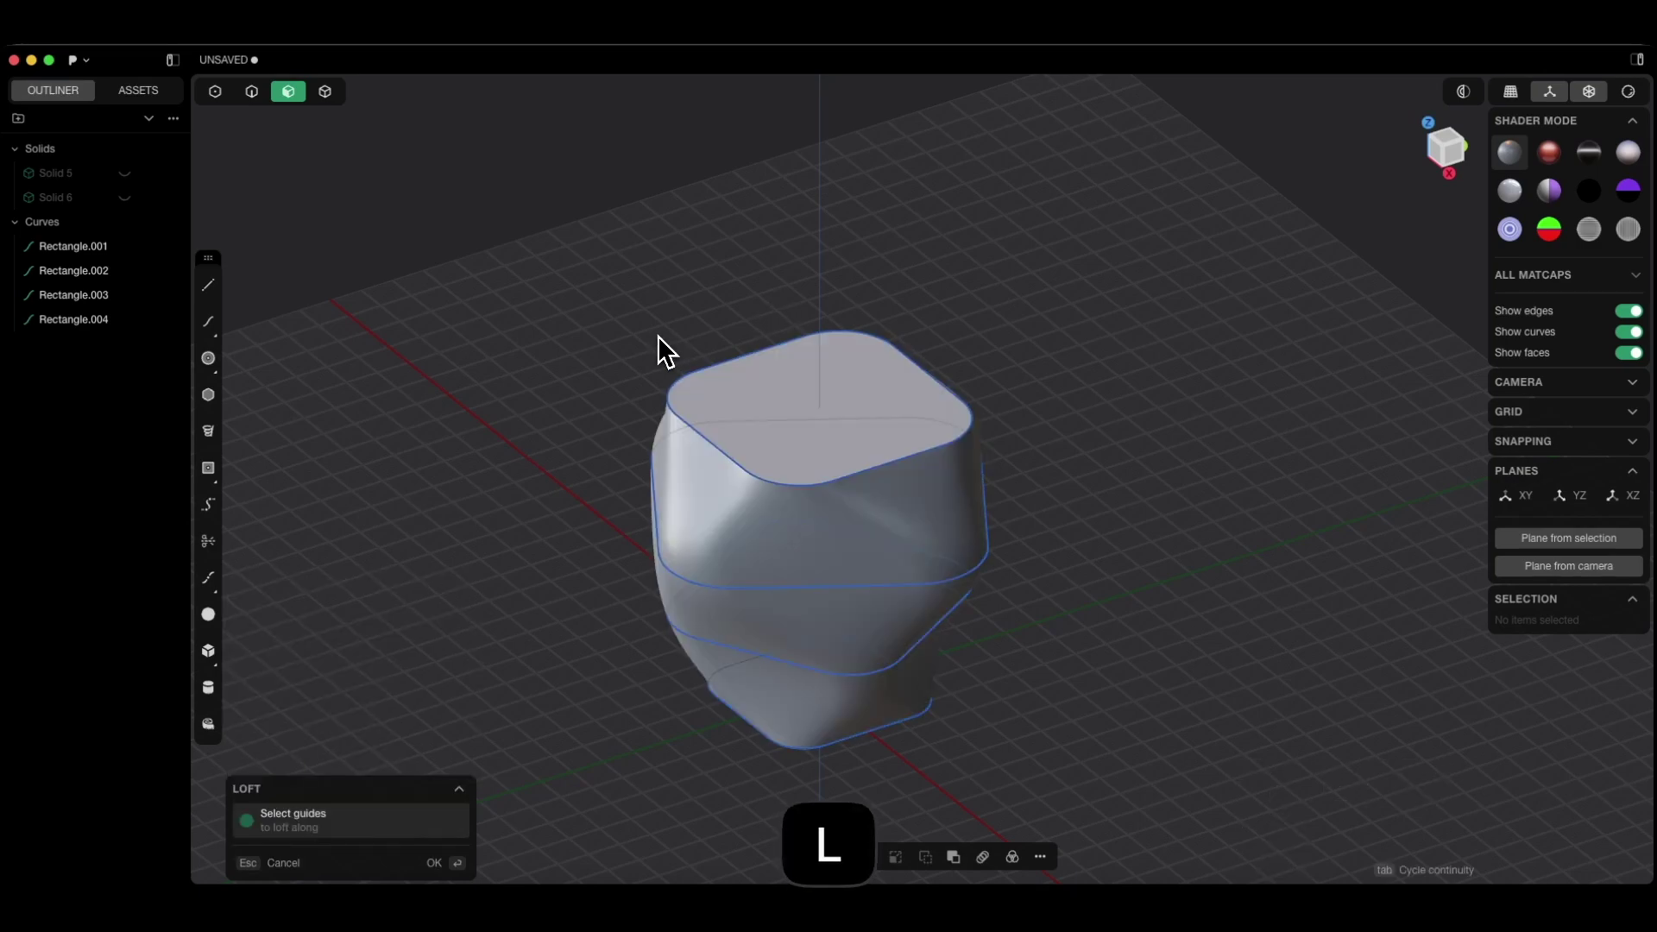
left_click(450, 862)
left_click(570, 531)
- Select the four rectangle curves and hide them
middle_click_drag(568, 568, 561, 507)
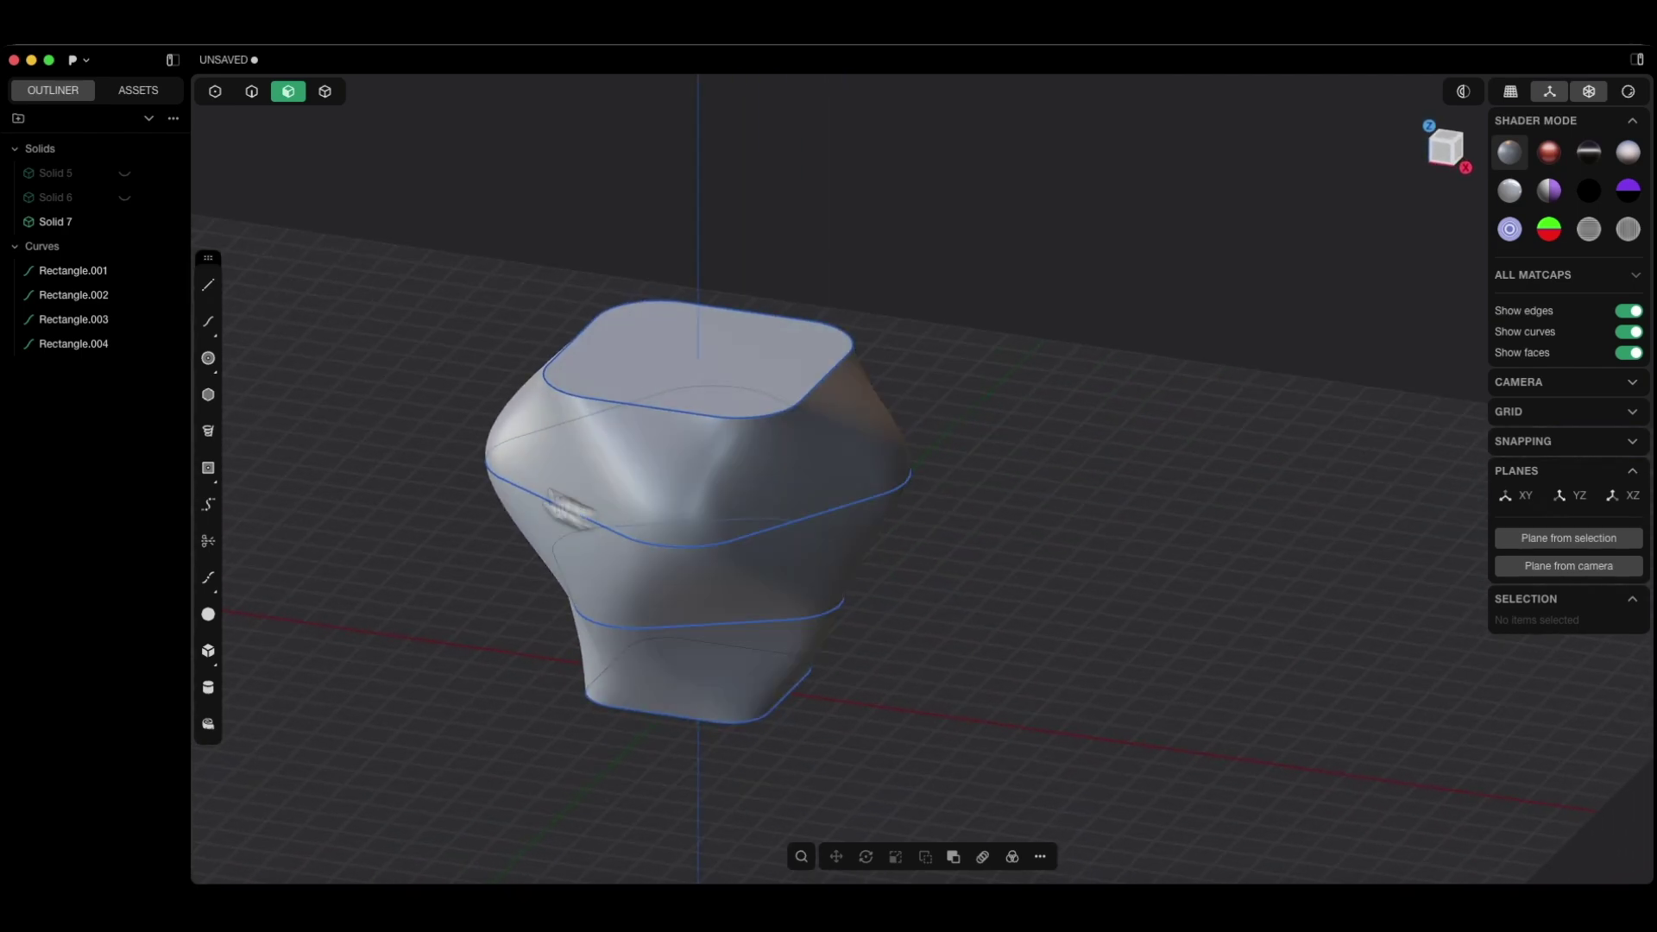
left_click(85, 262)
left_click(126, 271)
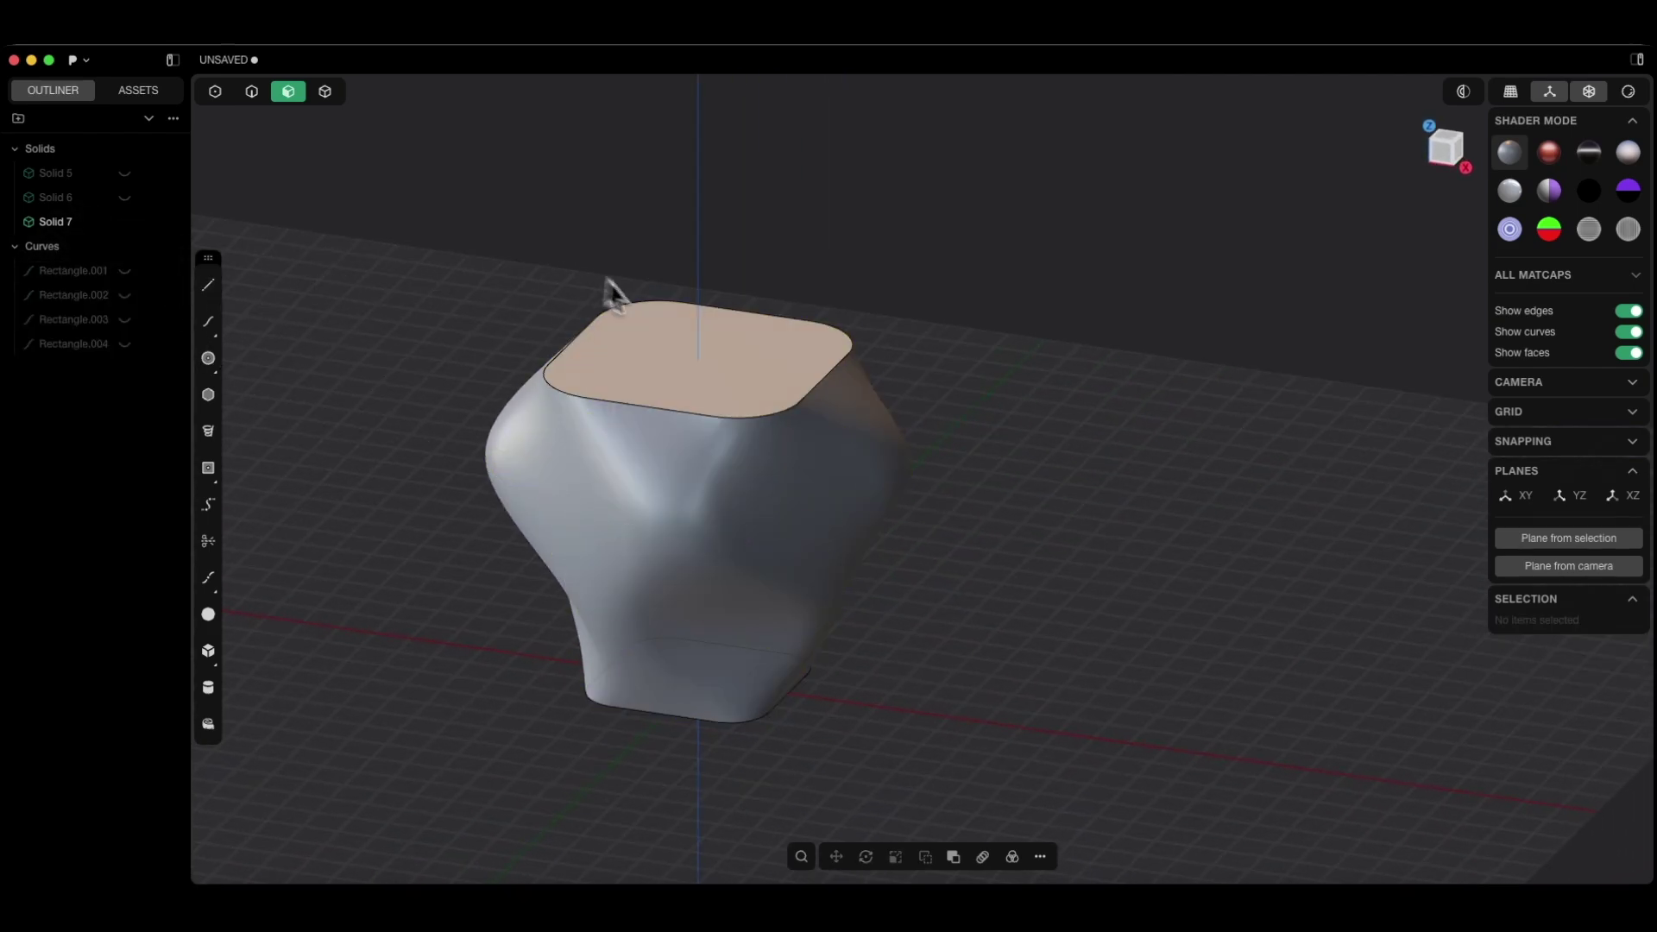
- Hollow Solid 7 through its top face with -2 thickness, leaving 2 mm walls
left_click(651, 333)
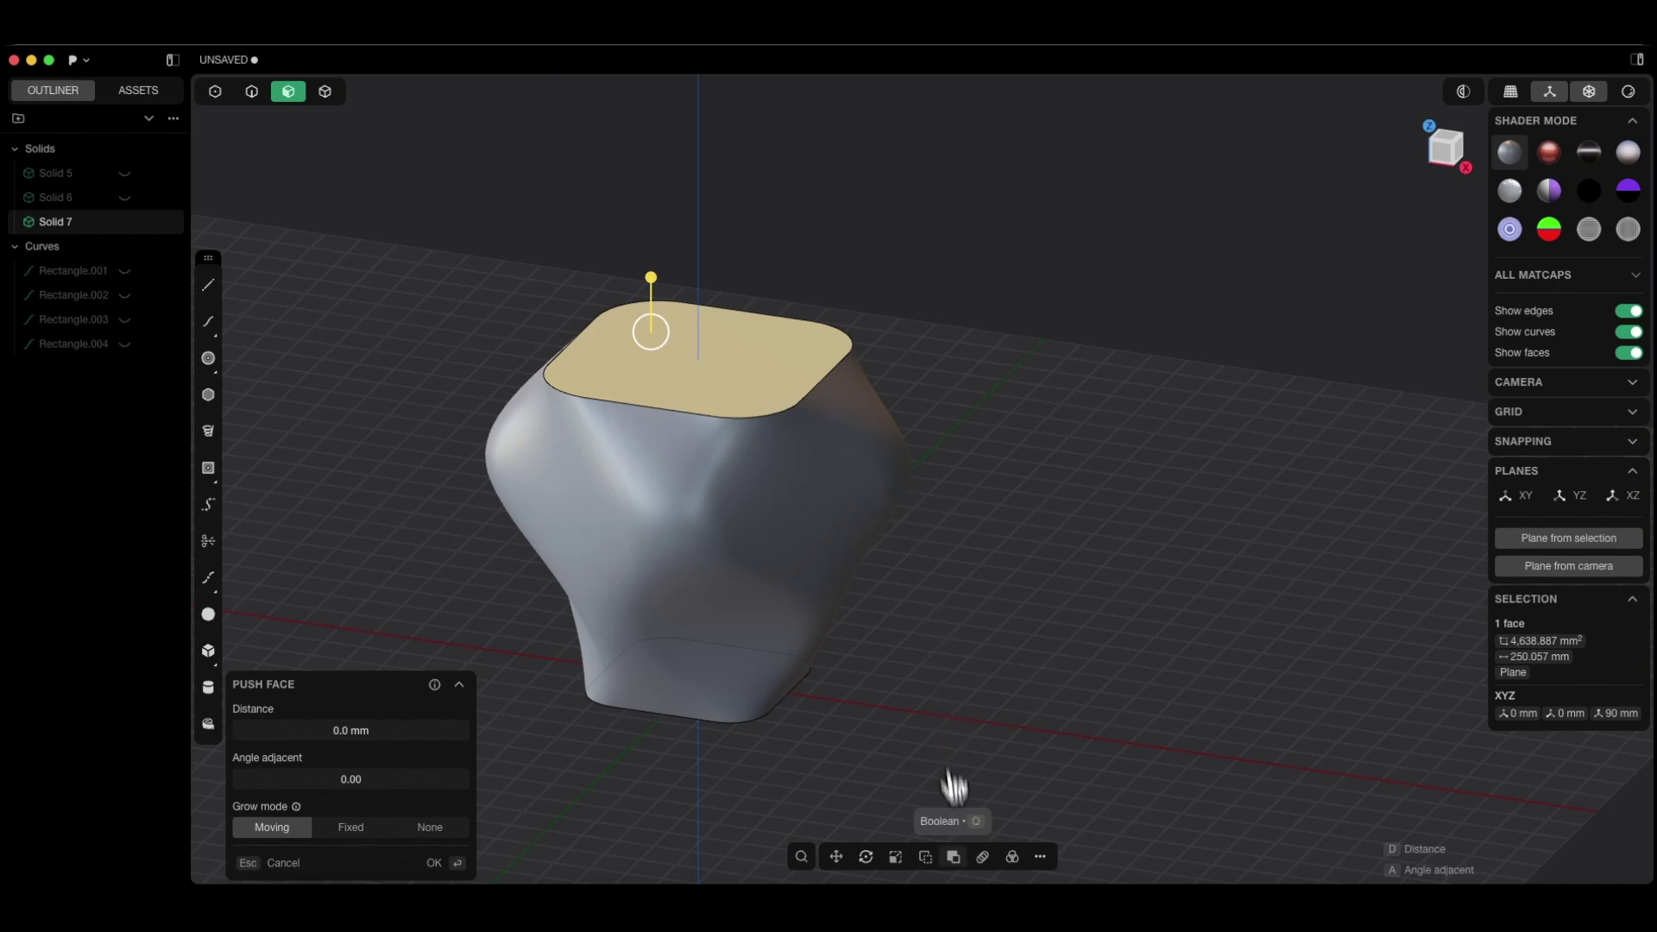
left_click(1041, 858)
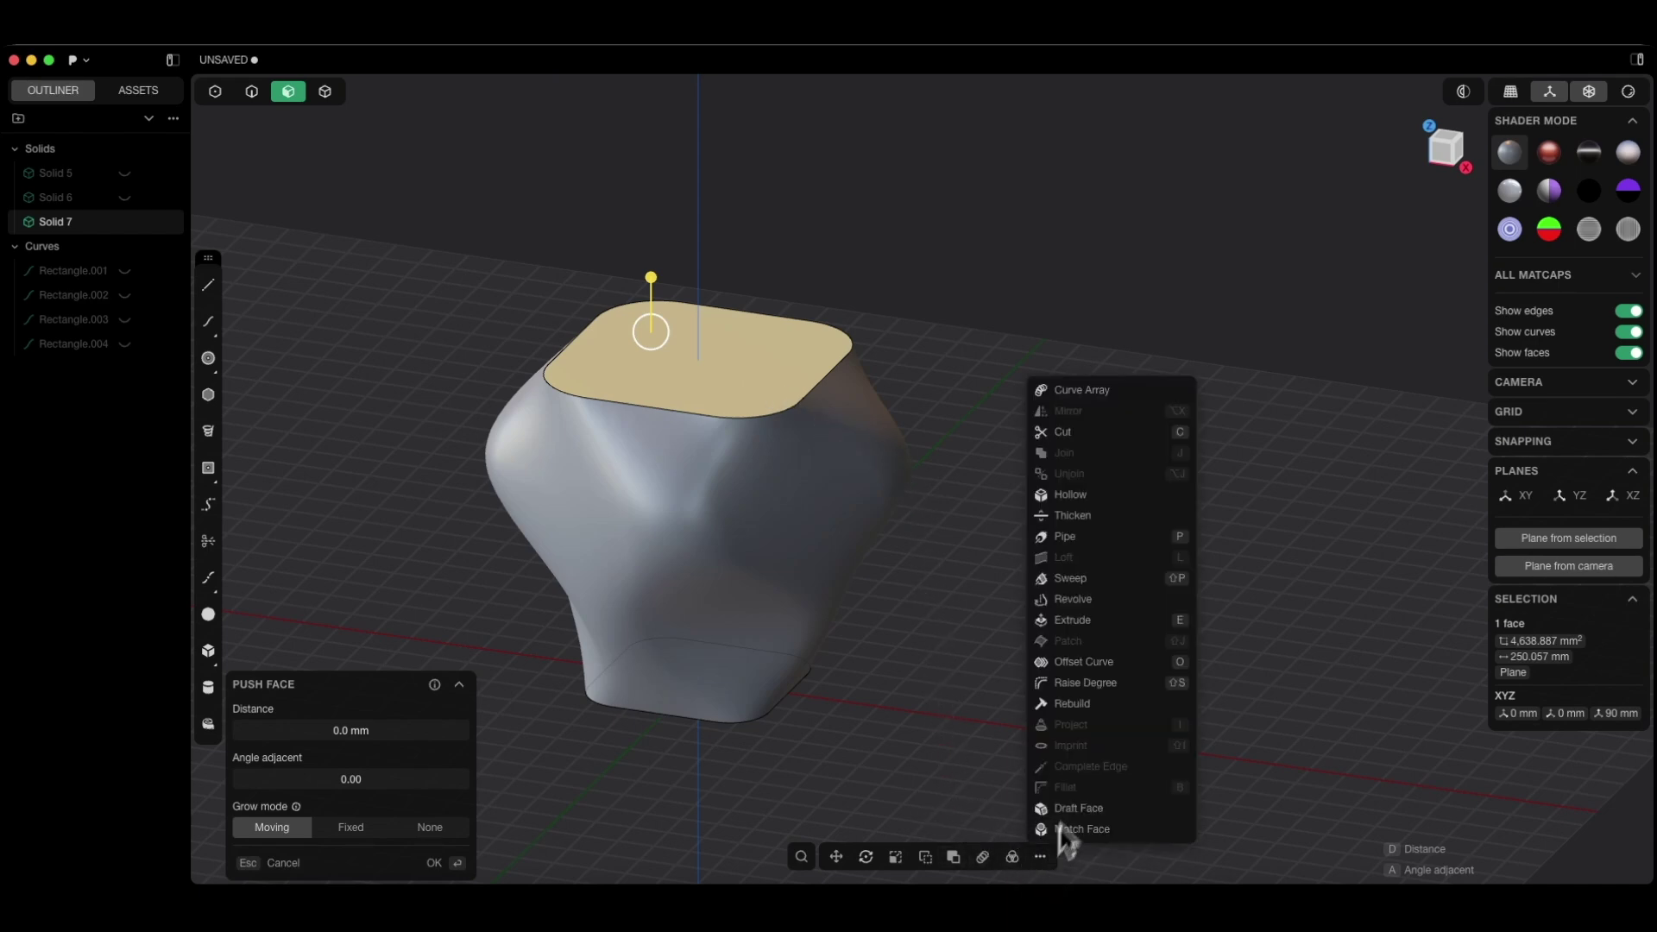
left_click(1078, 499)
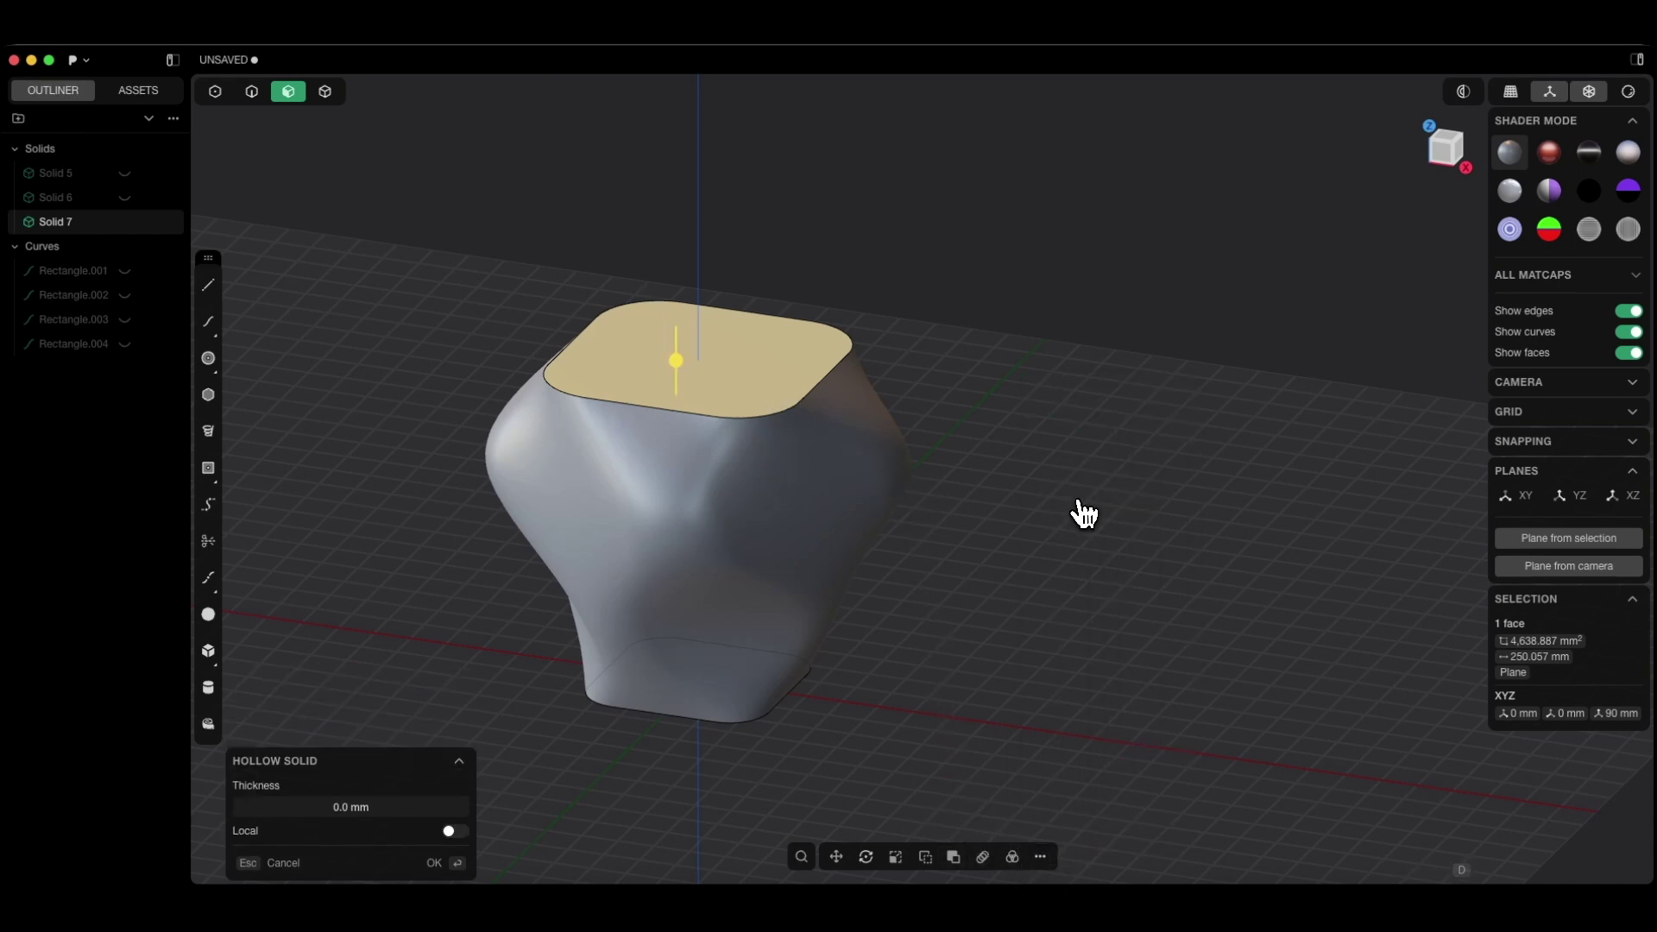
type("-2")
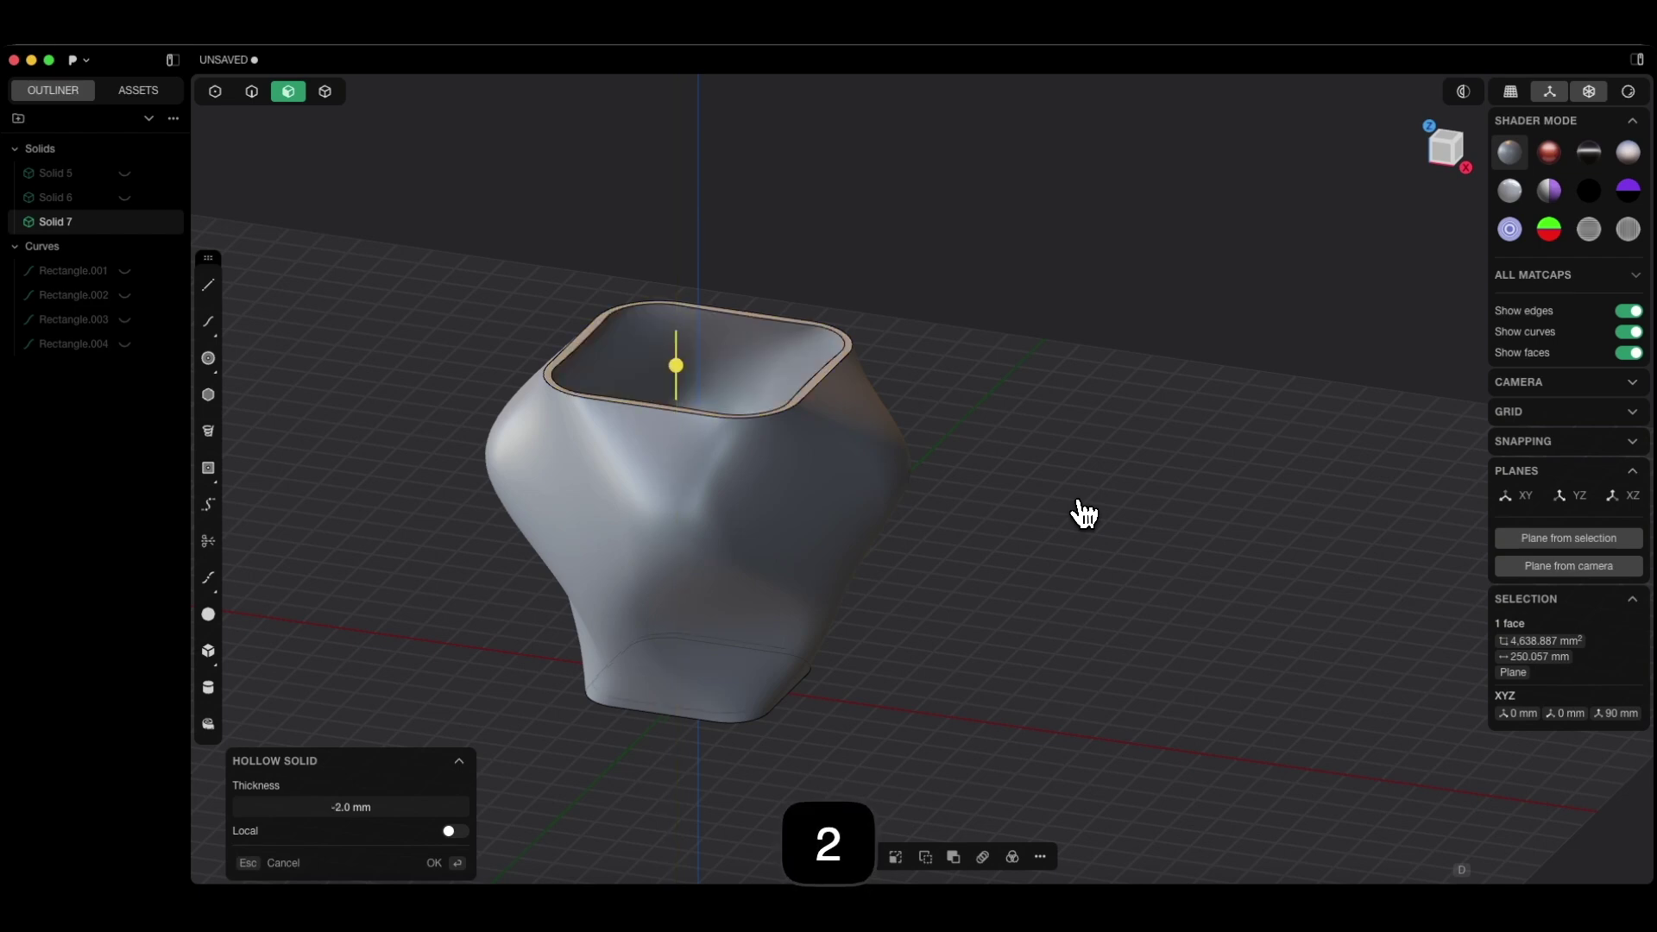
key("Return")
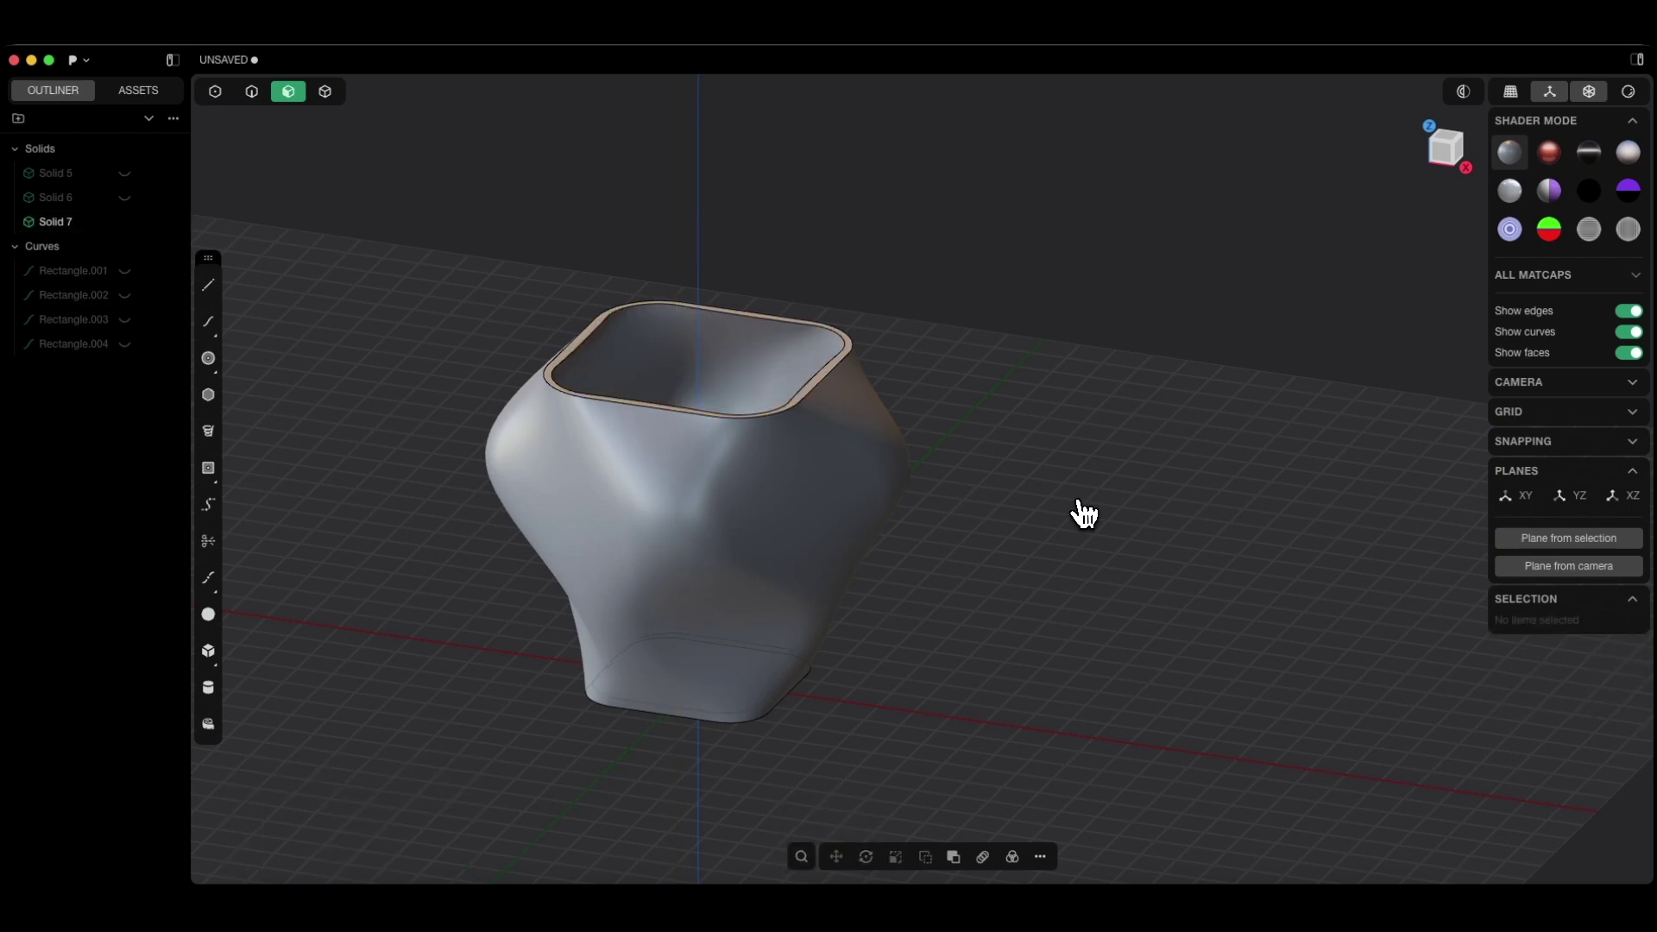
middle_click_drag(1060, 525, 1010, 544)
- Turn off Show edges and apply the red matcap to the Solid 7 vase
left_click(1631, 312)
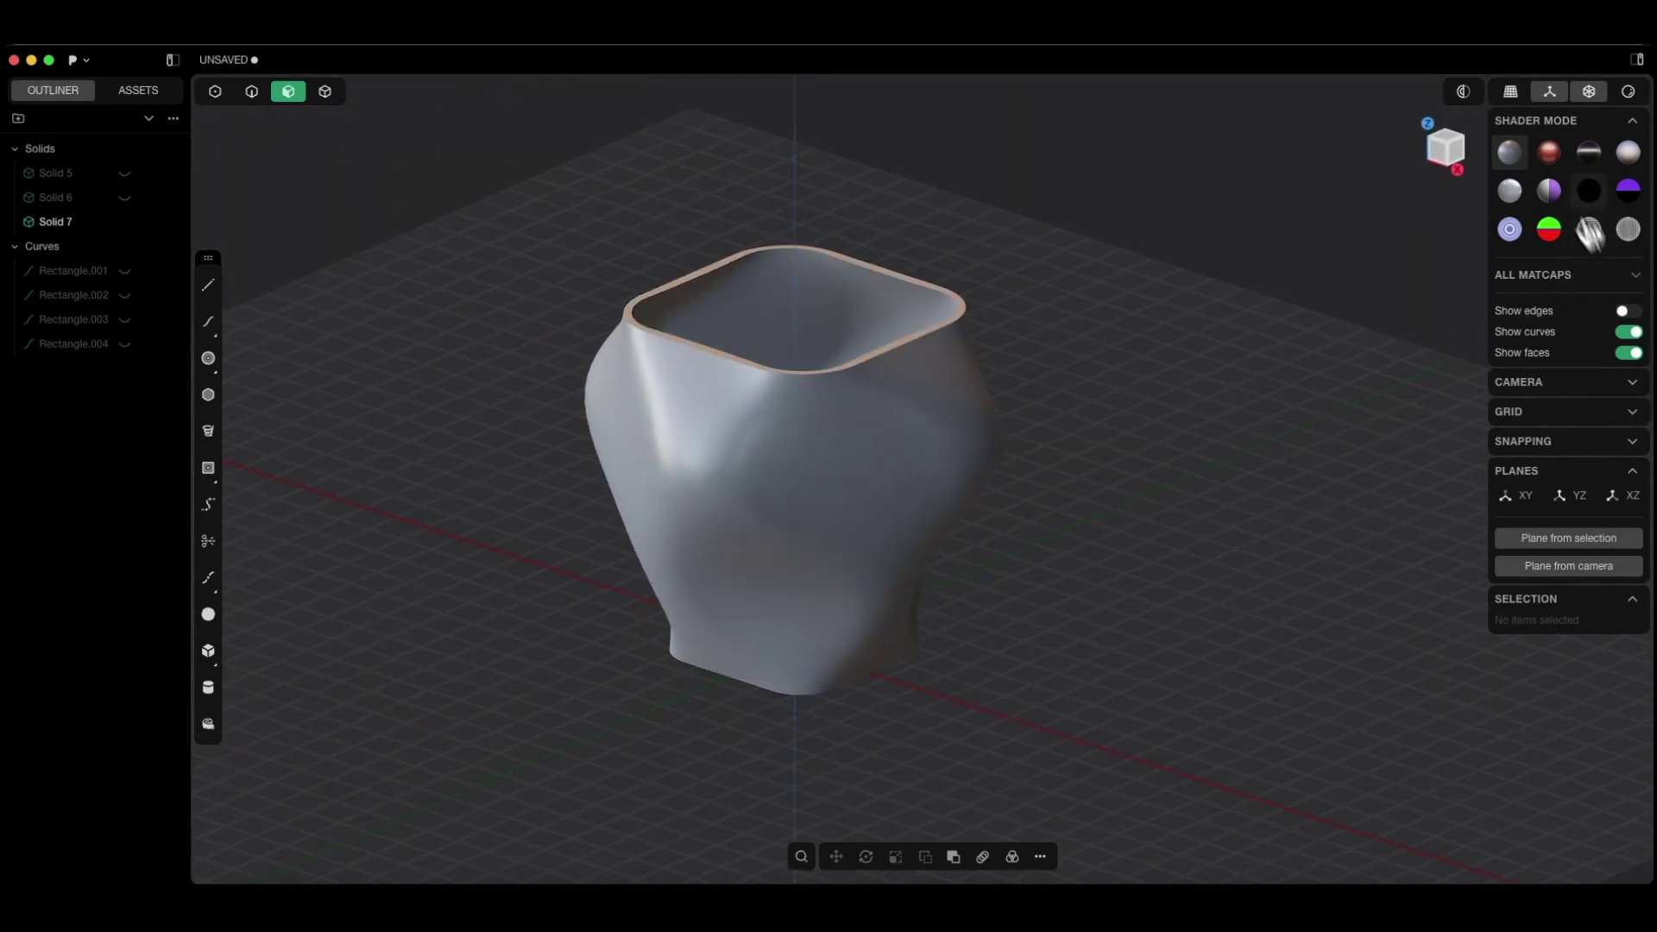
left_click(1549, 152)
mouse_move(1013, 451)
middle_mouse_down()
mouse_move(918, 435)
mouse_move(1142, 458)
mouse_move(1077, 536)
mouse_move(1017, 536)
mouse_move(984, 503)
mouse_move(1140, 448)
mouse_move(1044, 450)
middle_mouse_up()
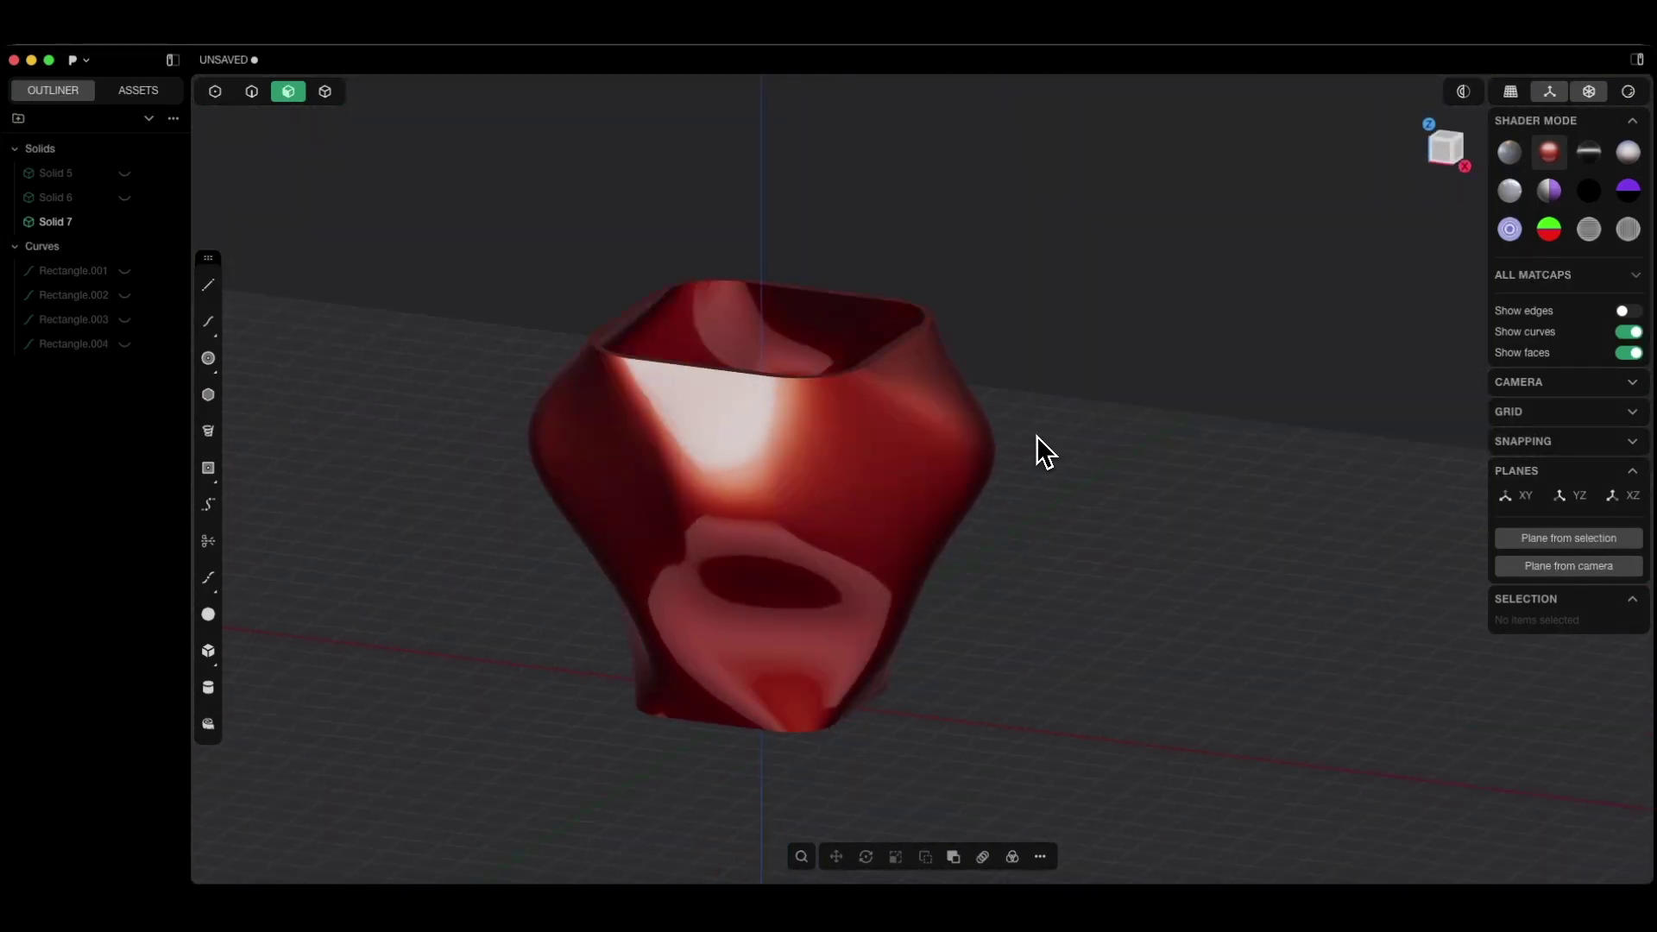